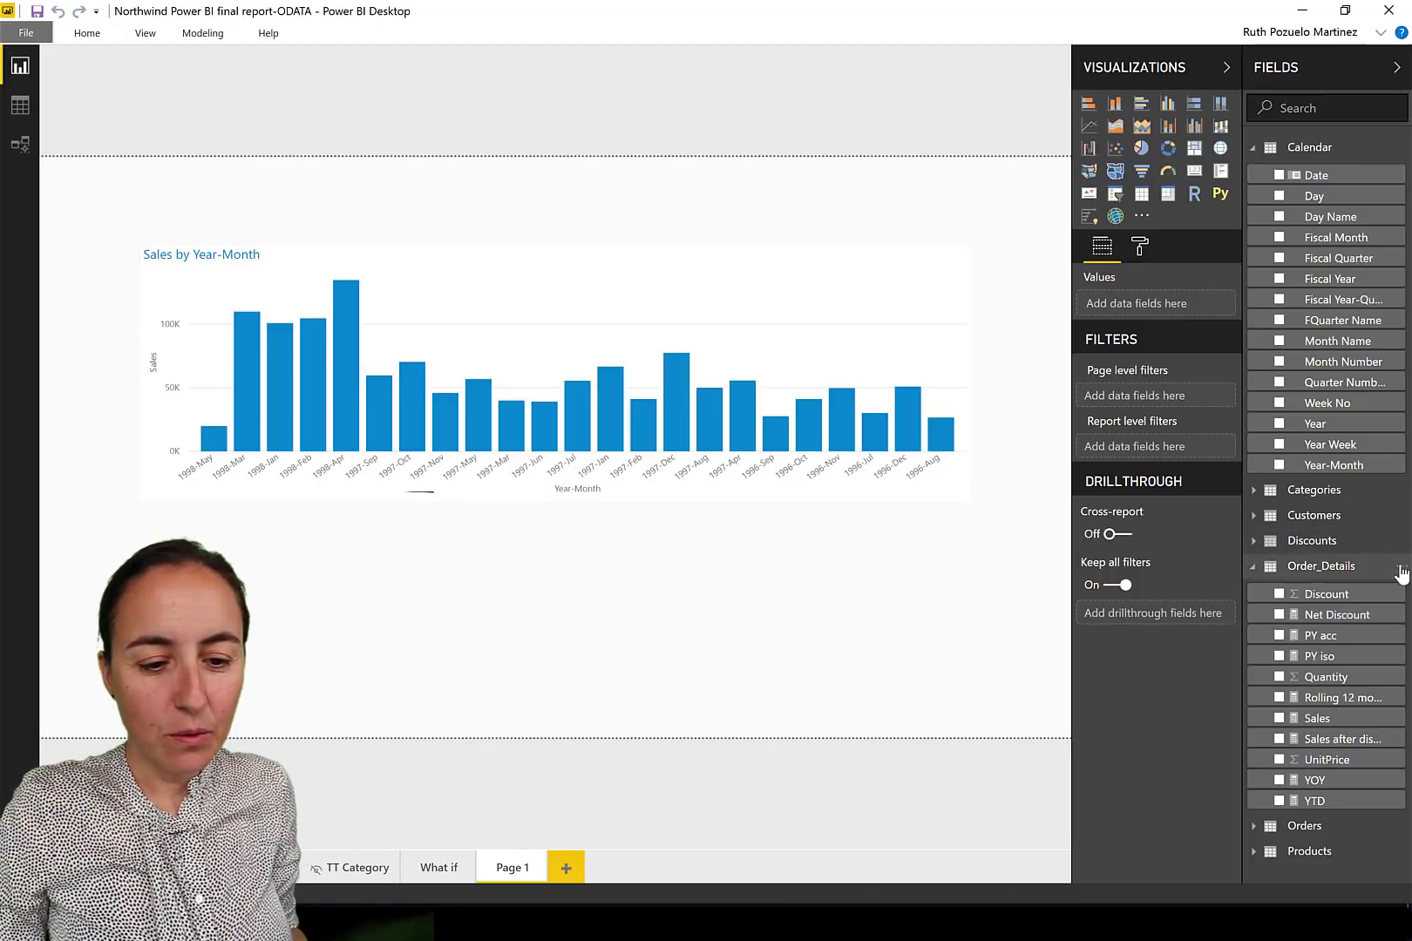
Start a new measure named 'Highest value' with a VAR highestValue= MAXX( line.
left_click(1401, 568)
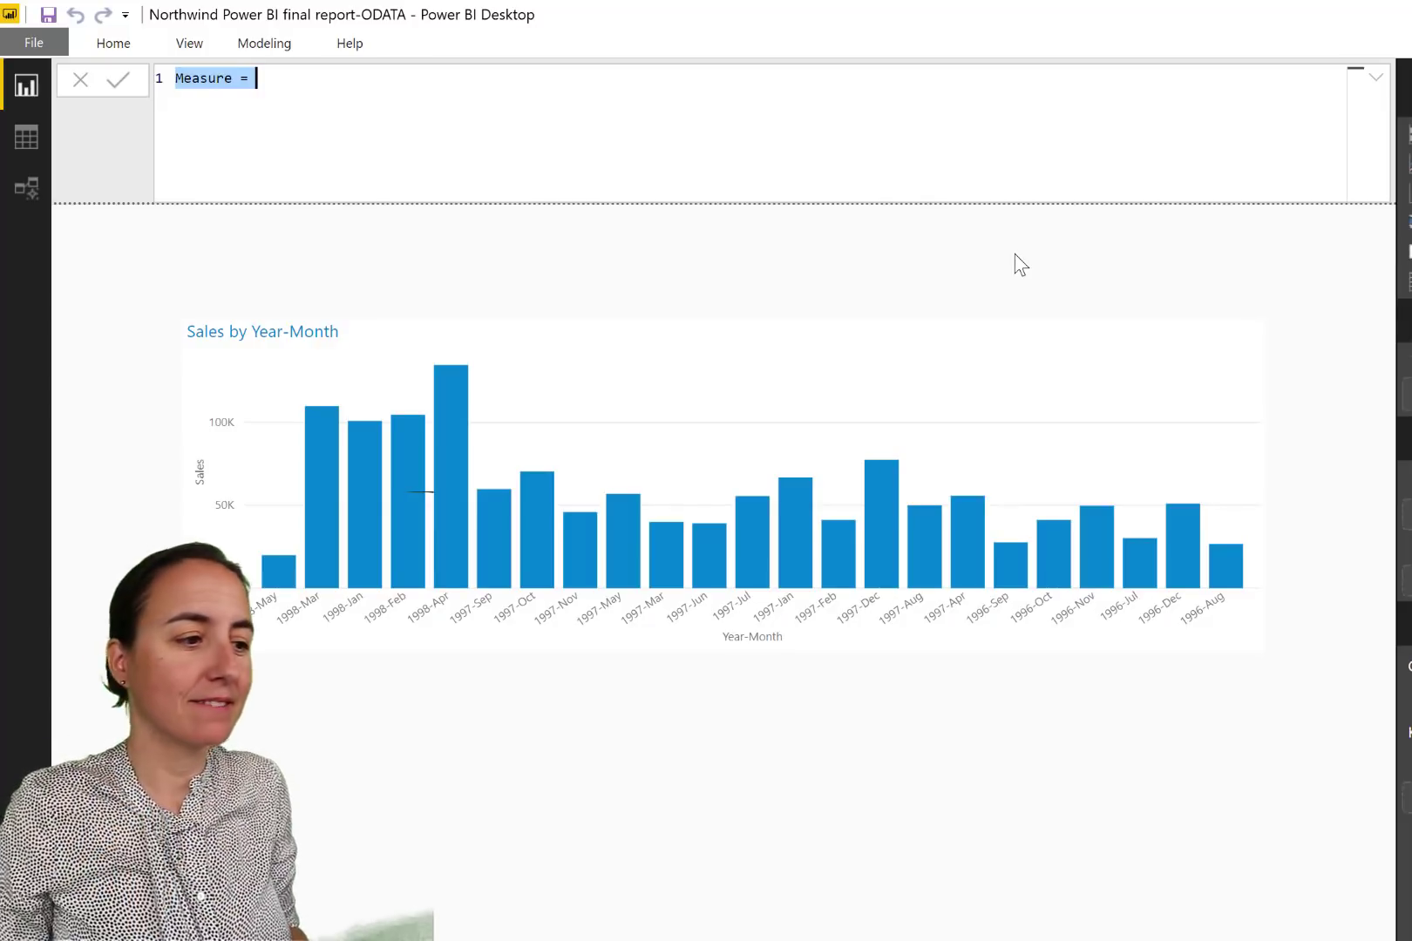
type("Highes")
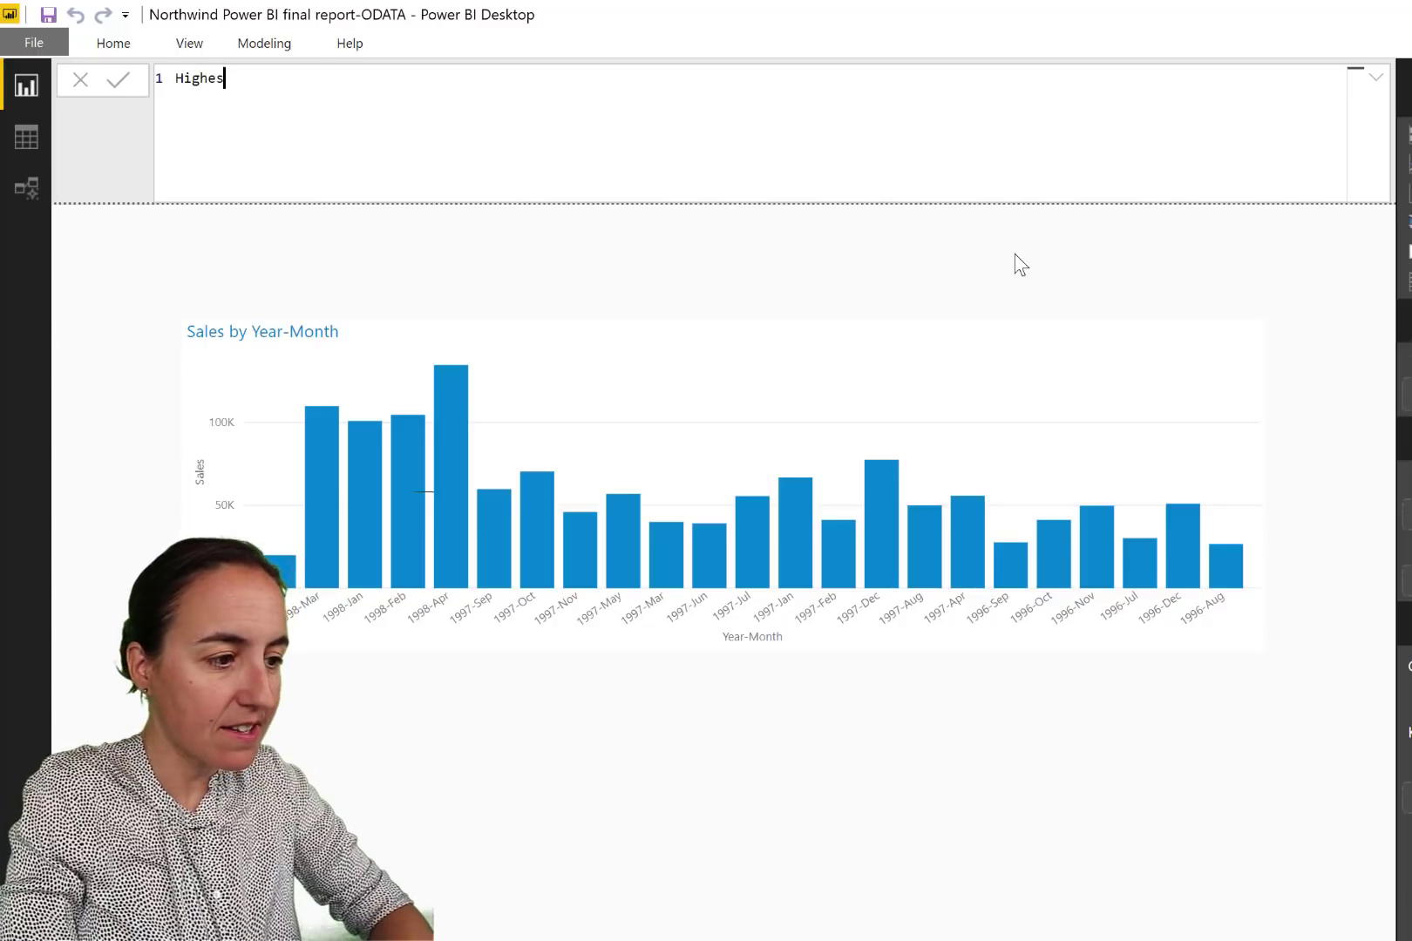
type("t value")
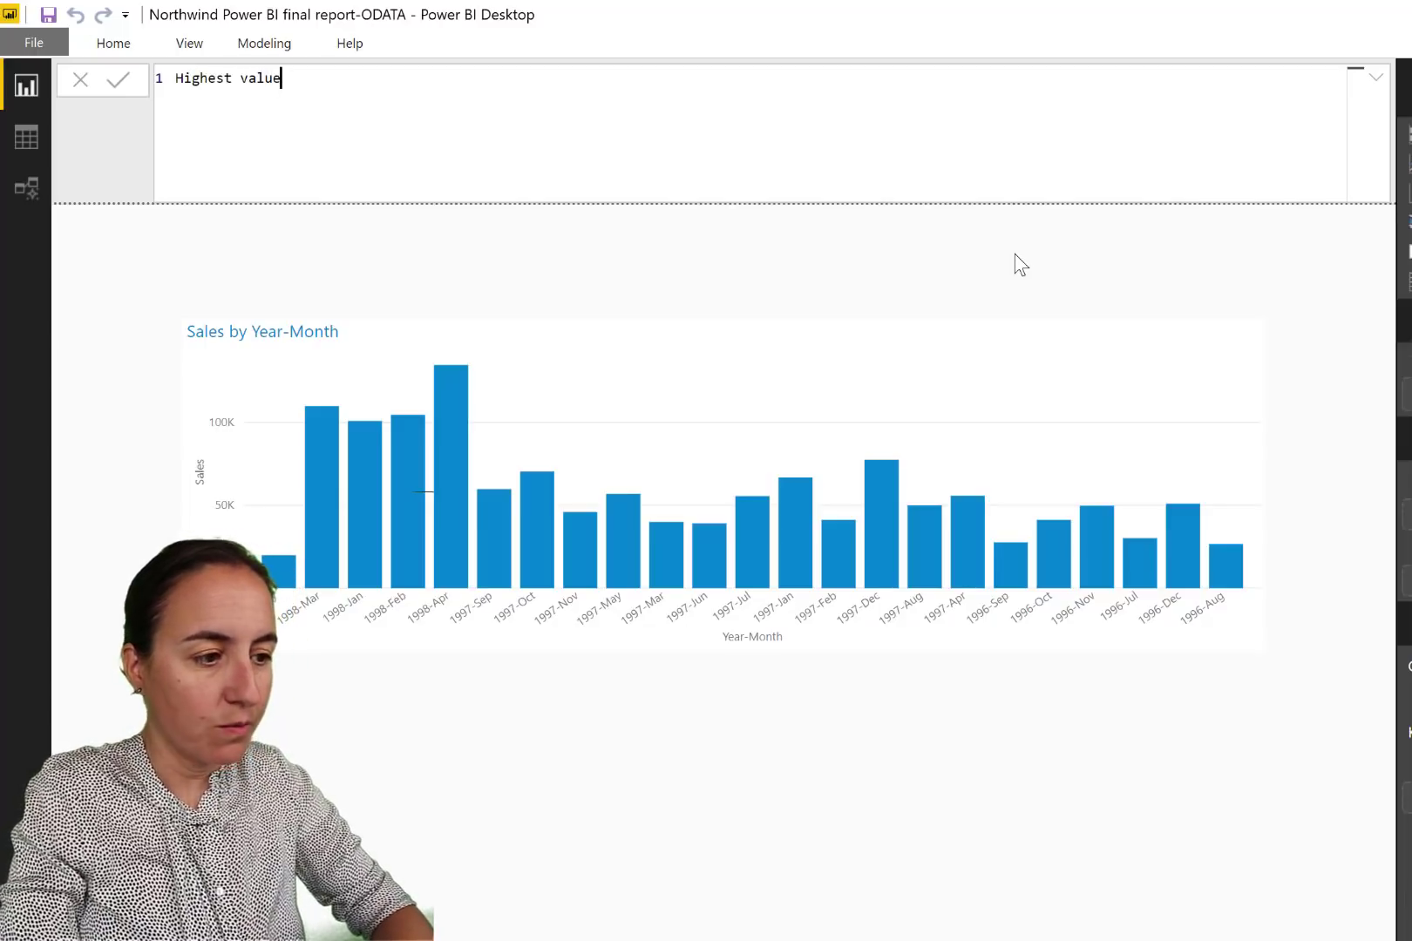
type("=")
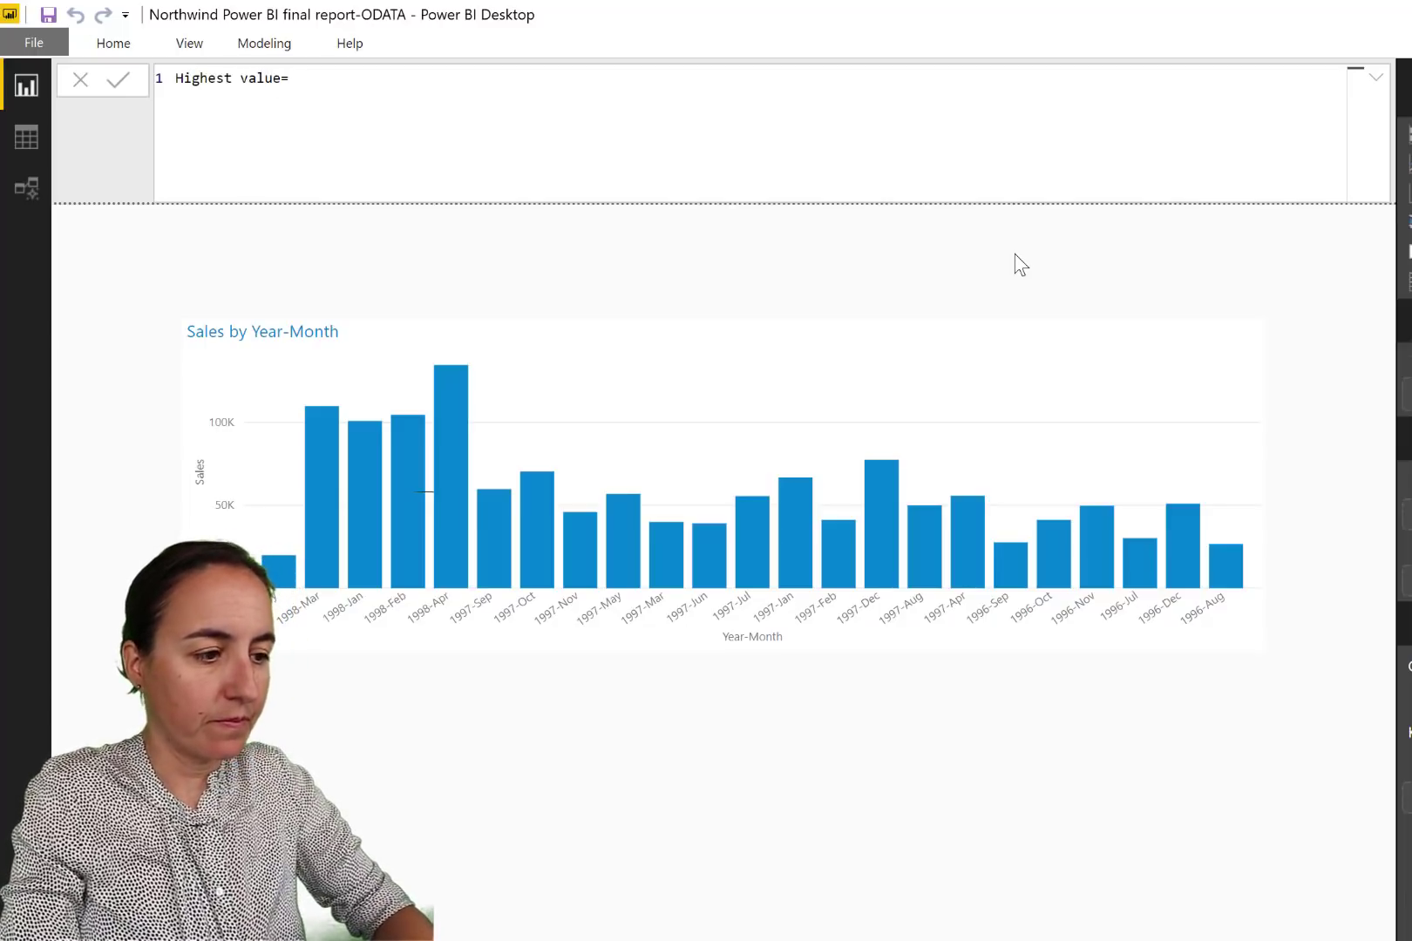
key("shift+Return")
type("VAR ")
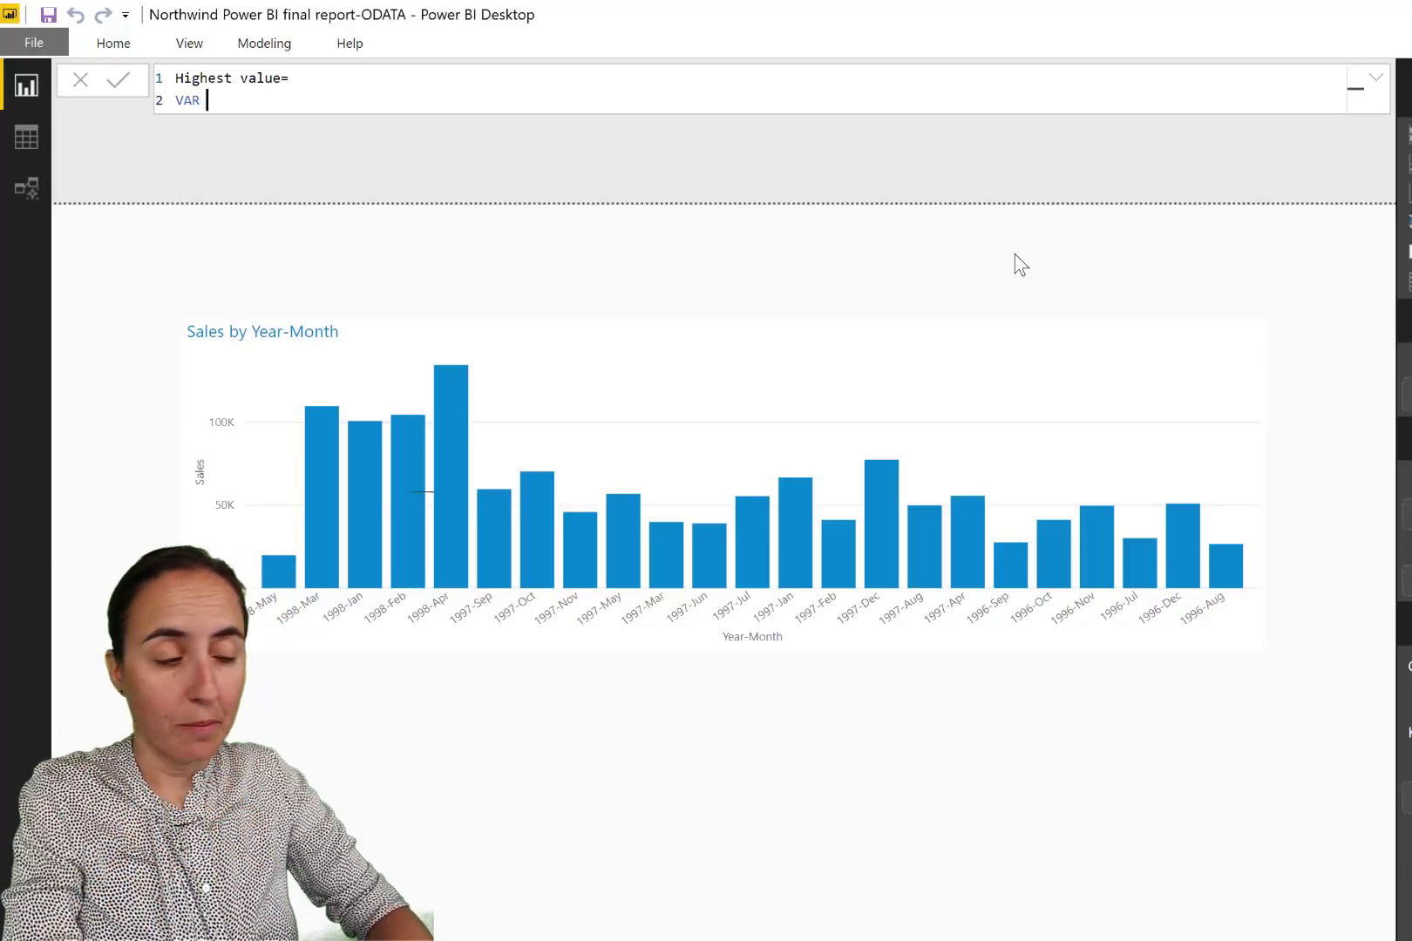
type("highest")
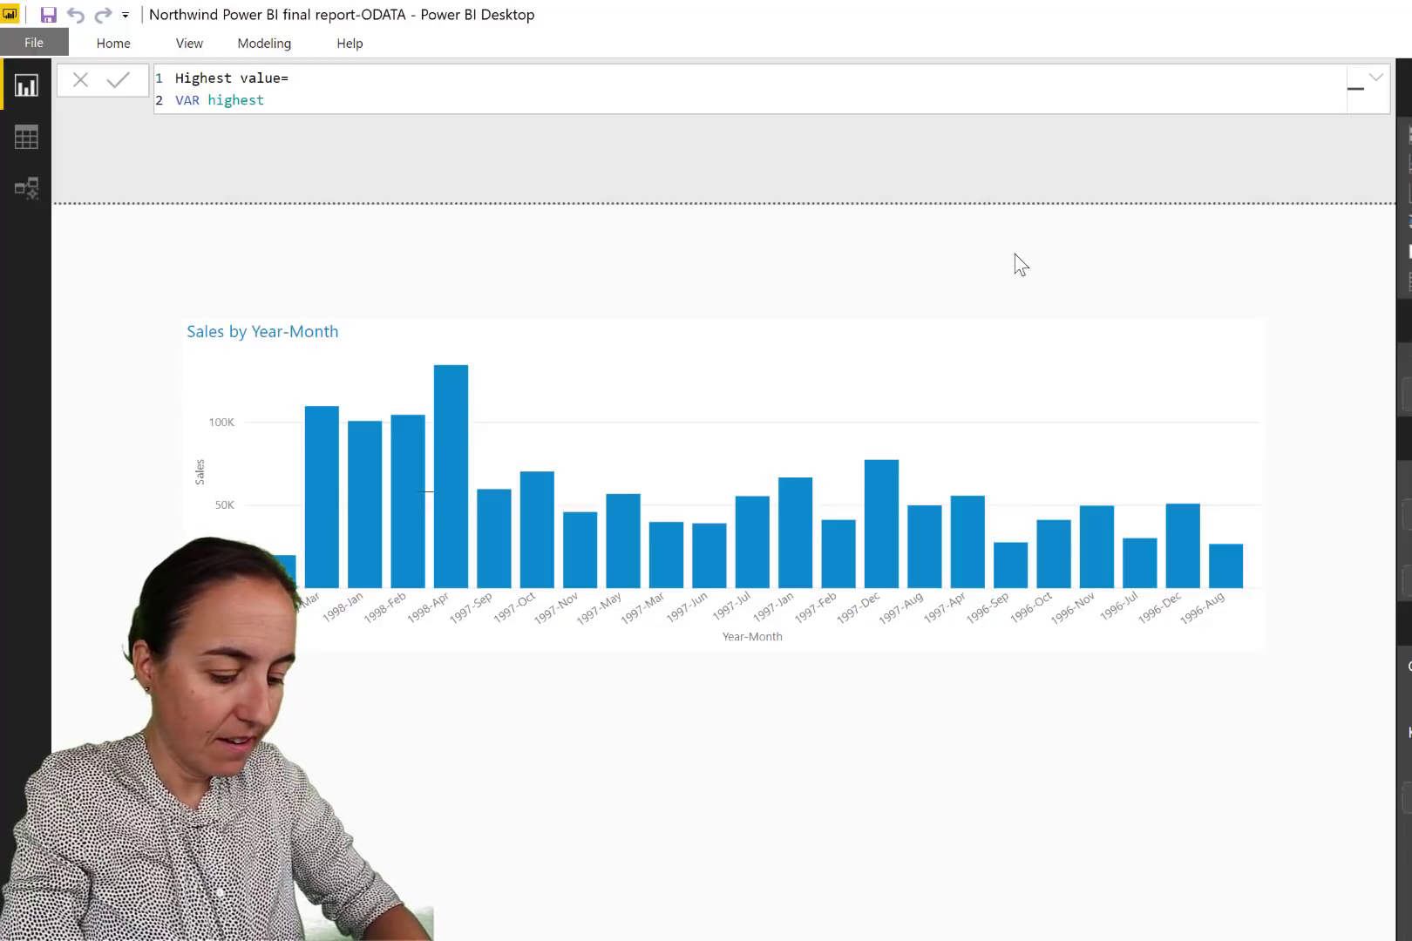
type("Valu")
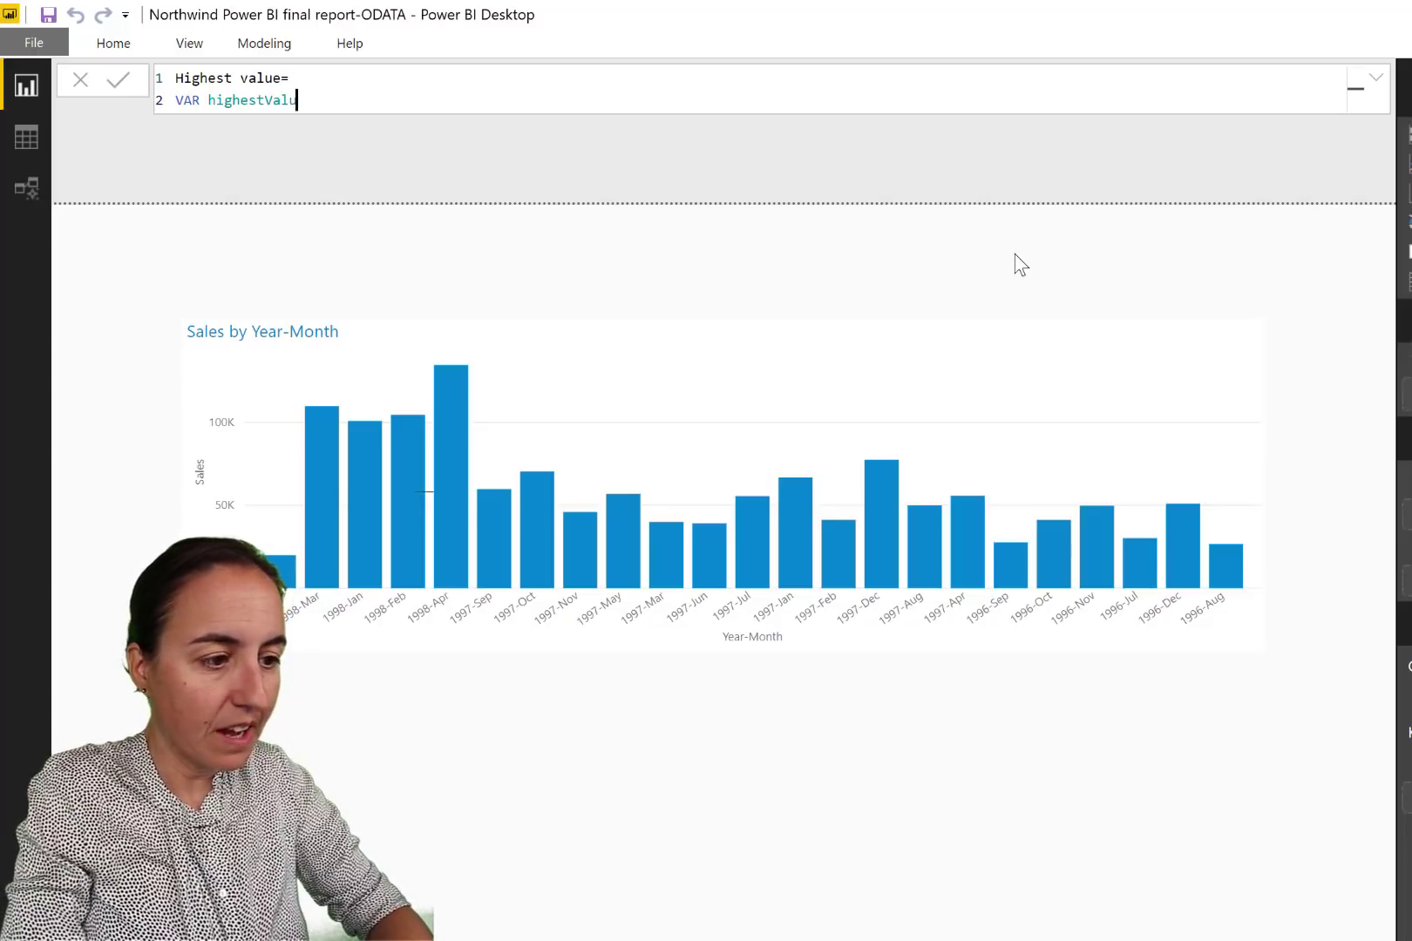
type("e= ")
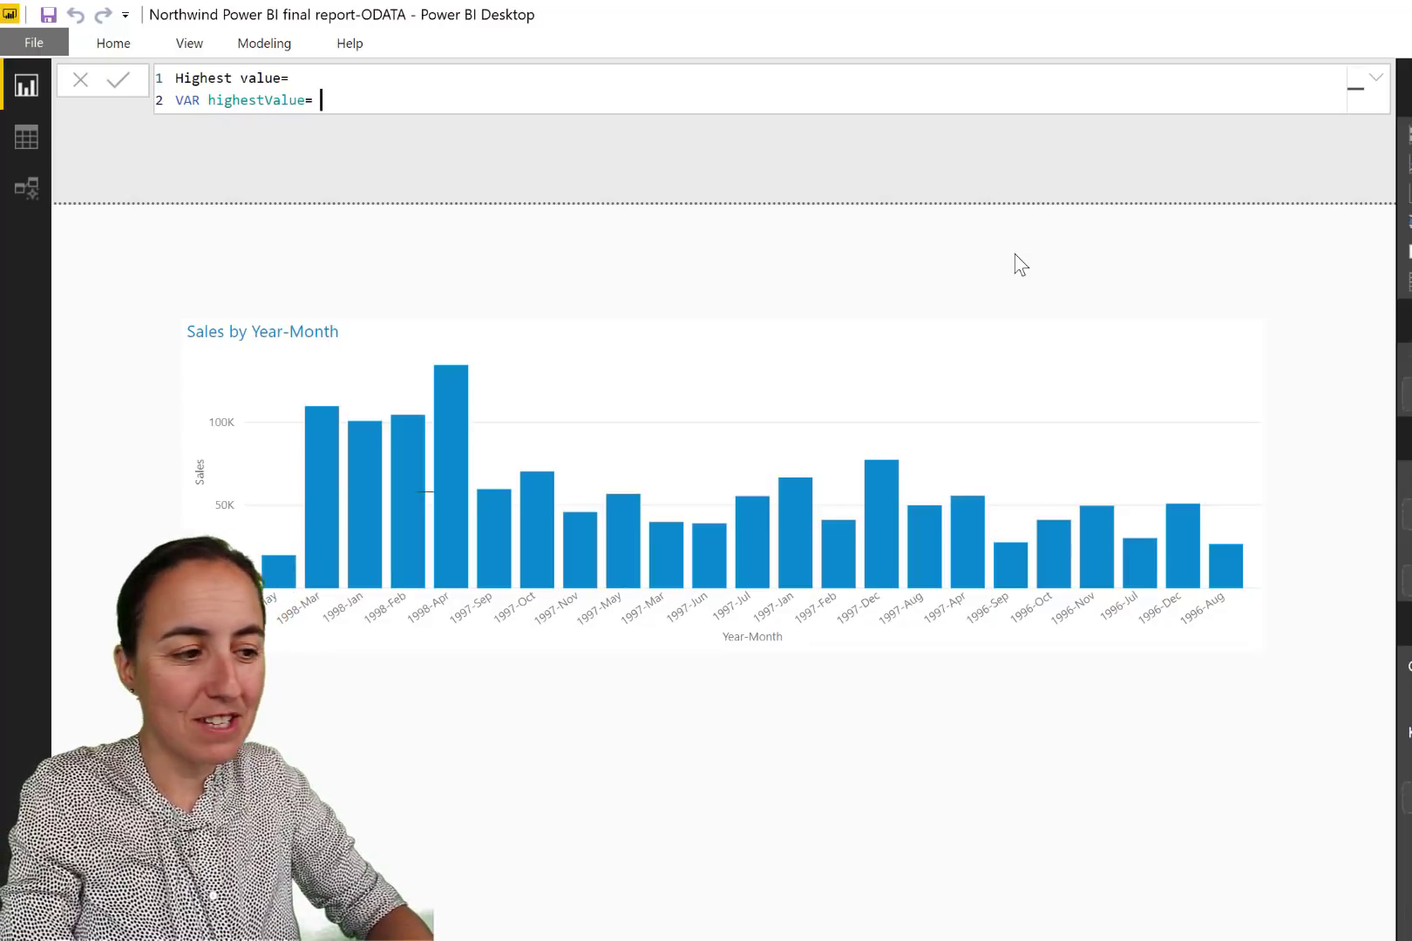
type("MAXX")
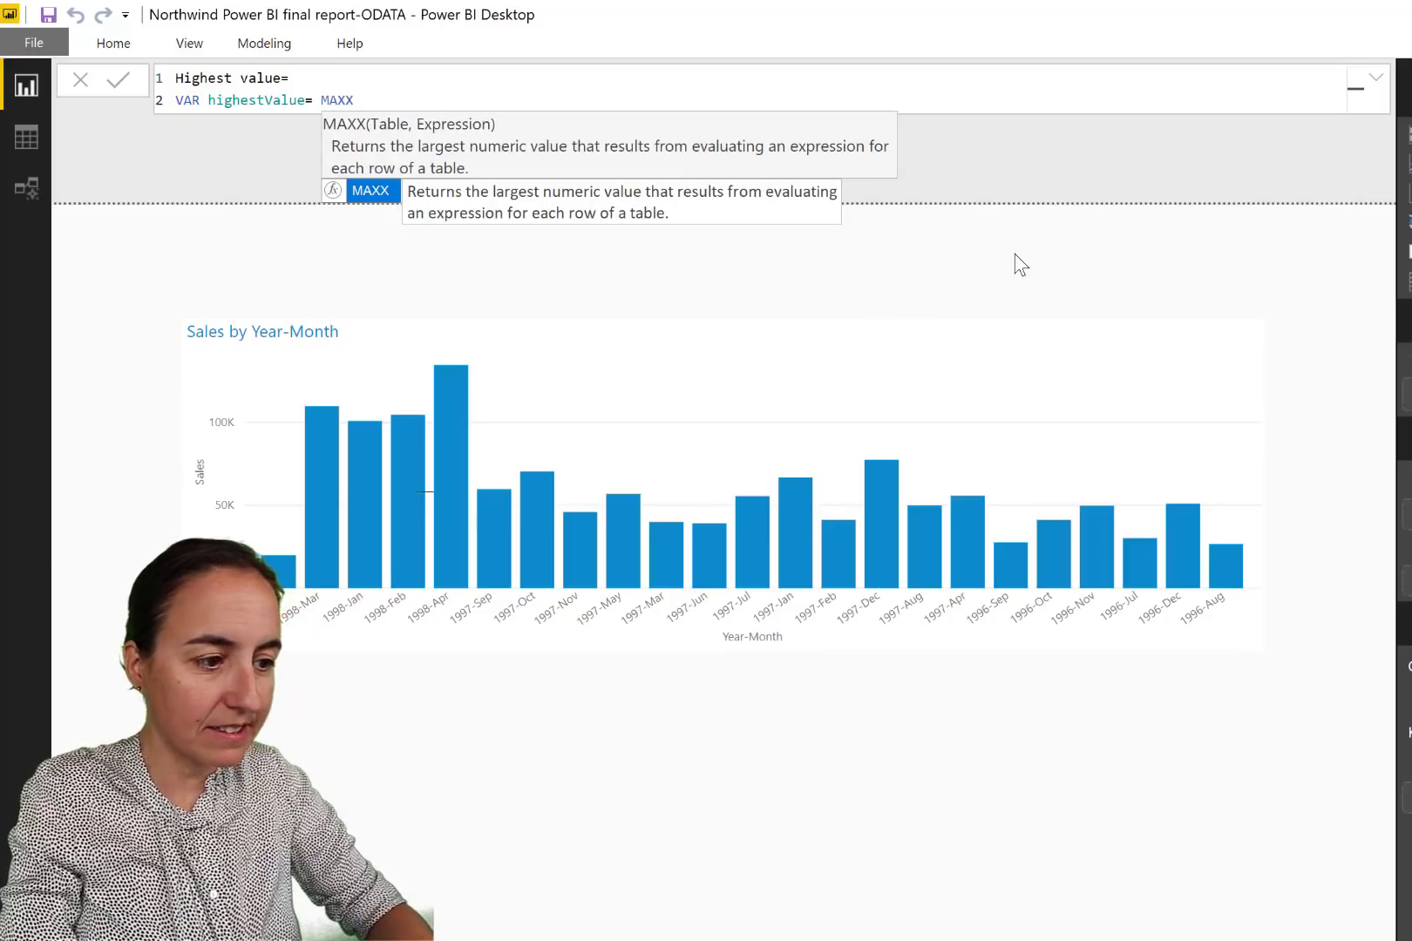
type("(")
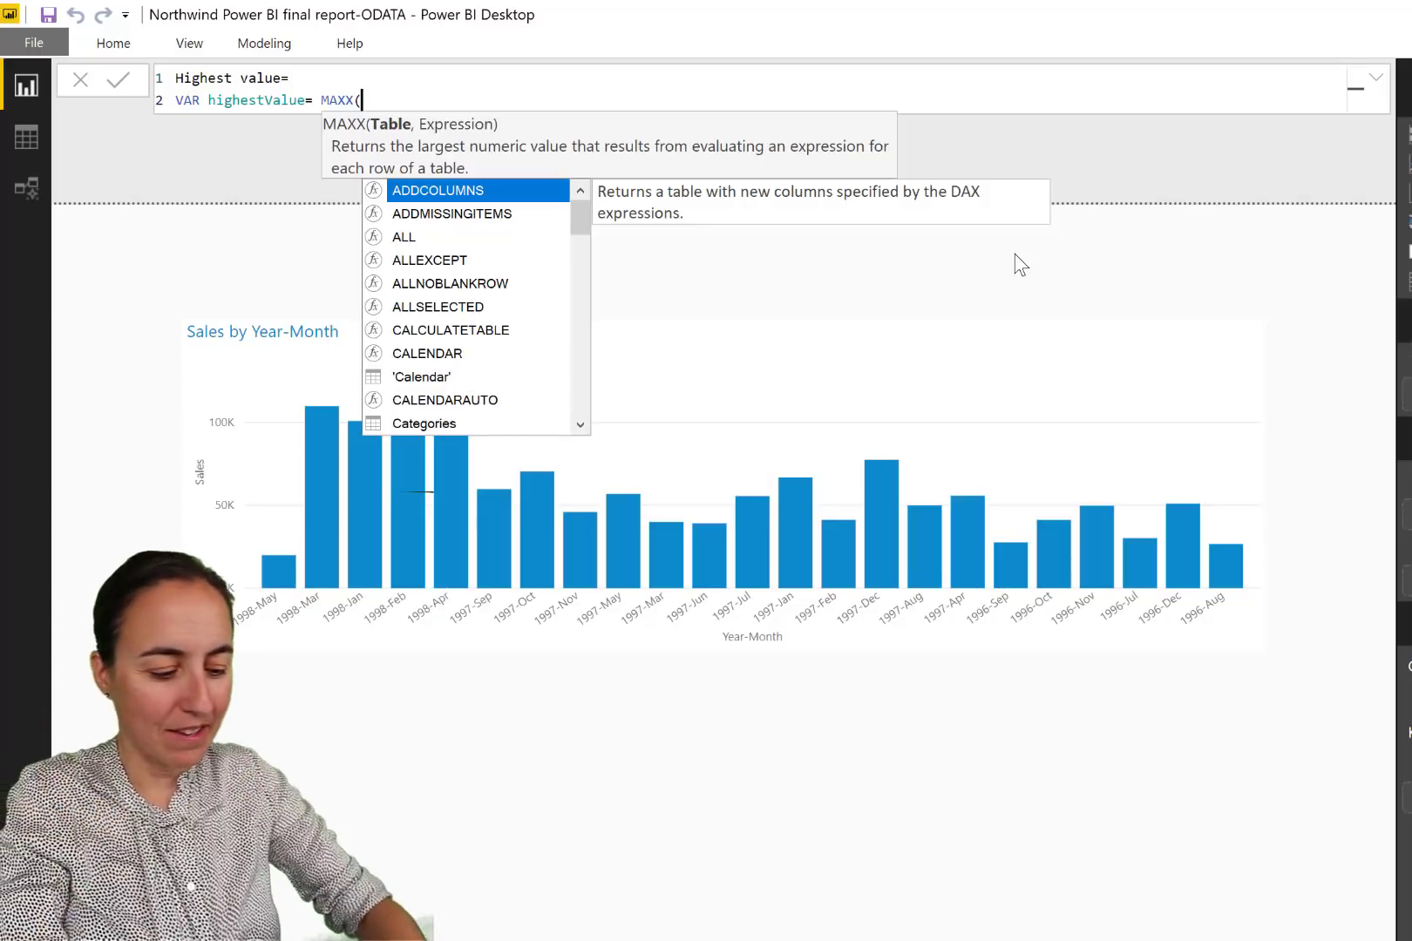
Complete MAXX as ALLSELECTED('Calendar'[Year-Month]) over [Sales] using autocomplete.
type("all")
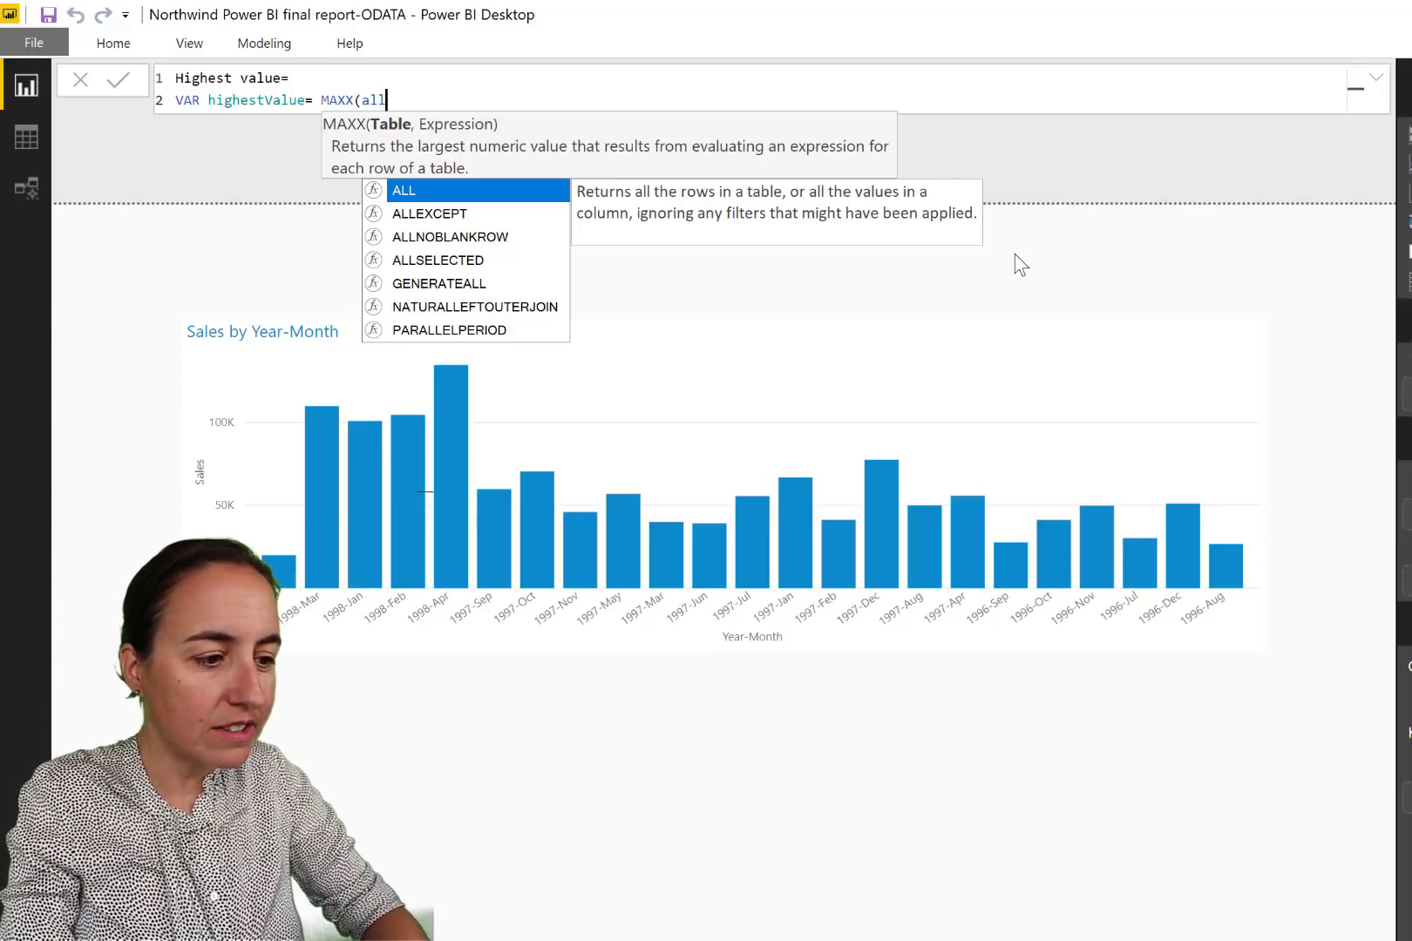
key("Down")
key("Down")
key("Down")
key("Tab")
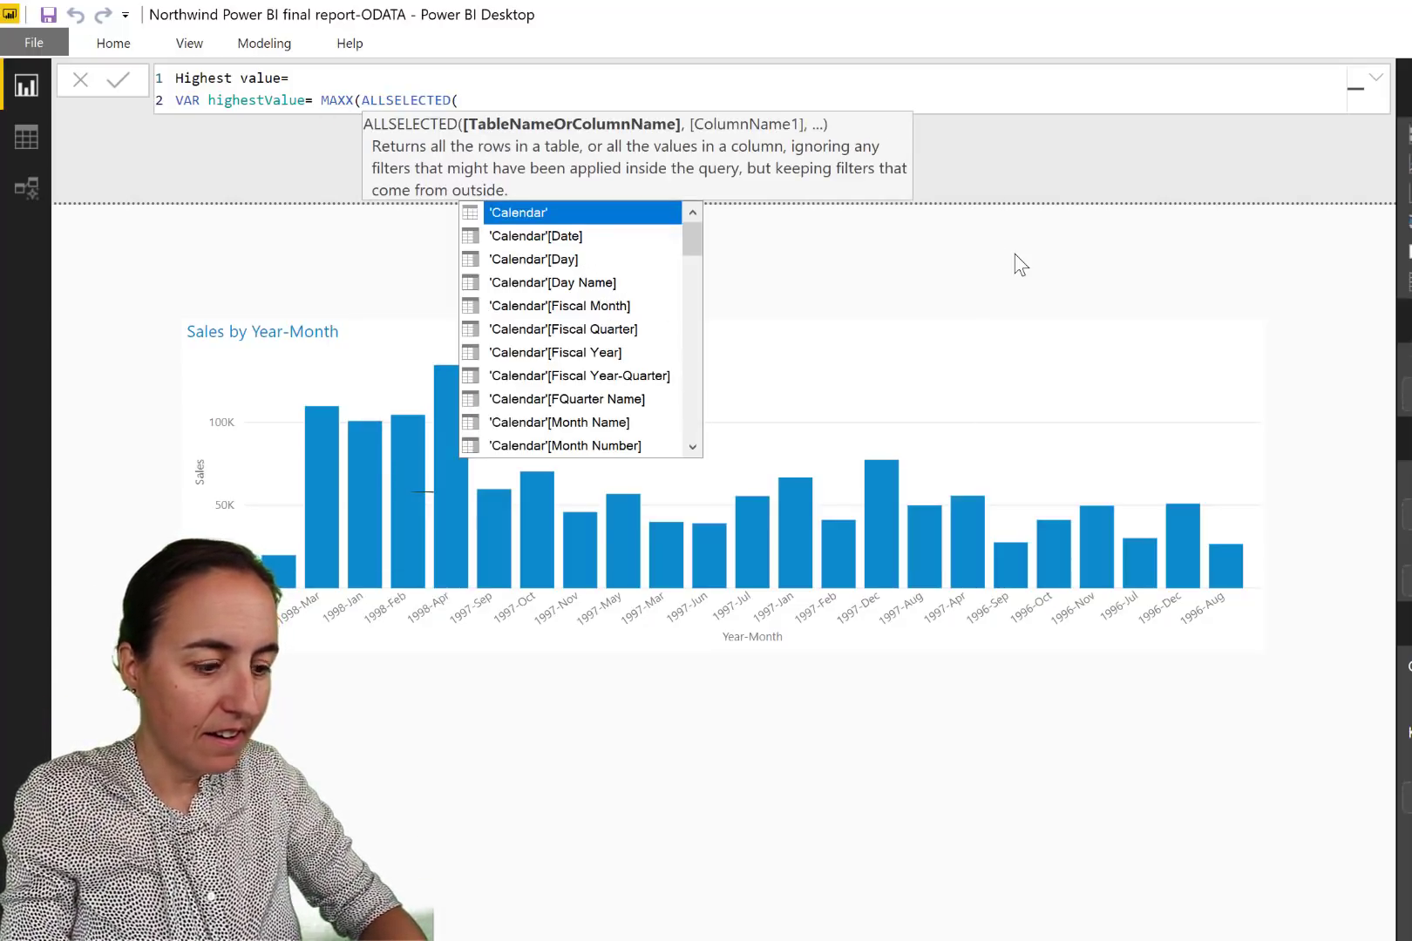
type("ca")
key("Down")
key("Down")
key("Down")
key("Down")
key("Down")
key("Down")
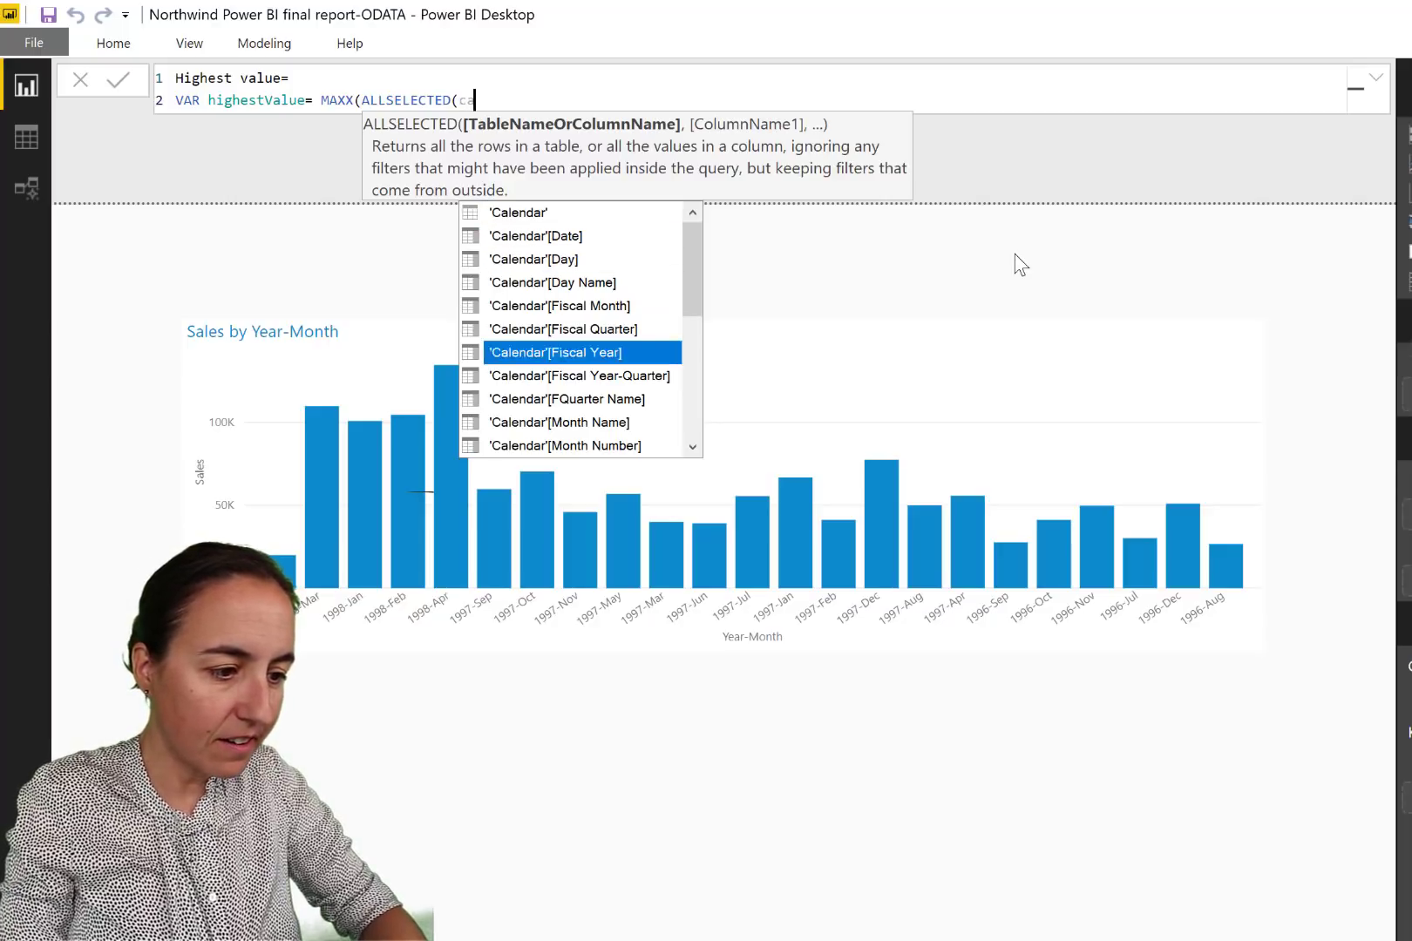
key("Down")
key("Down")
key("Down")
key("Down")
key("Down")
key("Down")
key("Down")
key("Down")
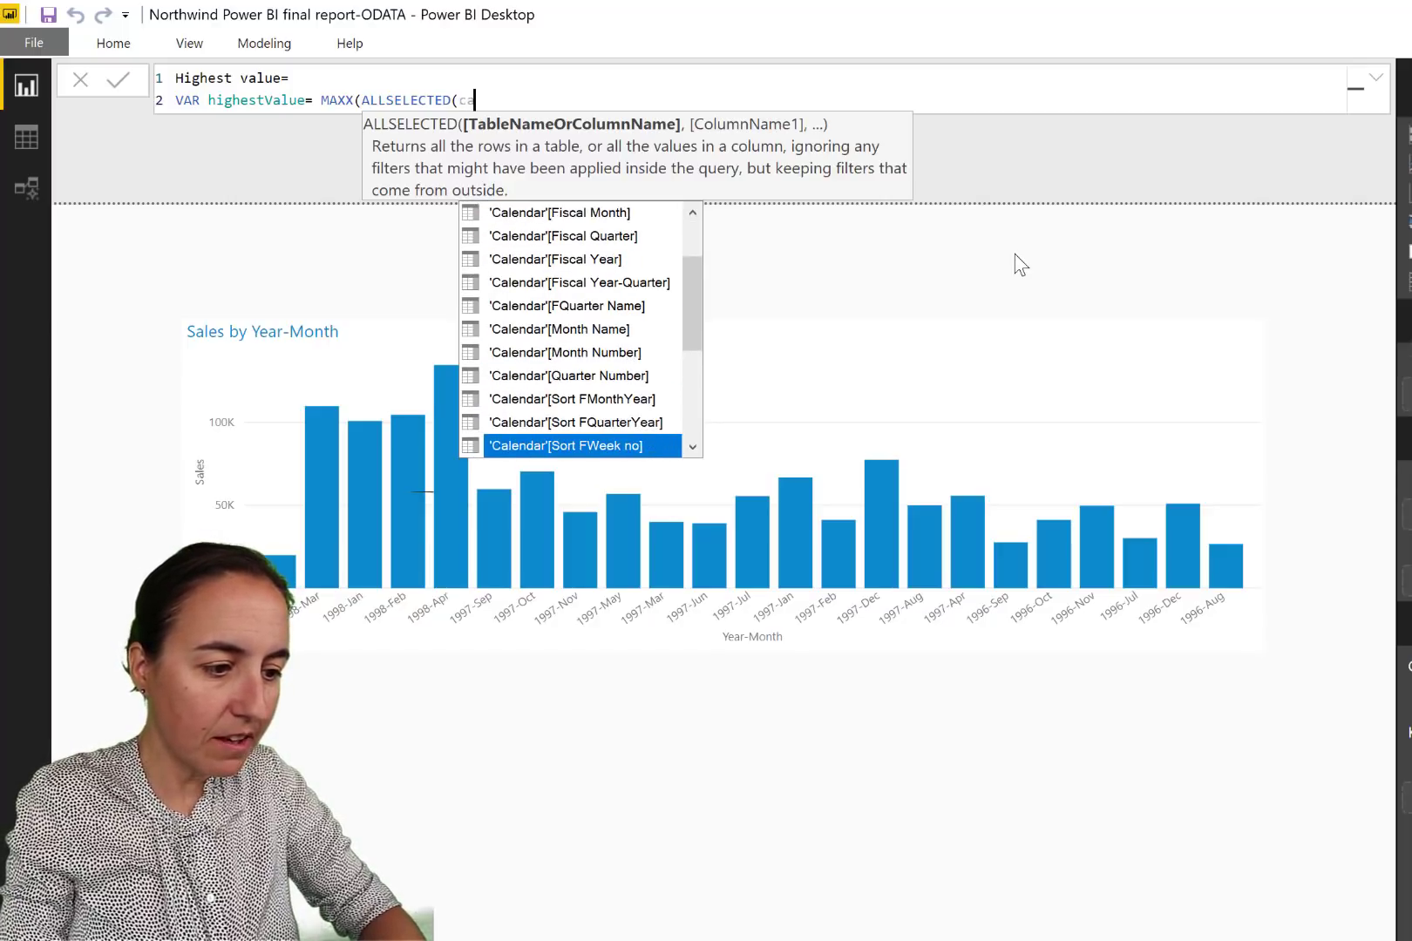
key("Down")
key("Down")
key("Down")
key("Down")
key("Down")
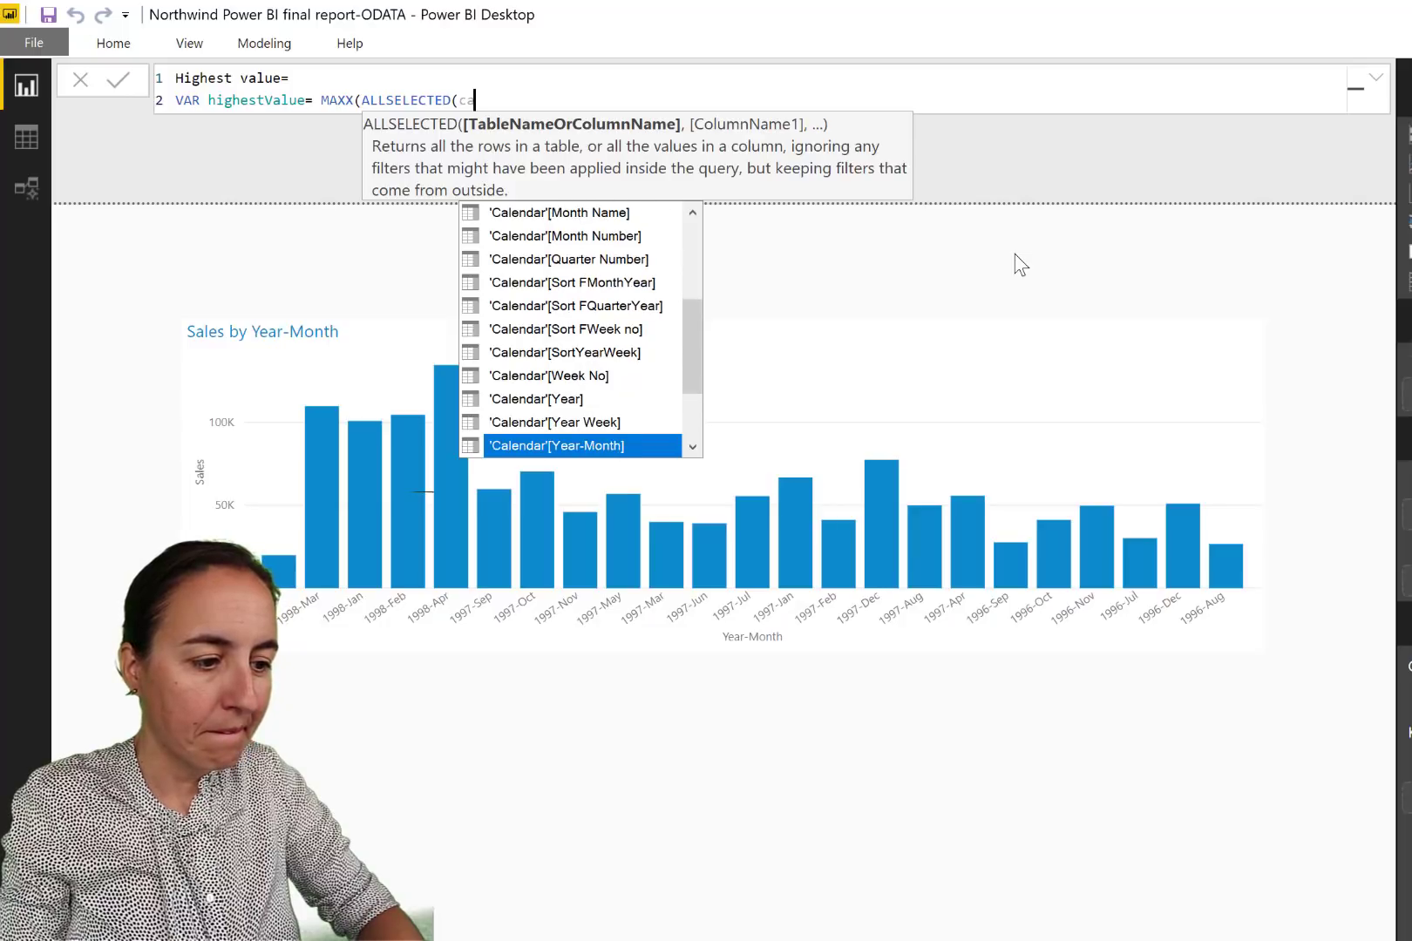
key("Tab")
type("), ")
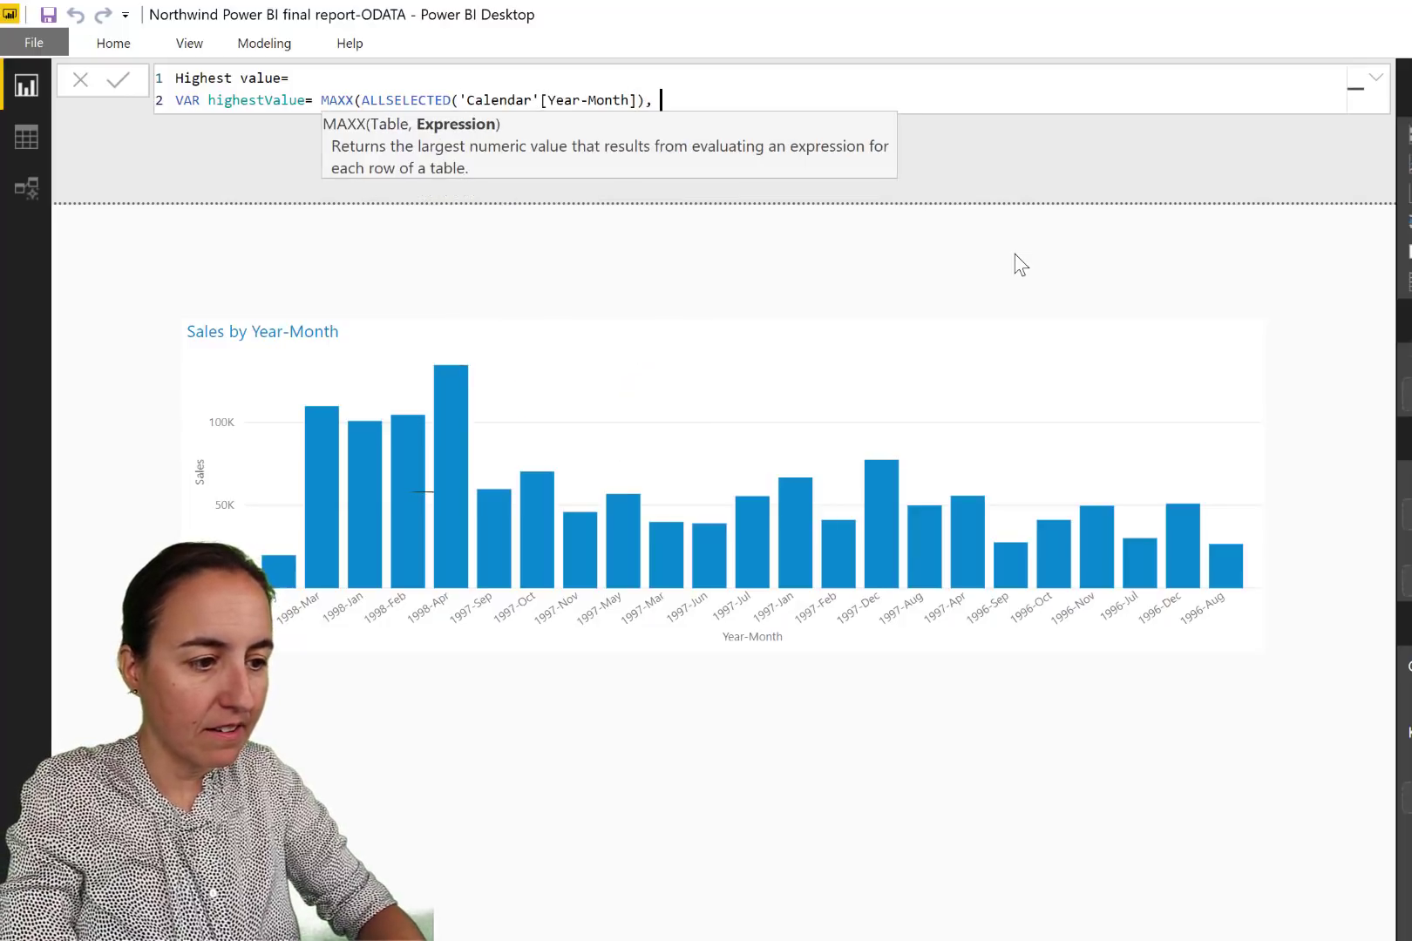
type("[Sa")
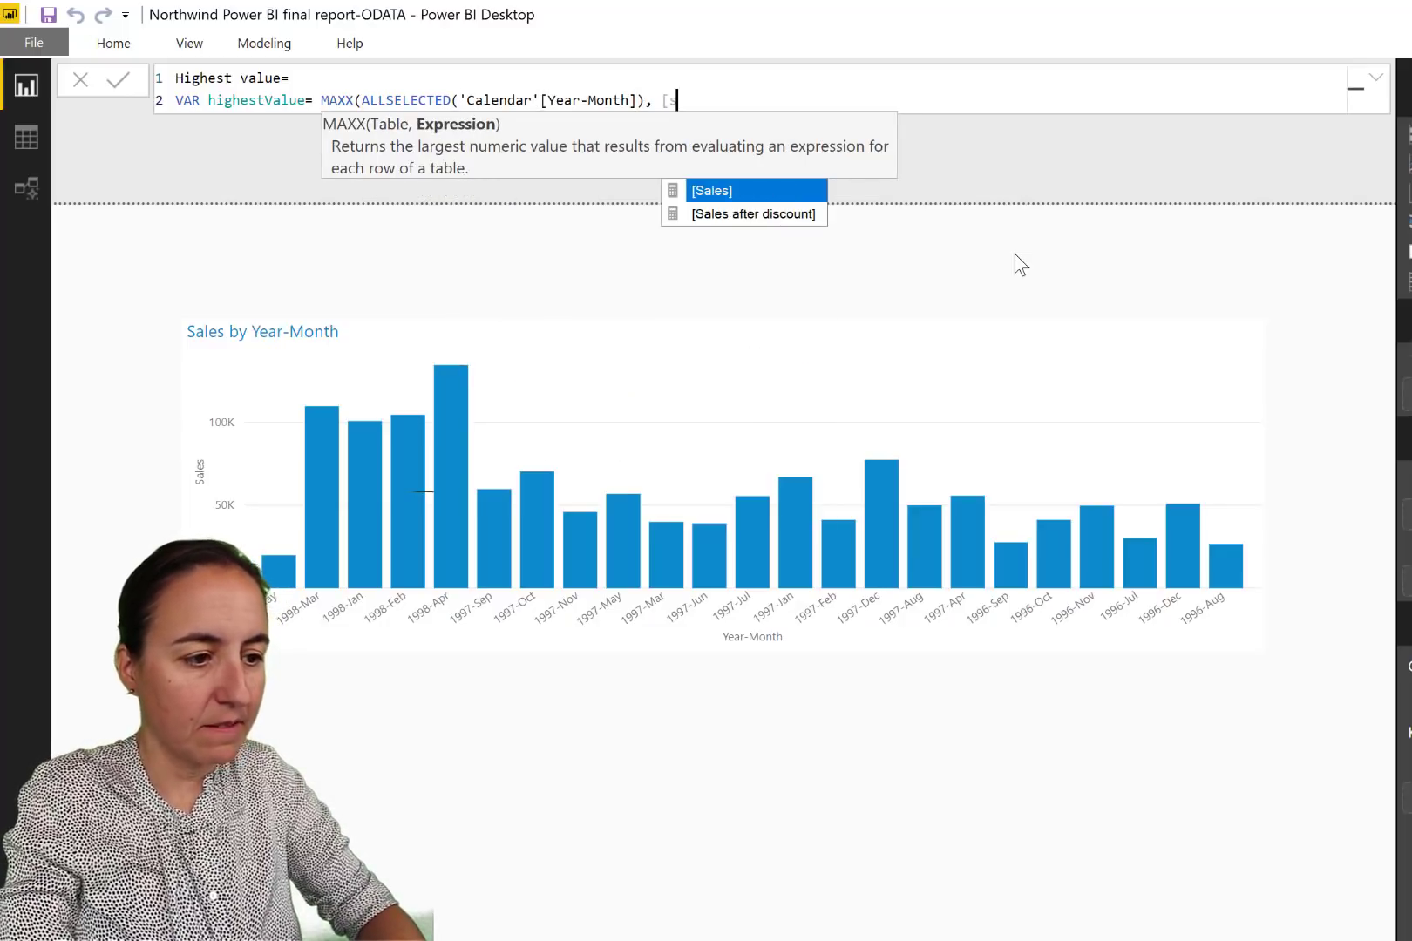
key("Tab")
type(")")
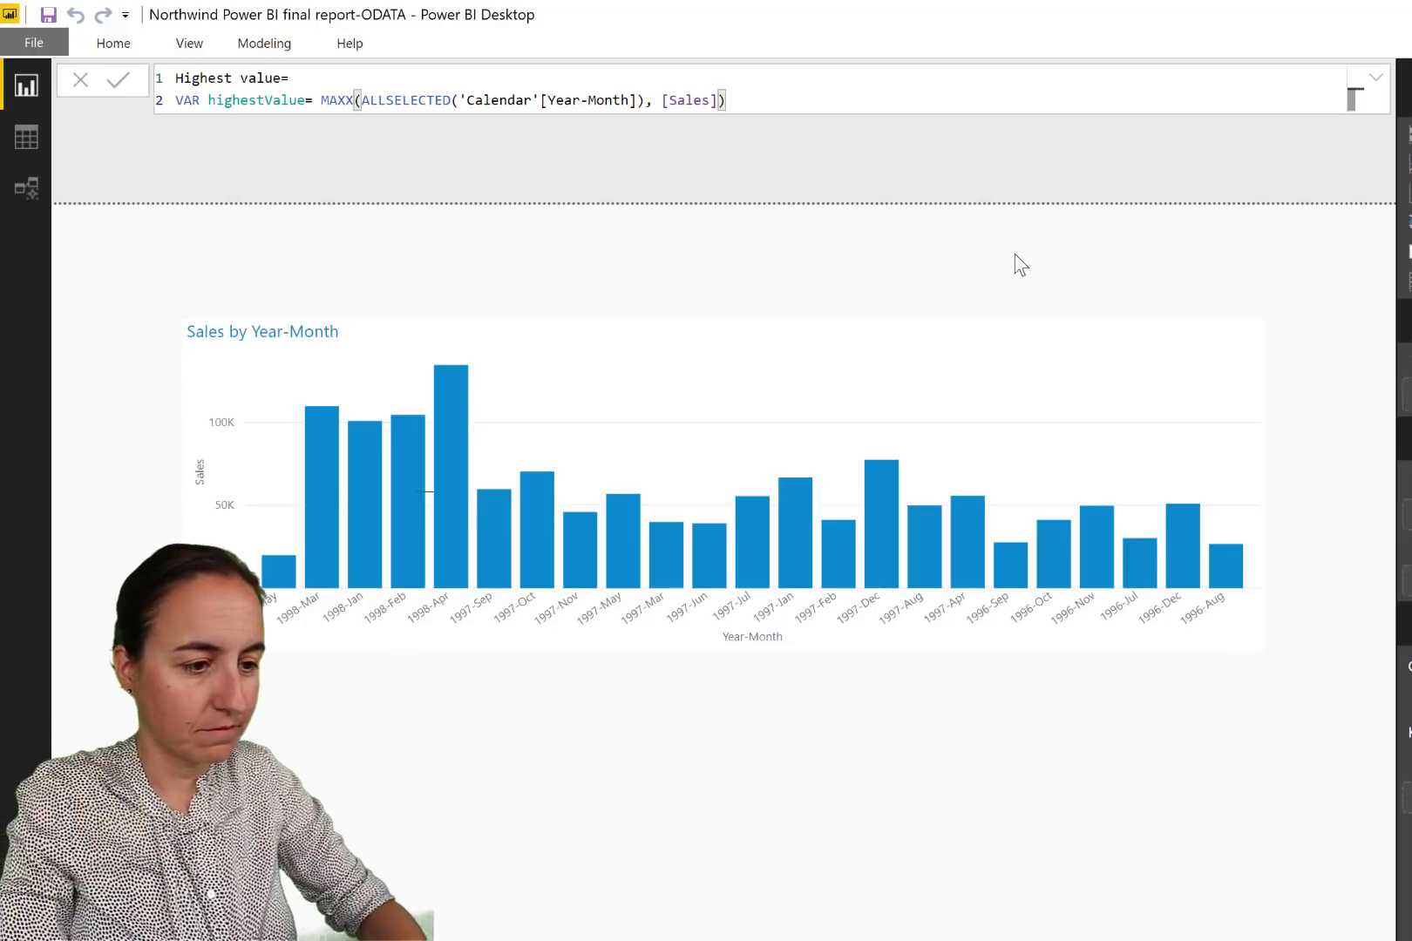
Add a return line below the variable and begin an IF( statement.
key("shift+Return")
type("return")
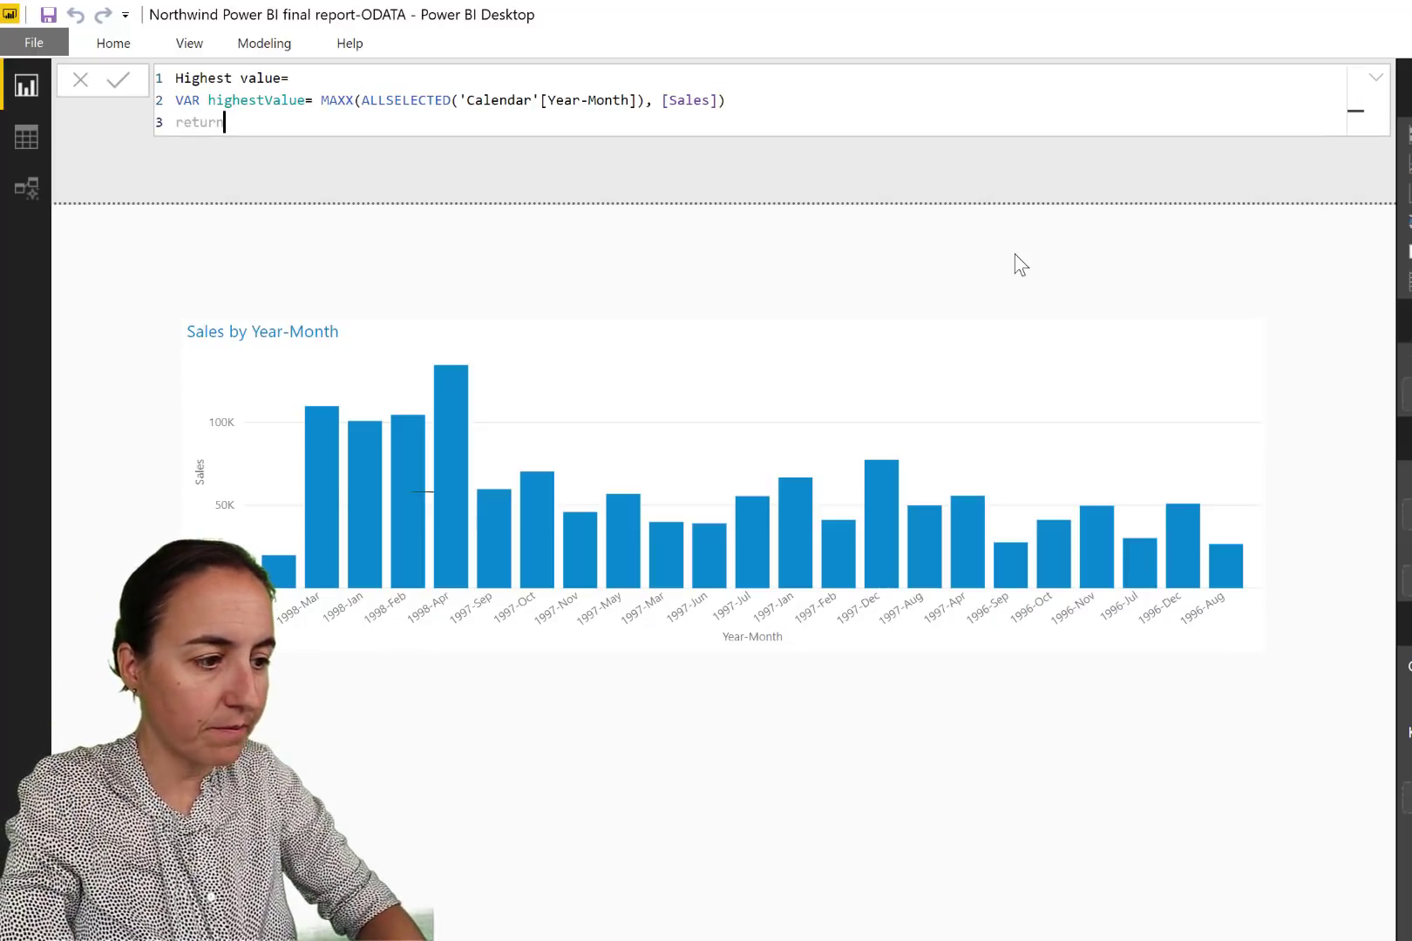
key("Return")
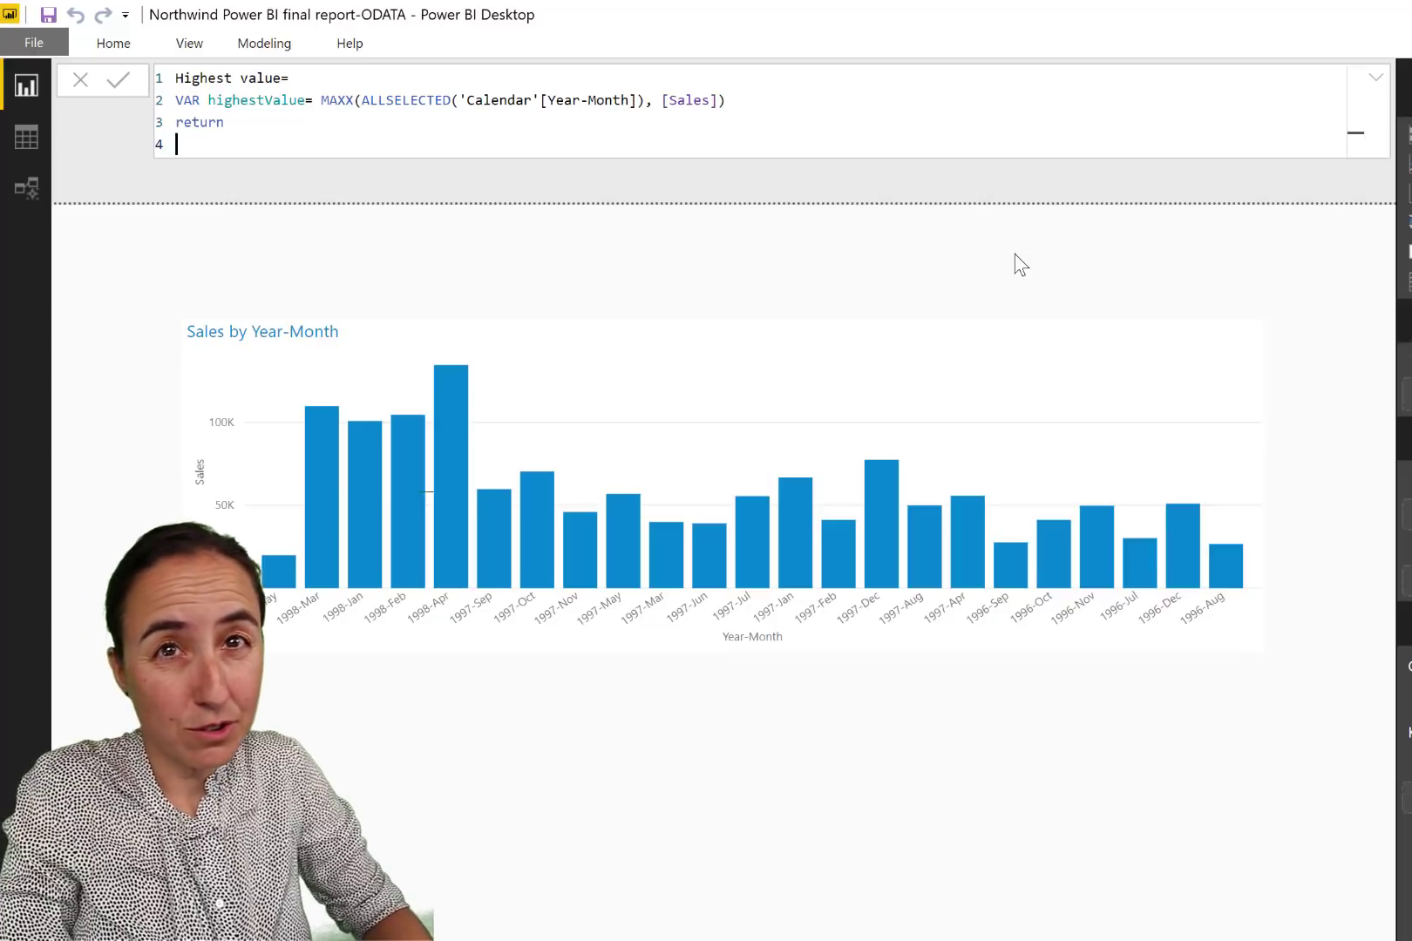
type("if")
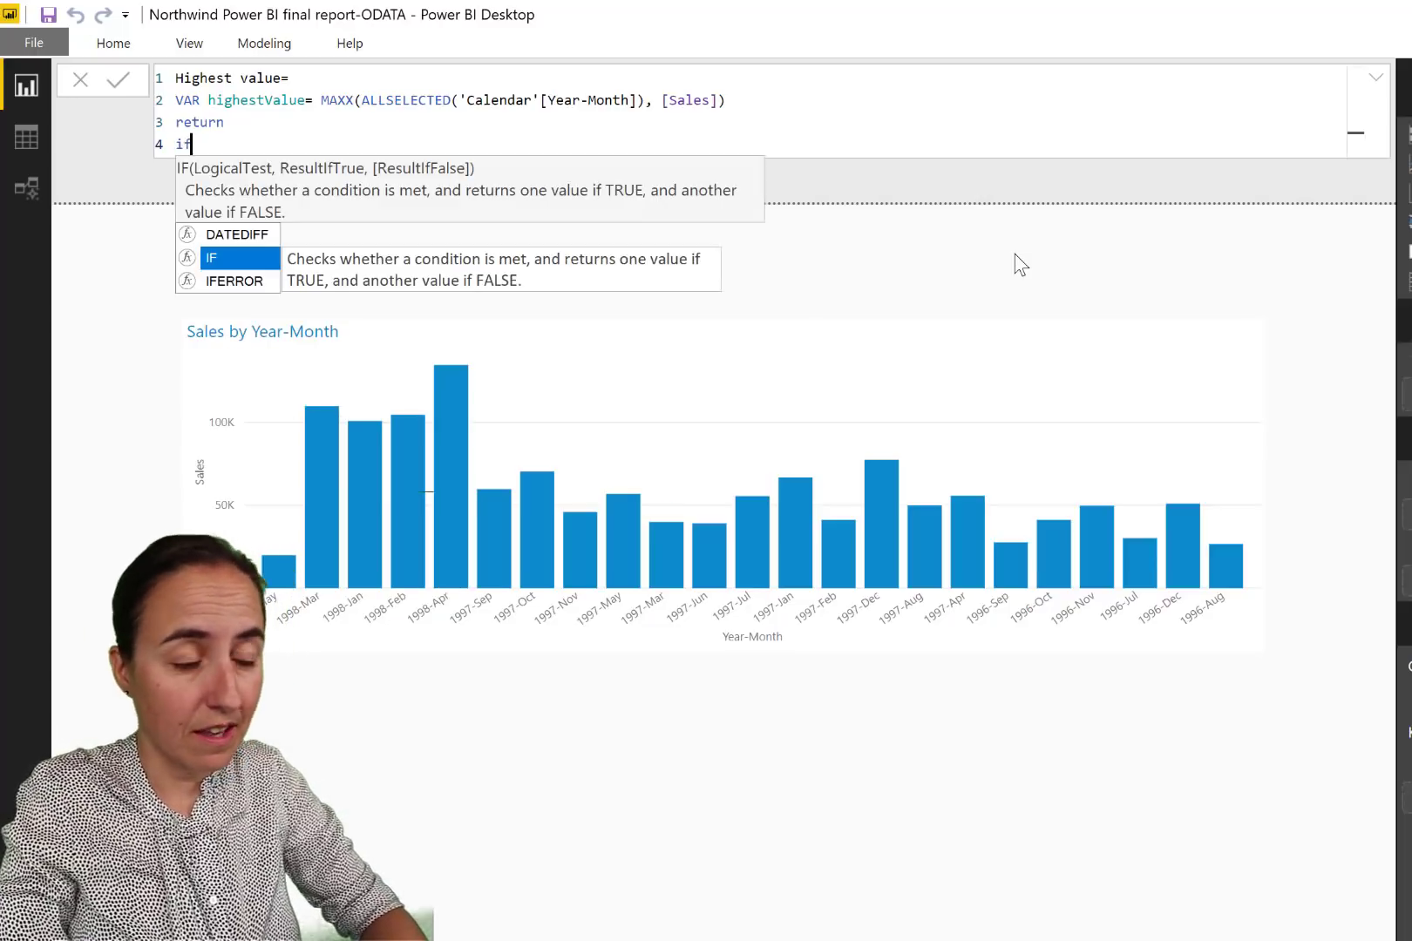
key("BackSpace")
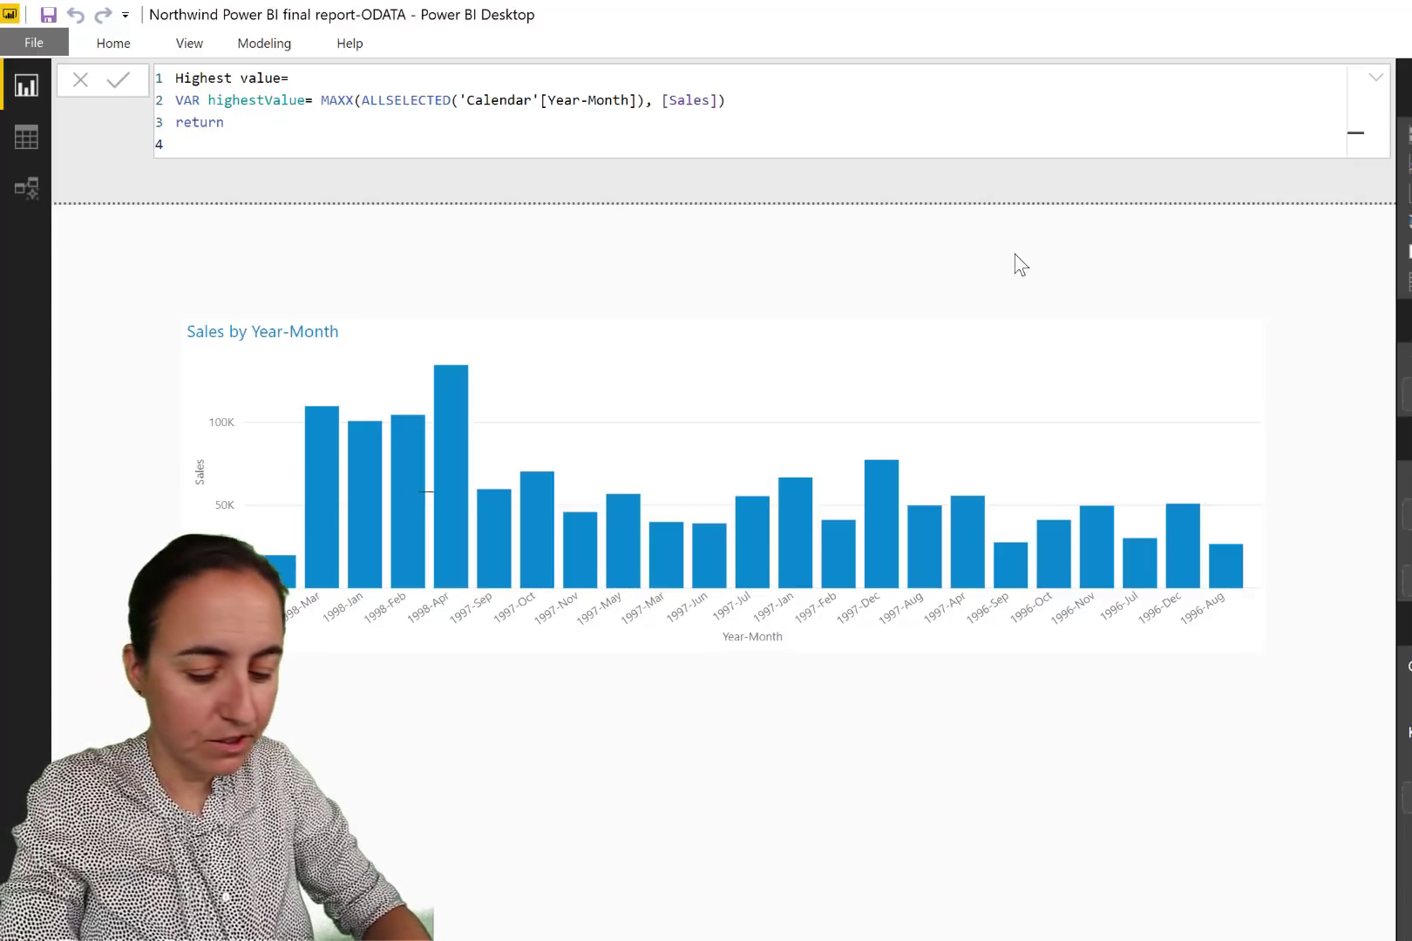
type("(")
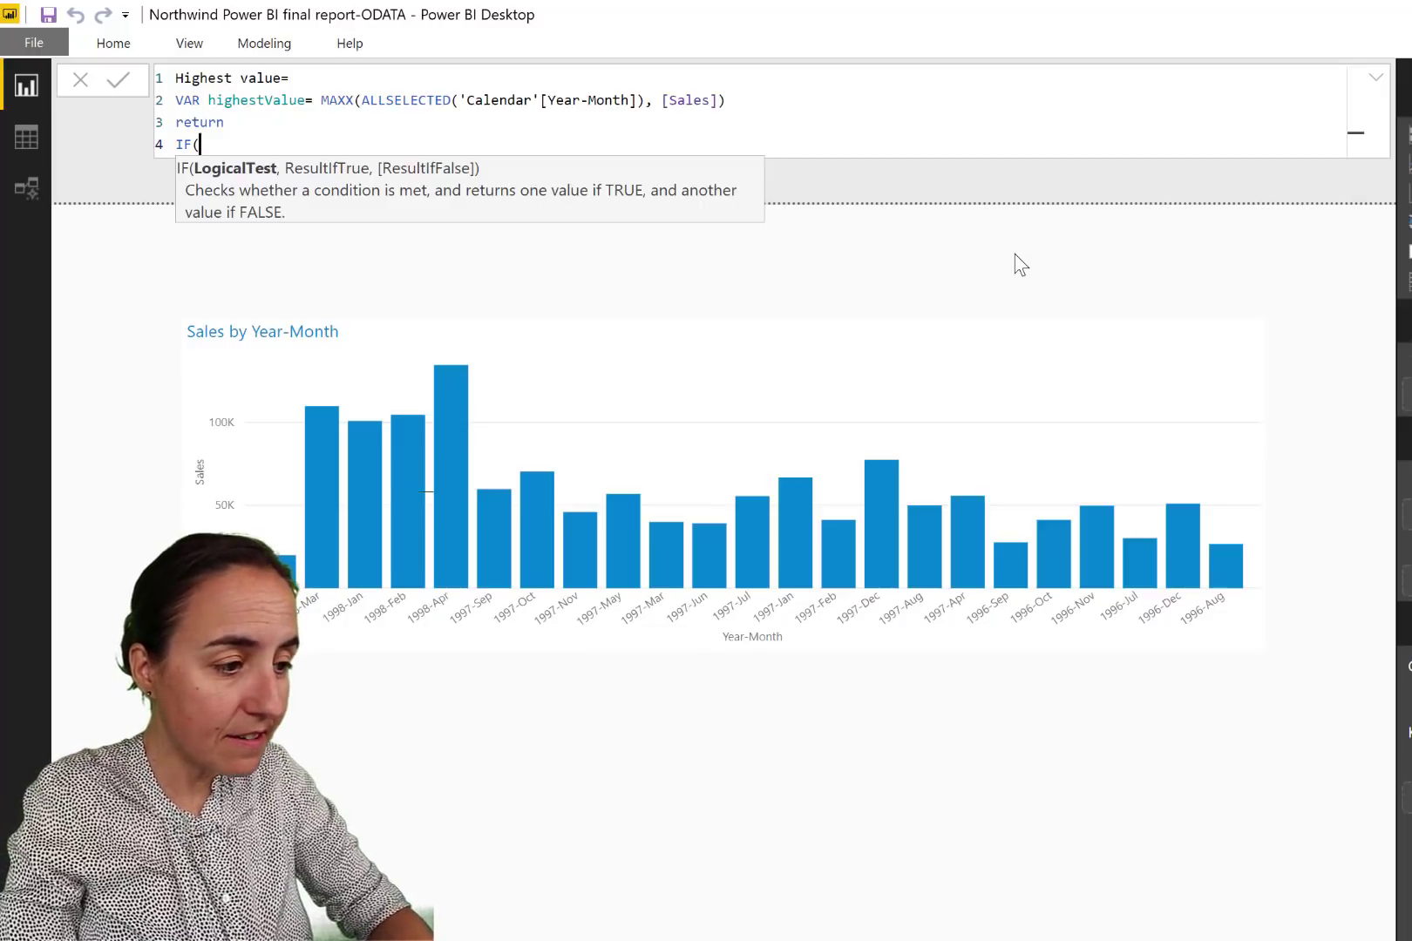
Complete the condition as IF([Sales]=highestValue, "#73BCB2").
type("[s")
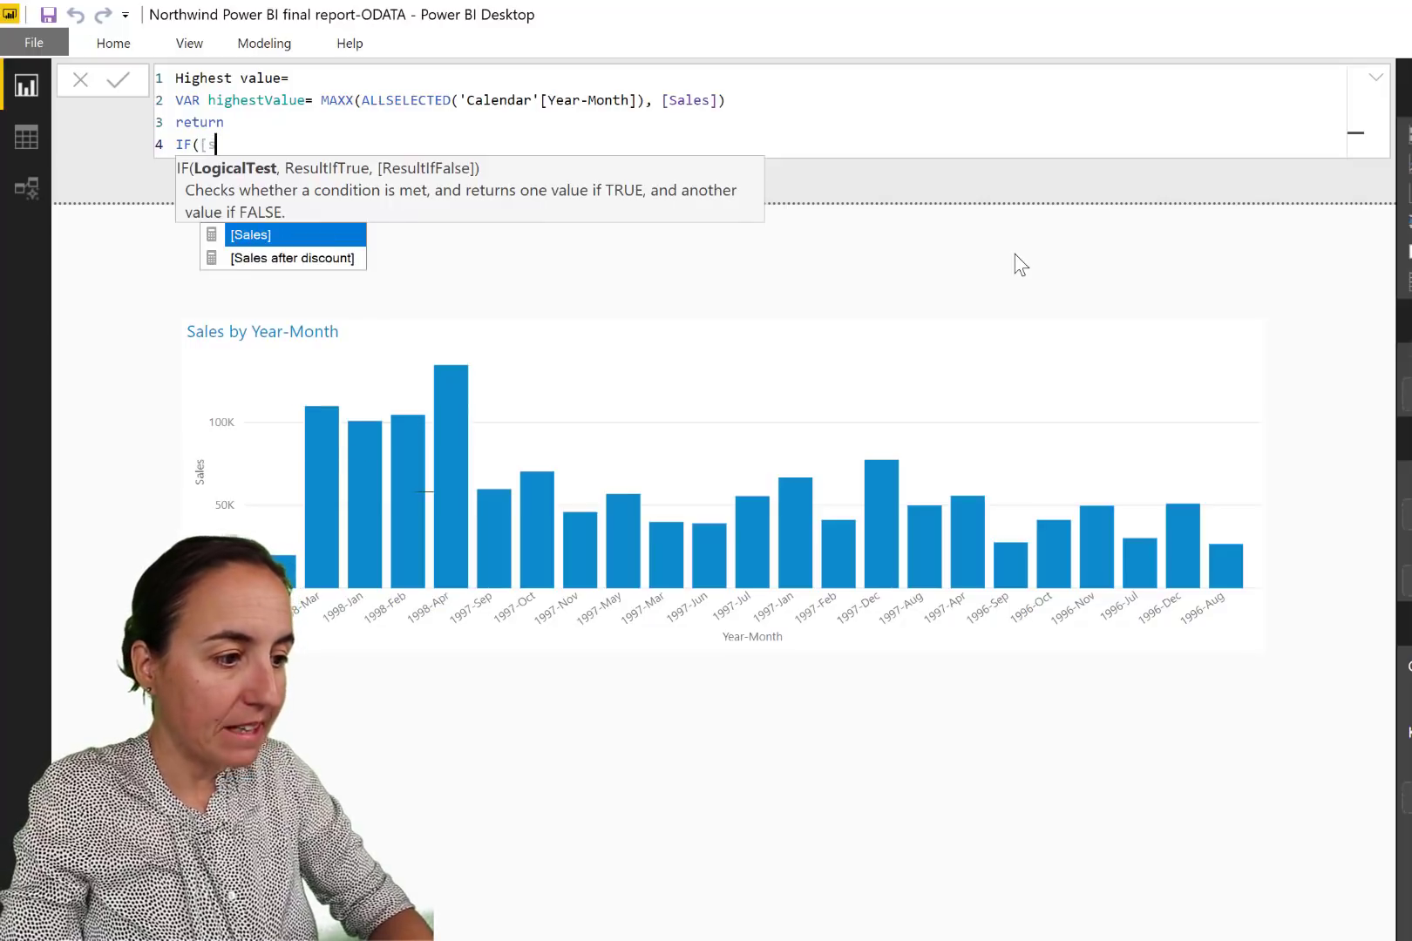
key("Tab")
type("=")
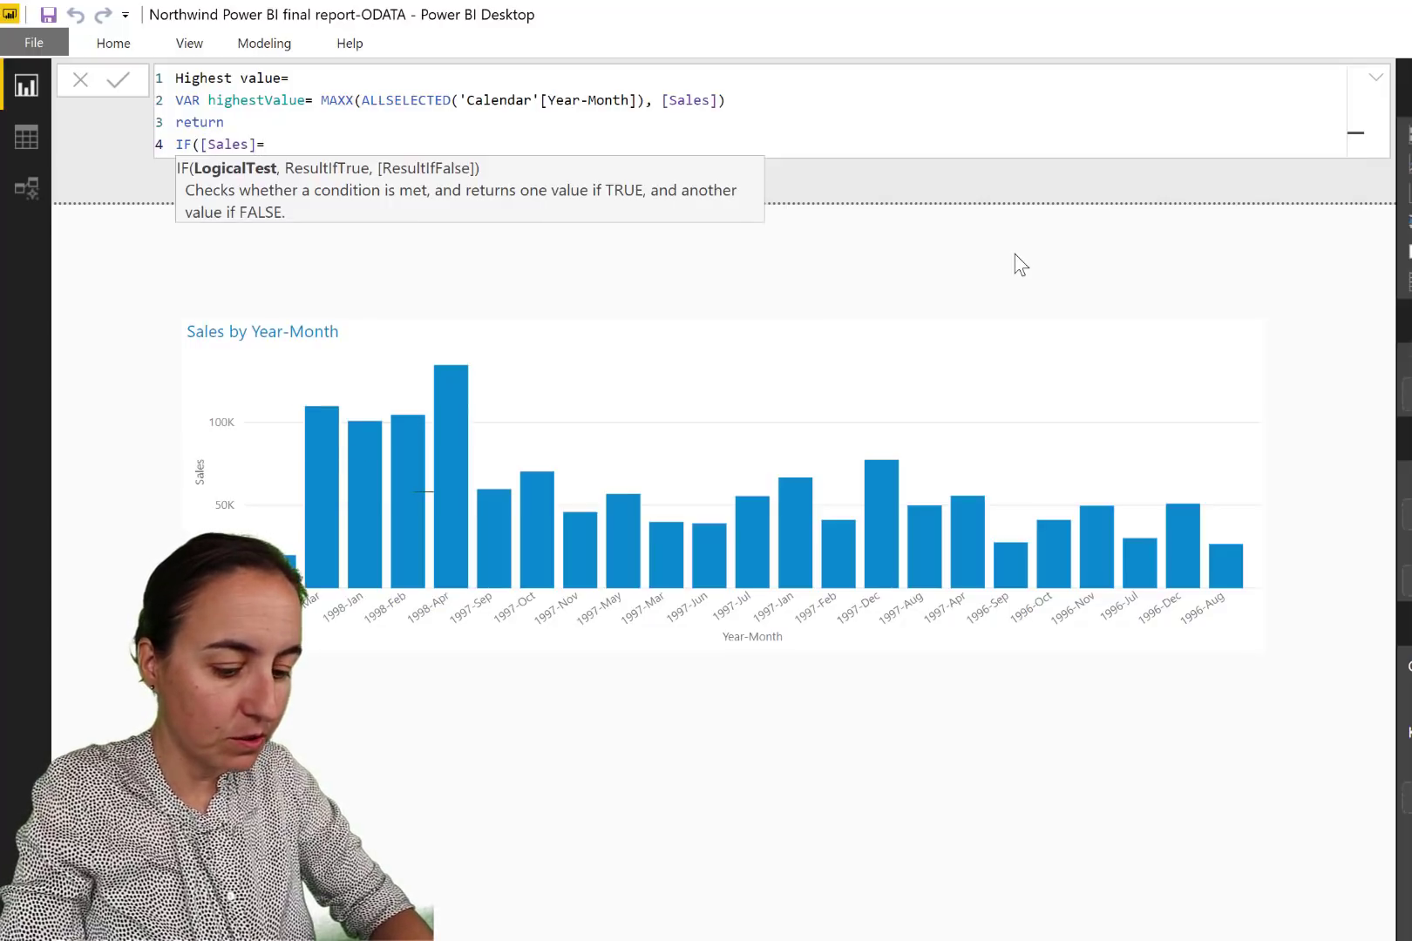
type("hig")
key("Tab")
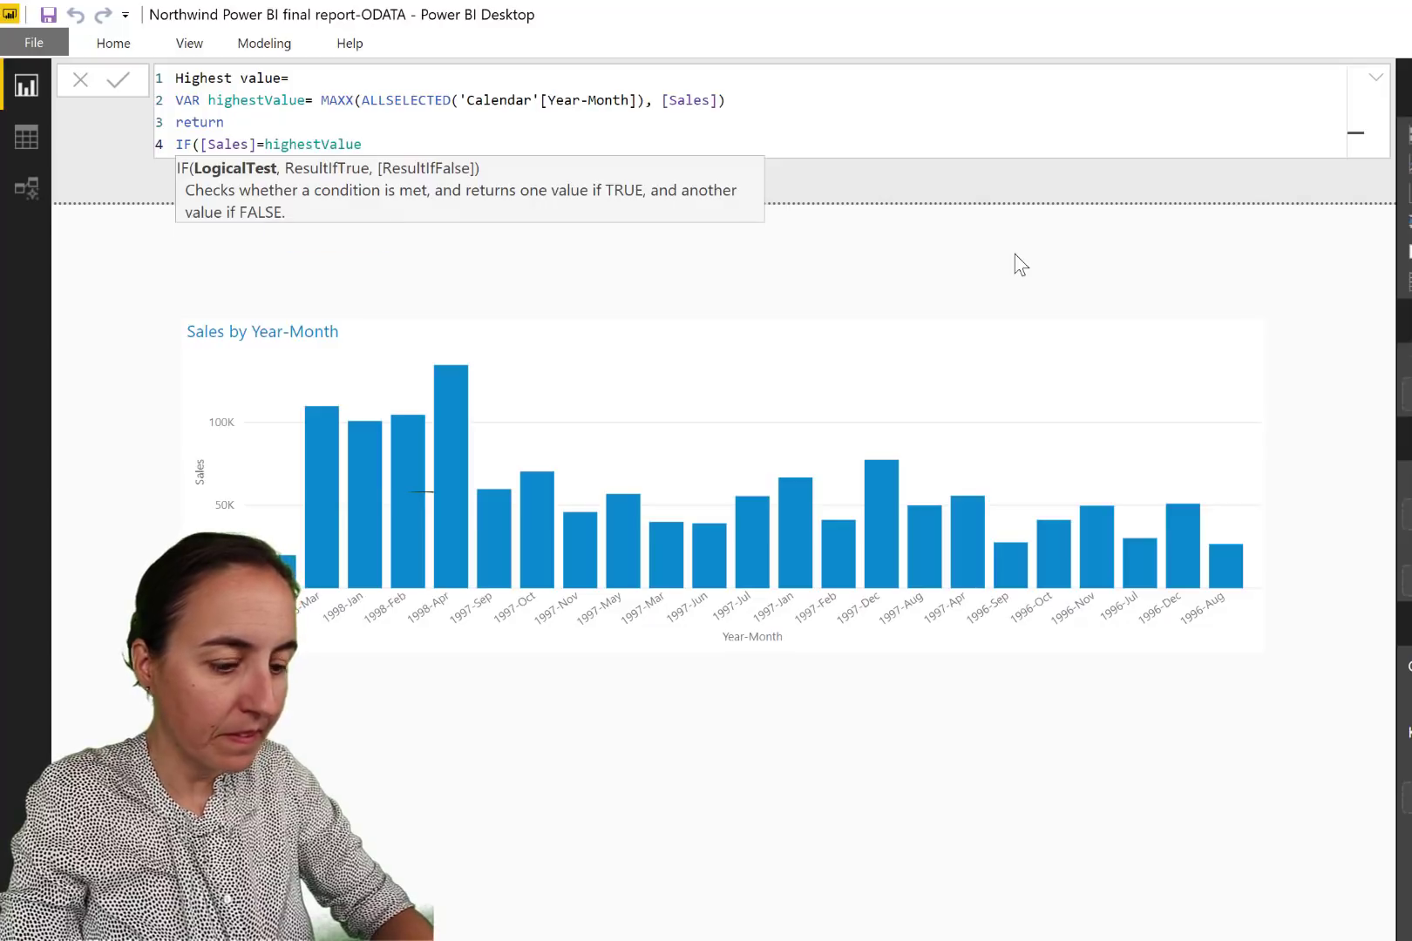
type(",")
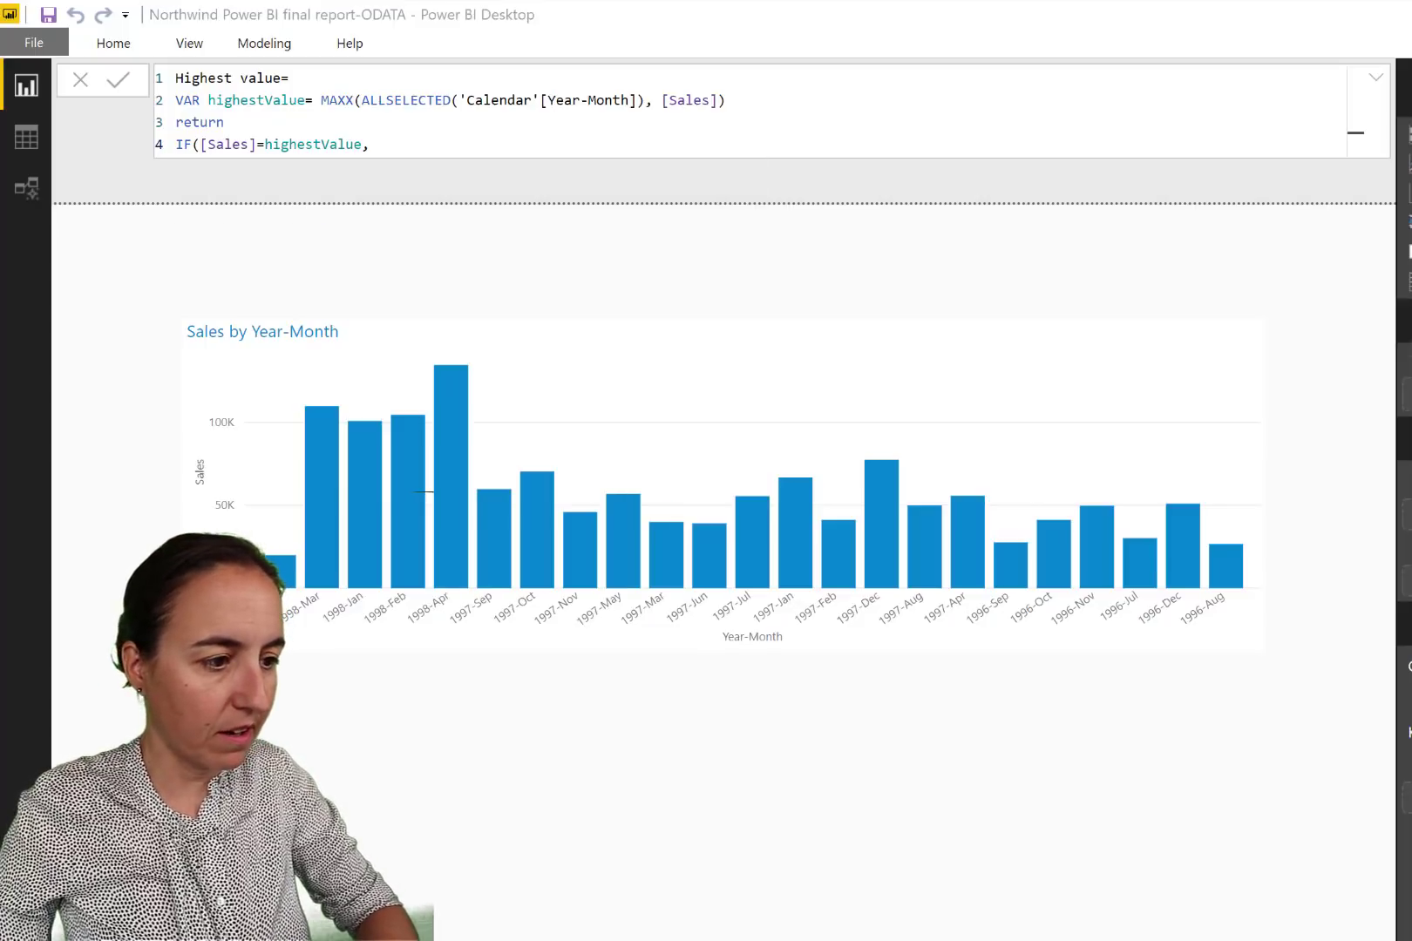
left_click(457, 145)
type("\"#73BCB2\"")
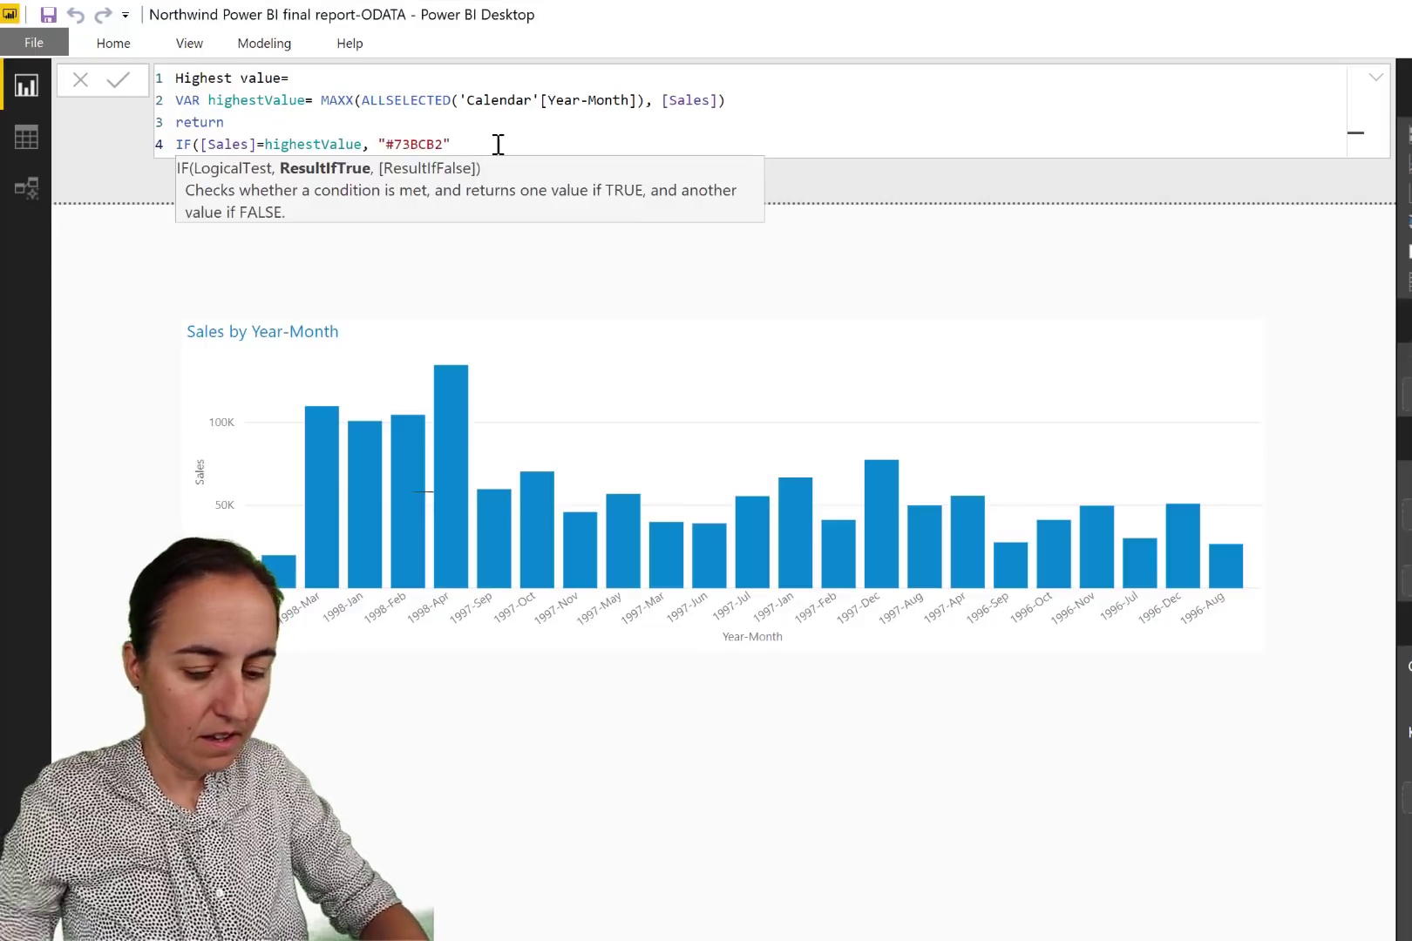
type(")")
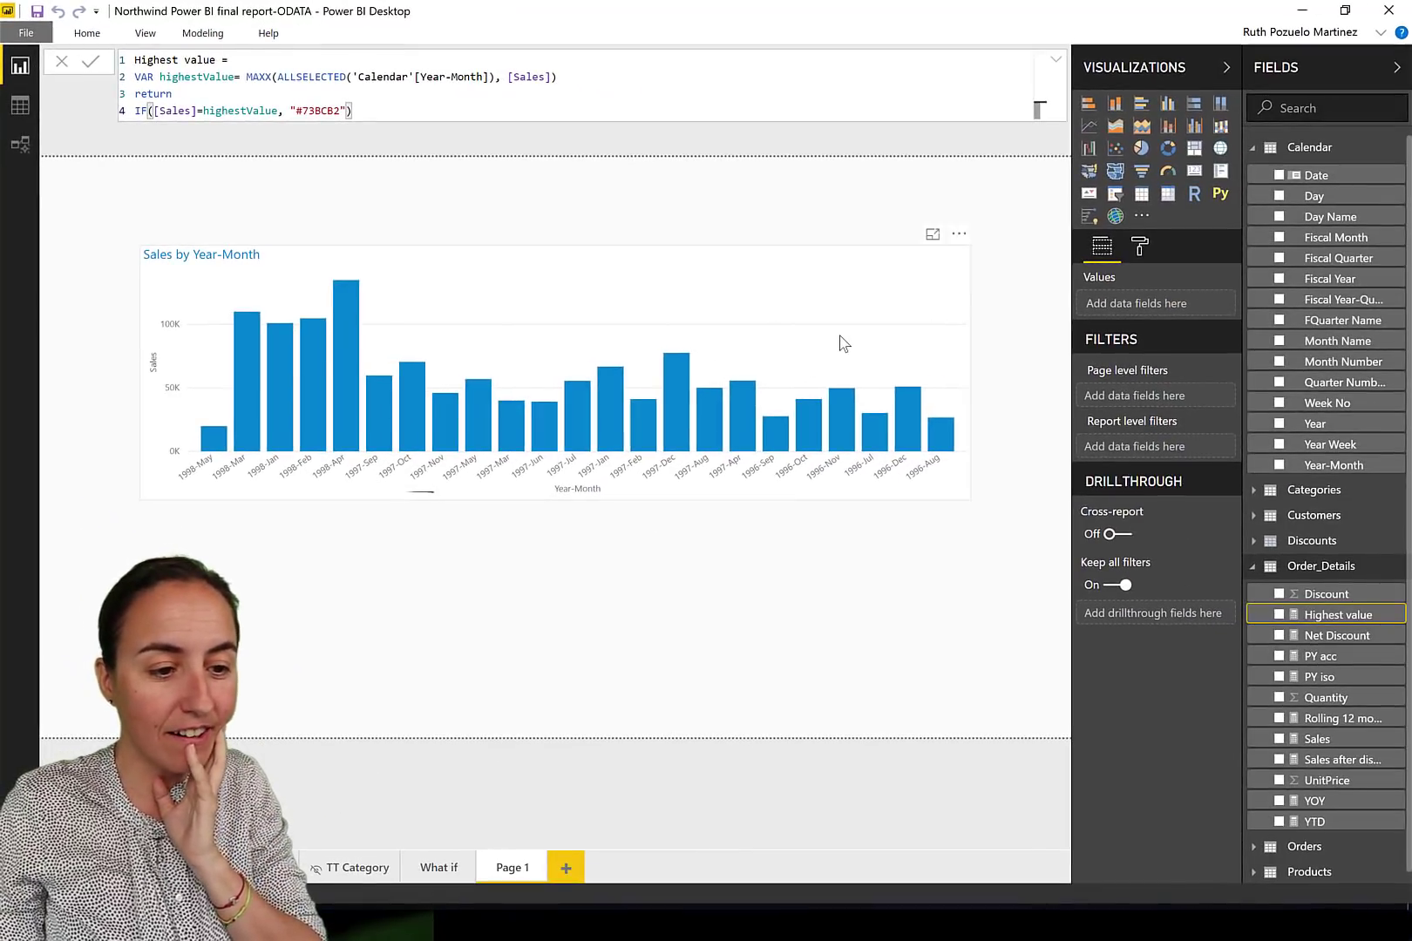
Open conditional formatting for the Sales by Year-Month chart's Data colors default colour.
left_click(904, 349)
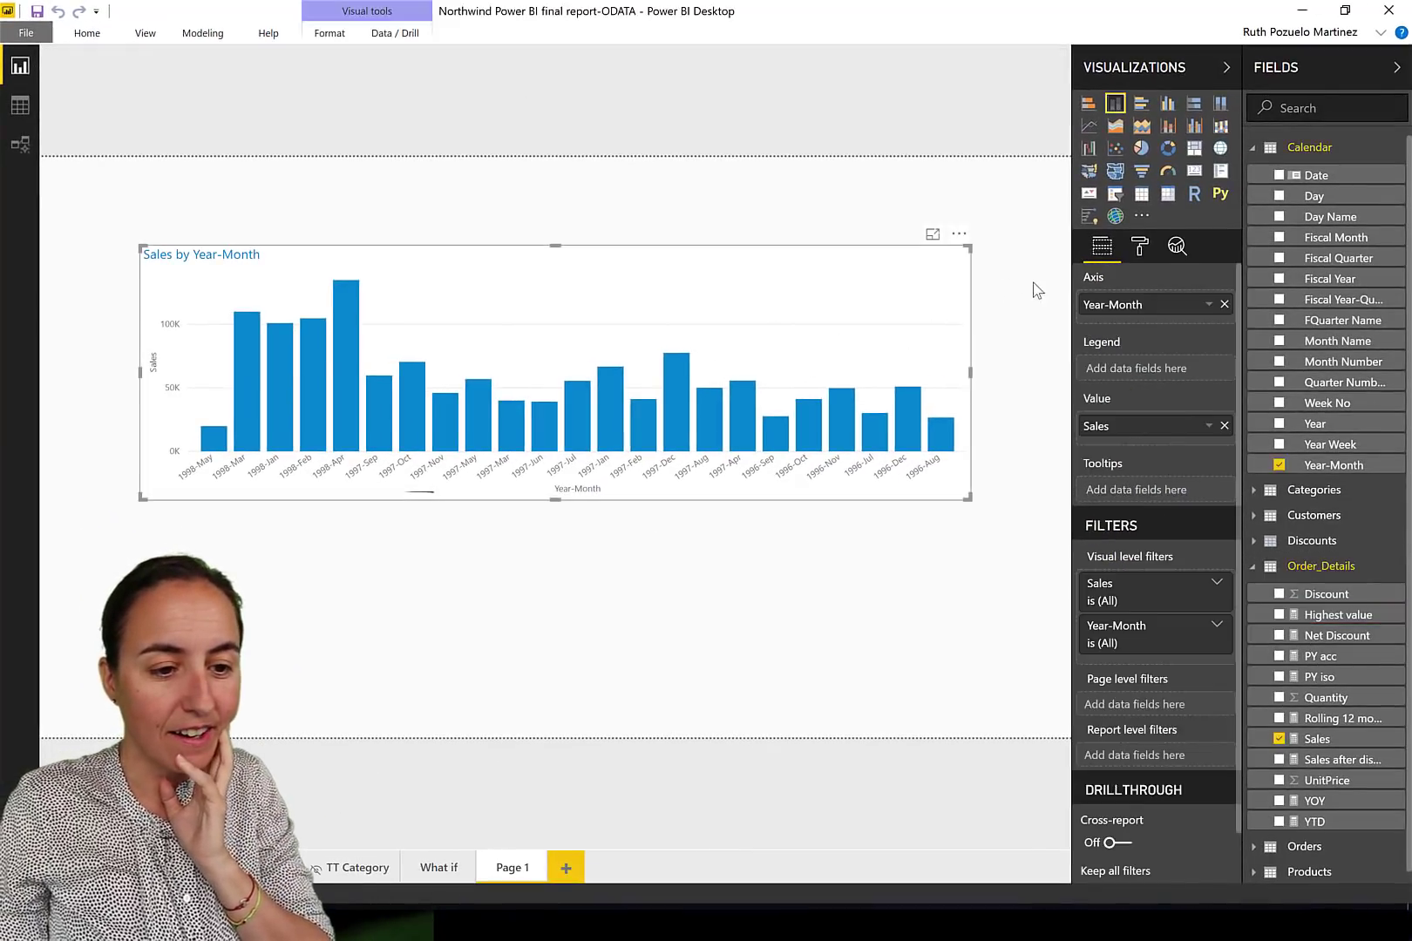
left_click(1208, 425)
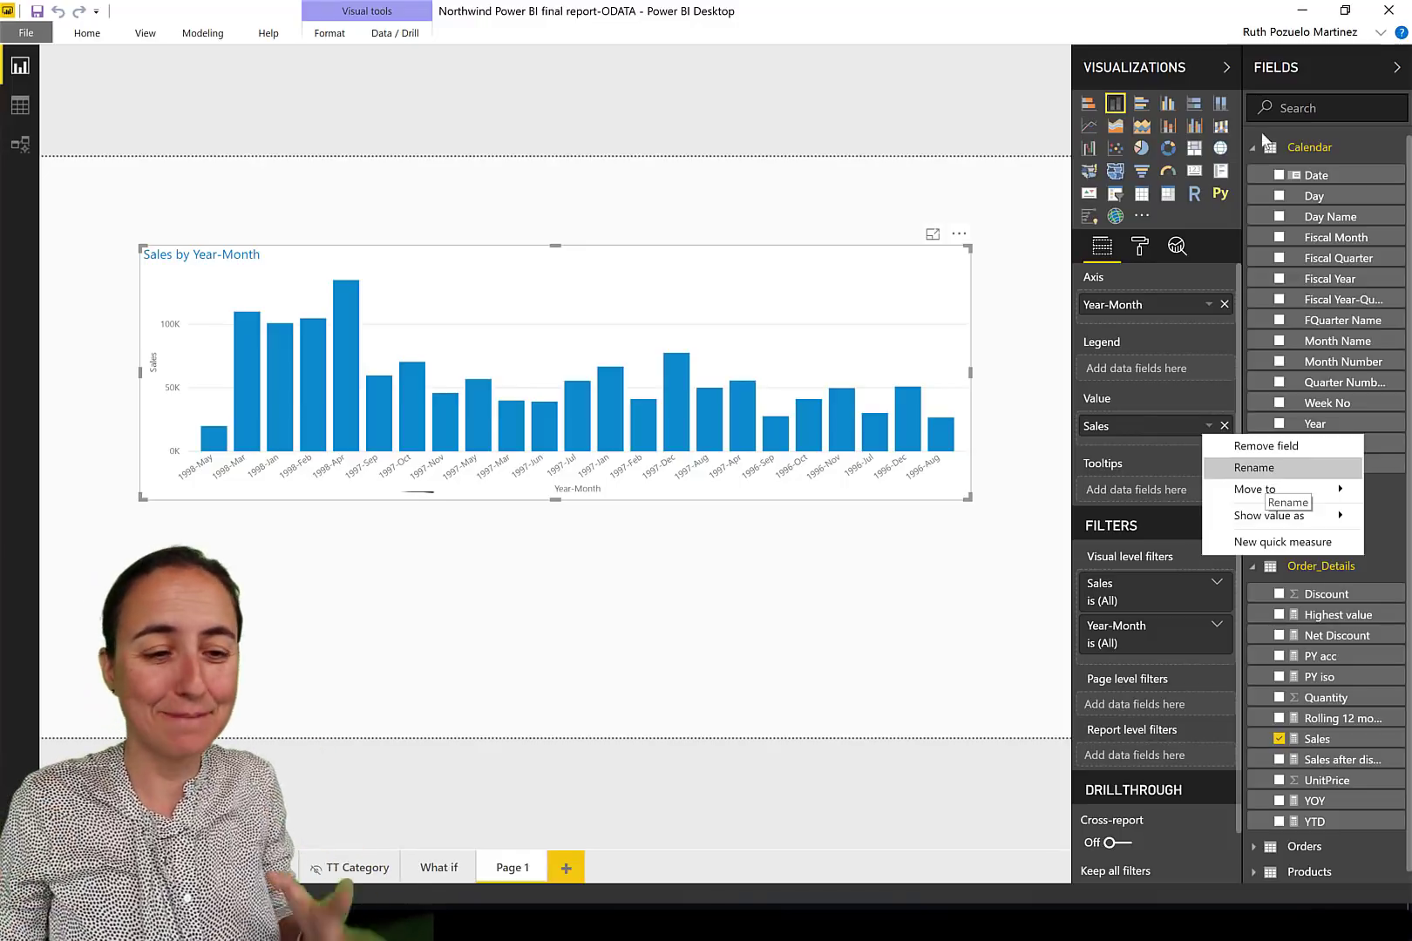
left_click(1139, 246)
left_click(1136, 419)
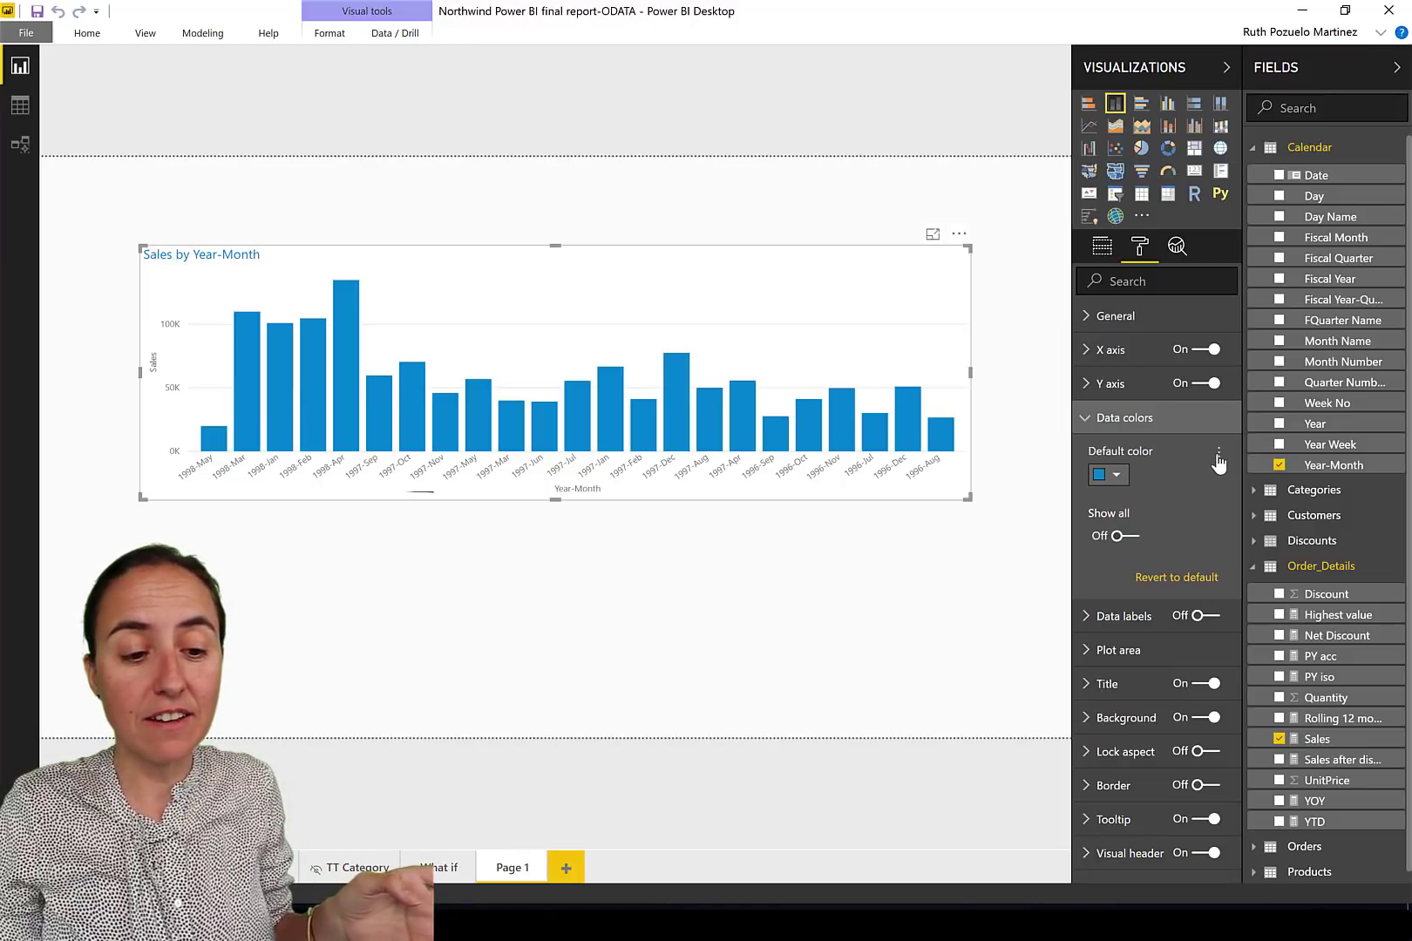
left_click(1219, 460)
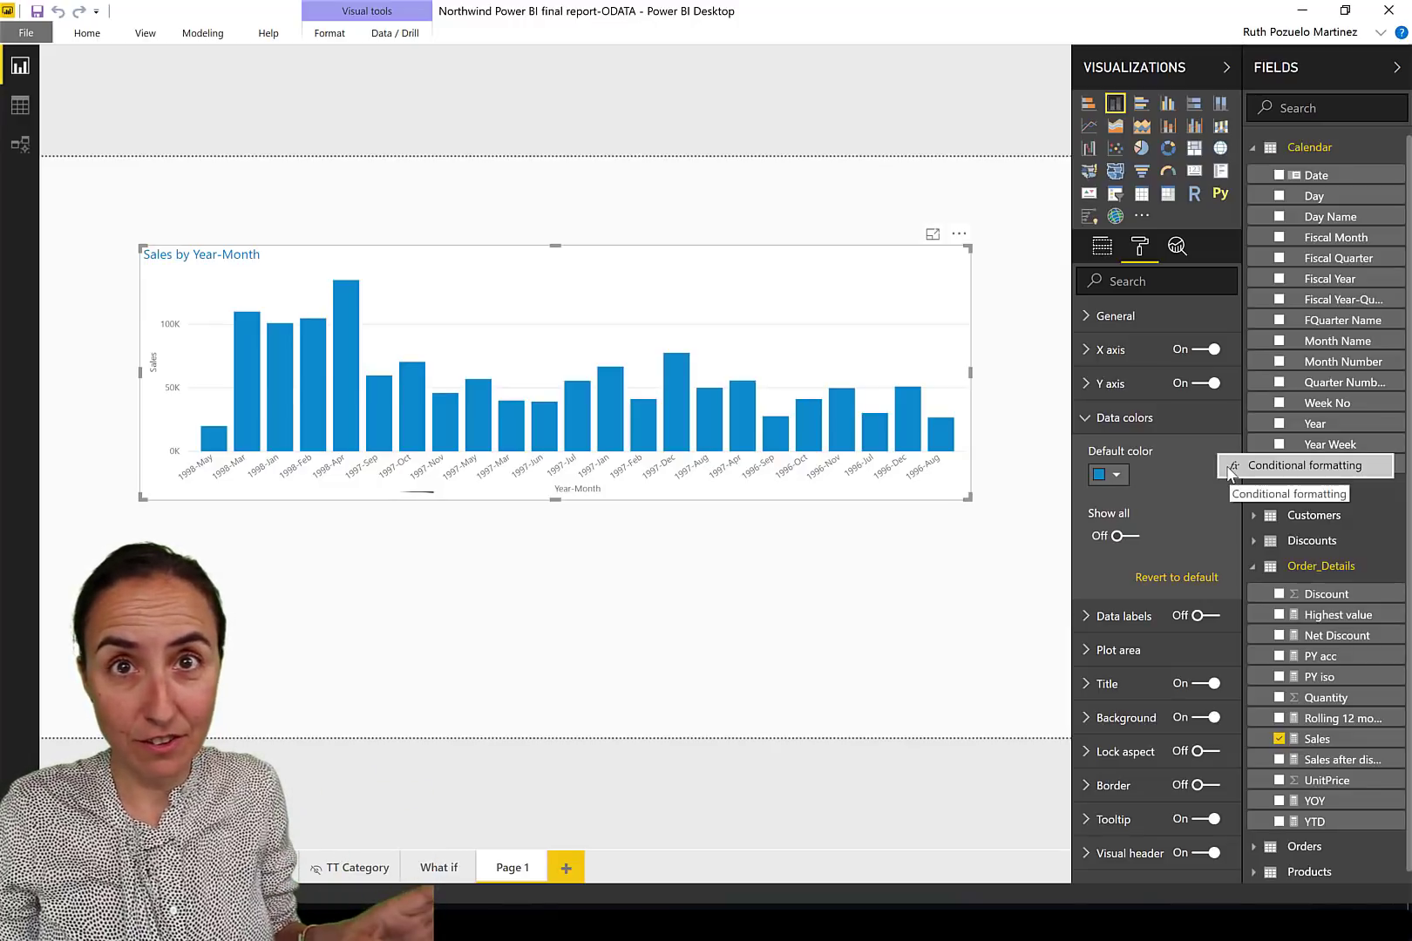
left_click(1229, 469)
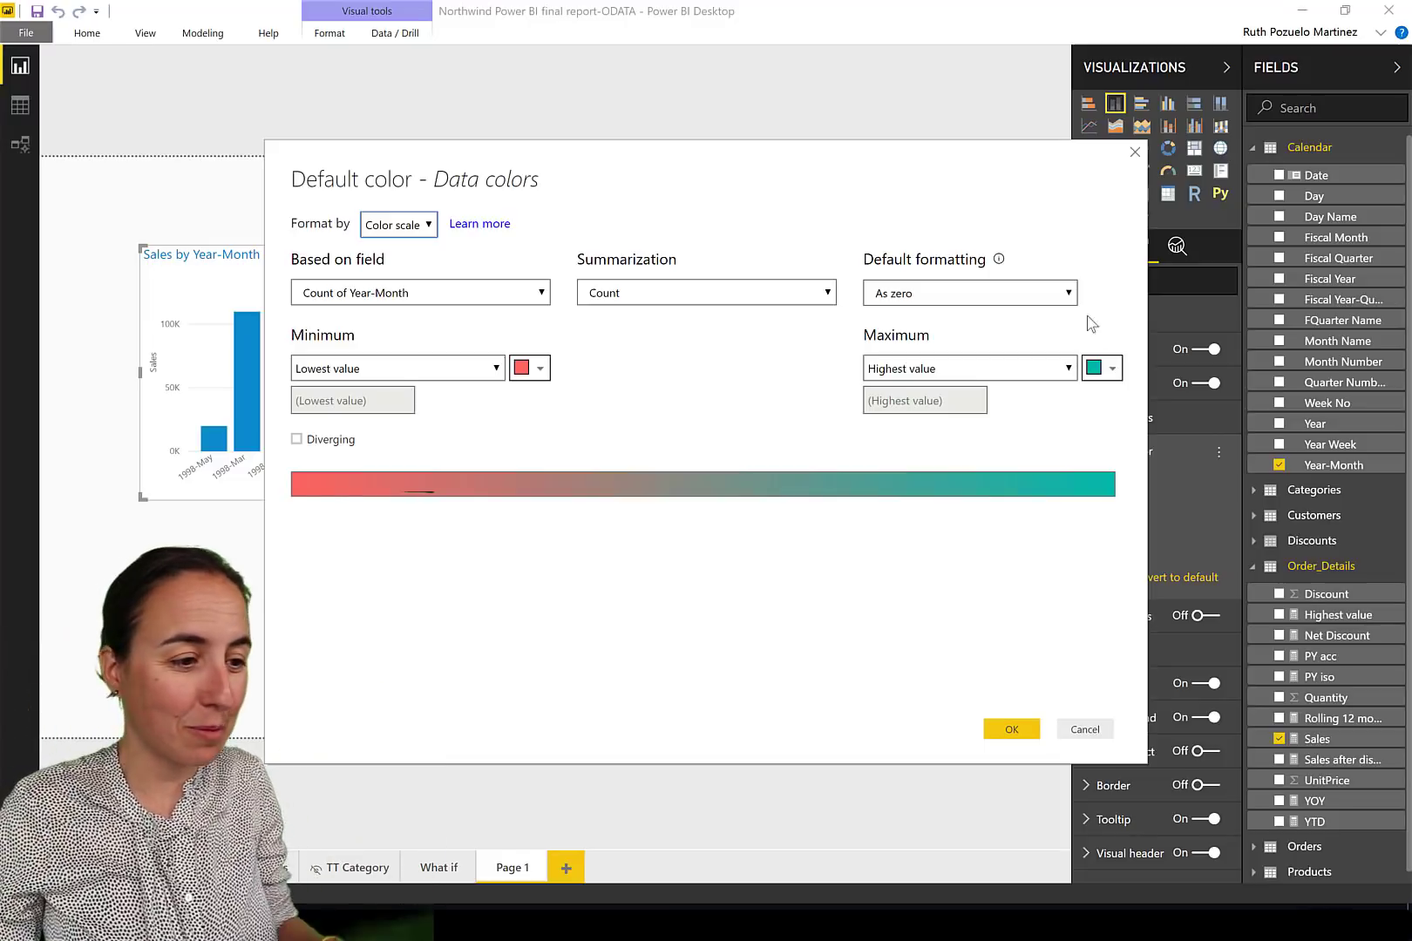
Colour the bars by Field value based on Order_Details > Highest value, turning 1998-Apr teal.
left_click(406, 226)
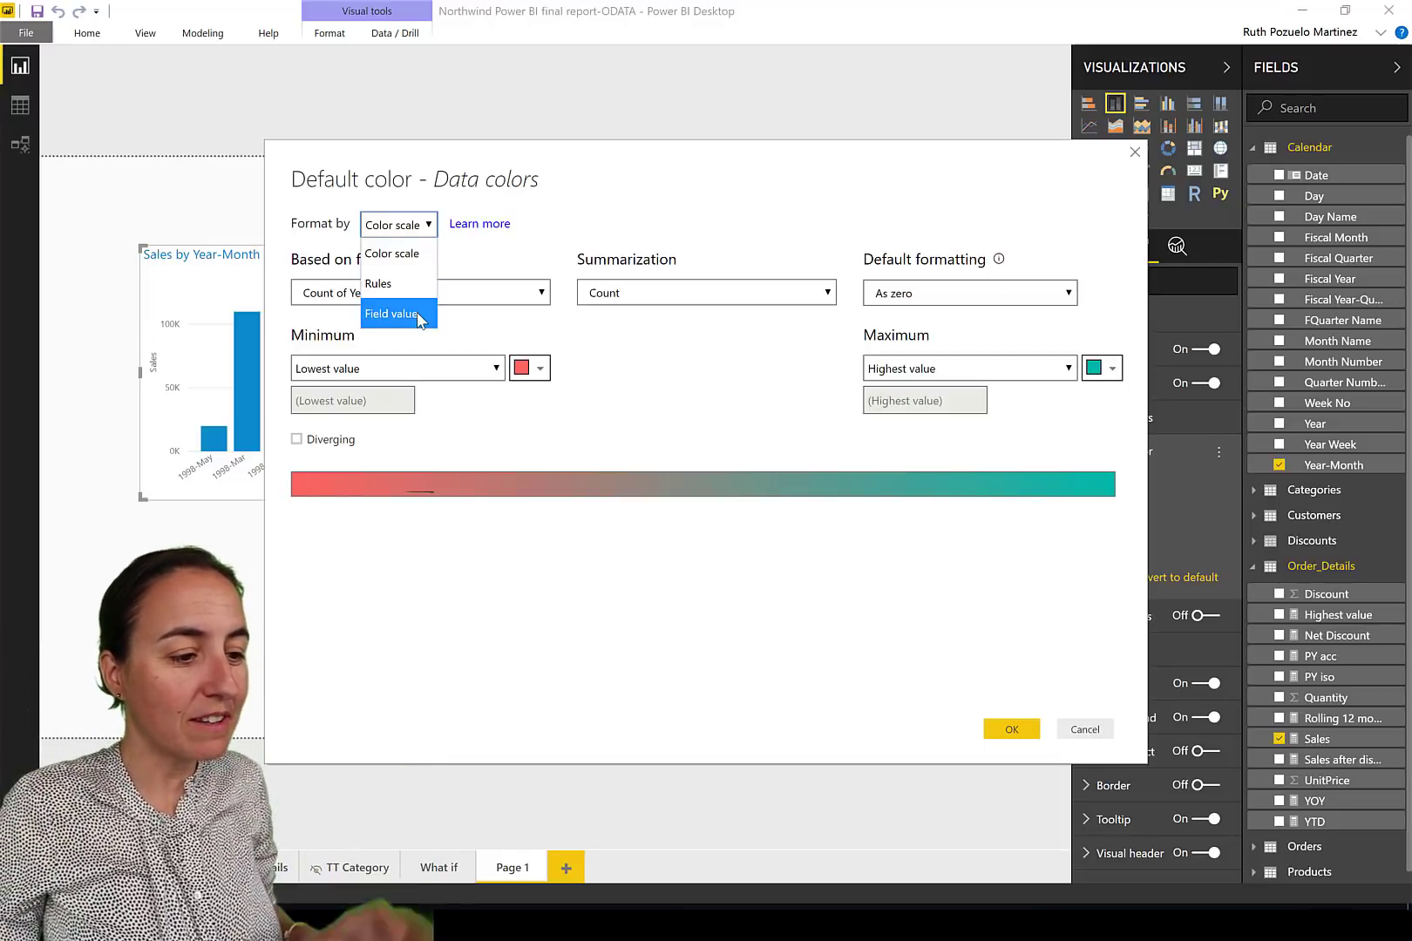
left_click(421, 319)
left_click(430, 301)
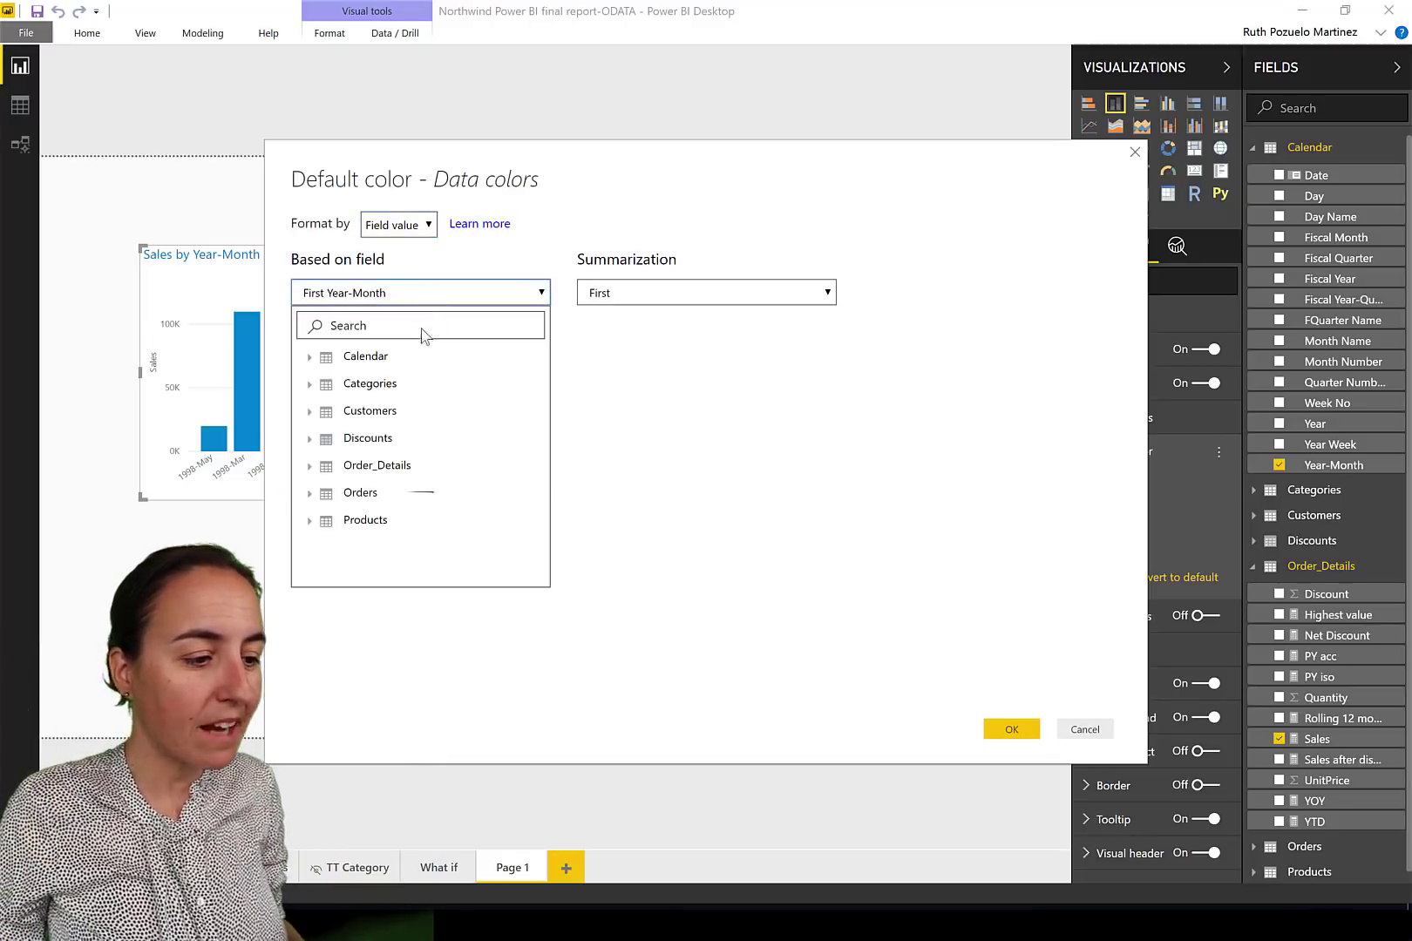
left_click(363, 467)
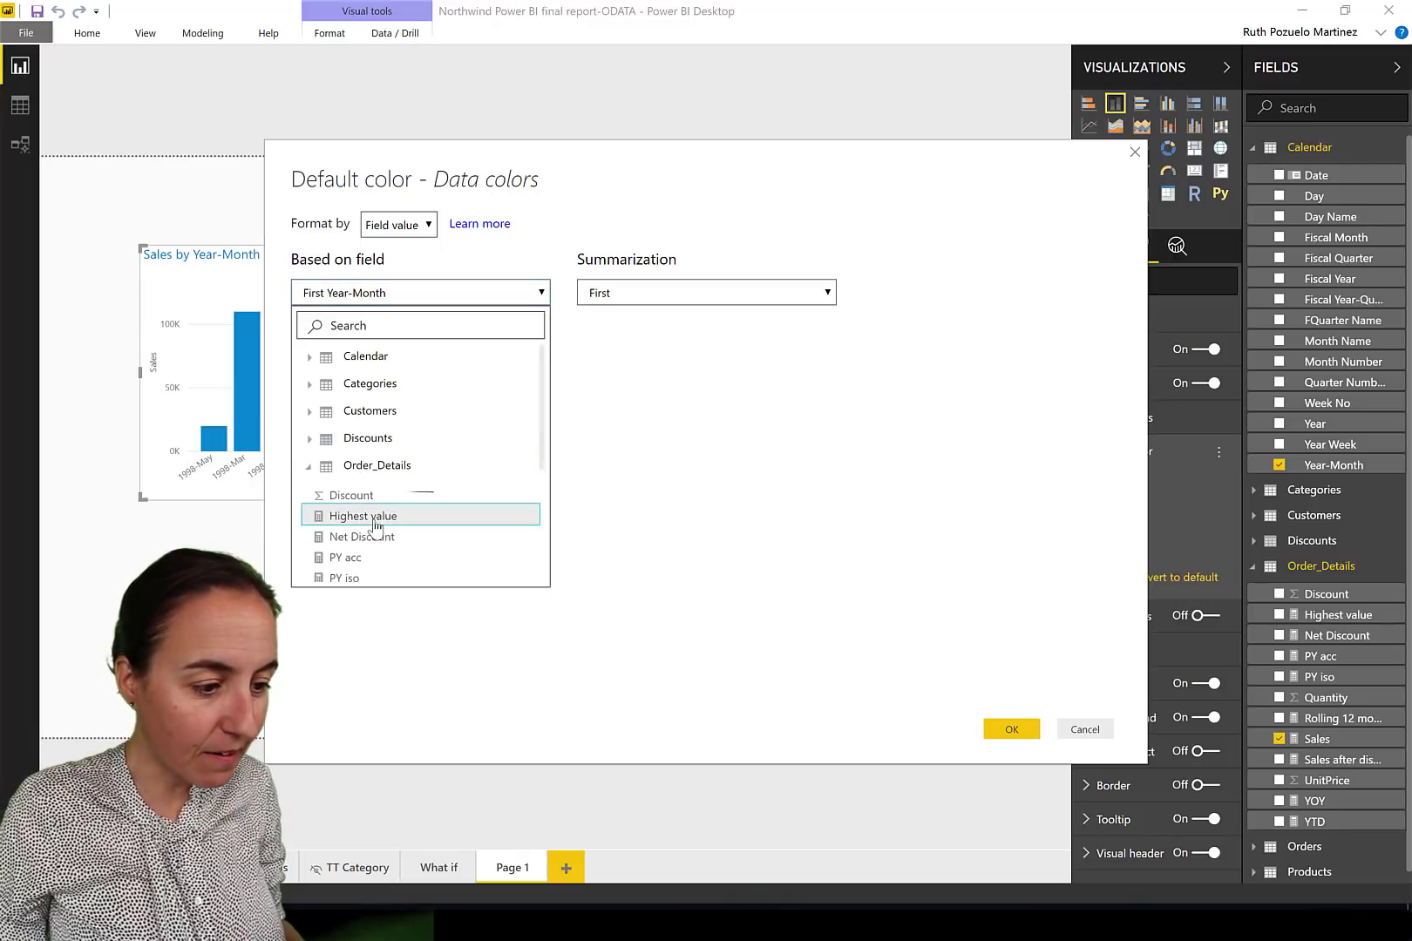
left_click(365, 517)
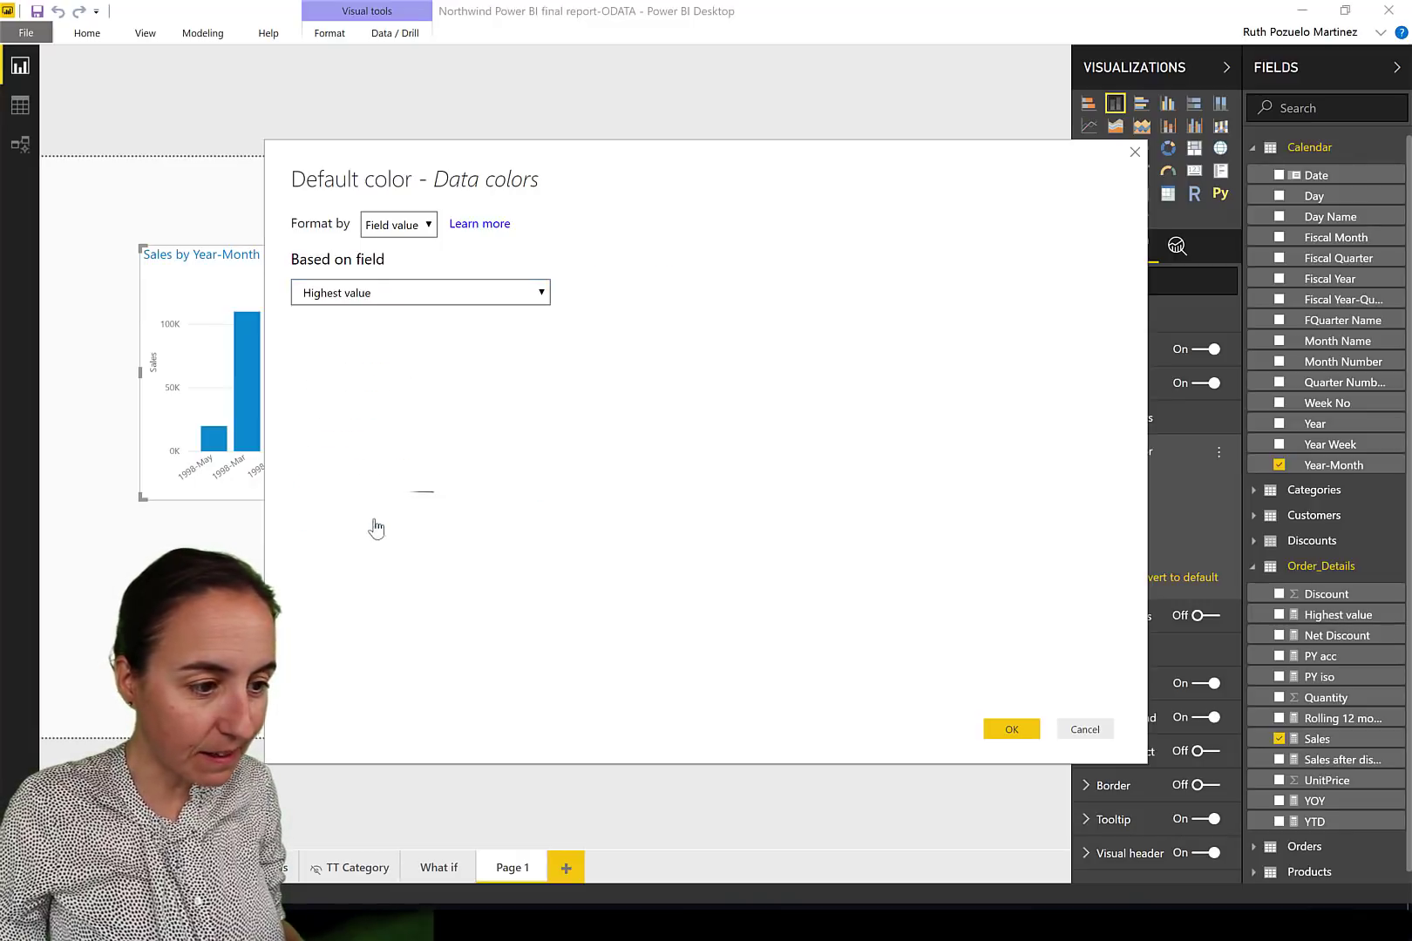
left_click(1011, 730)
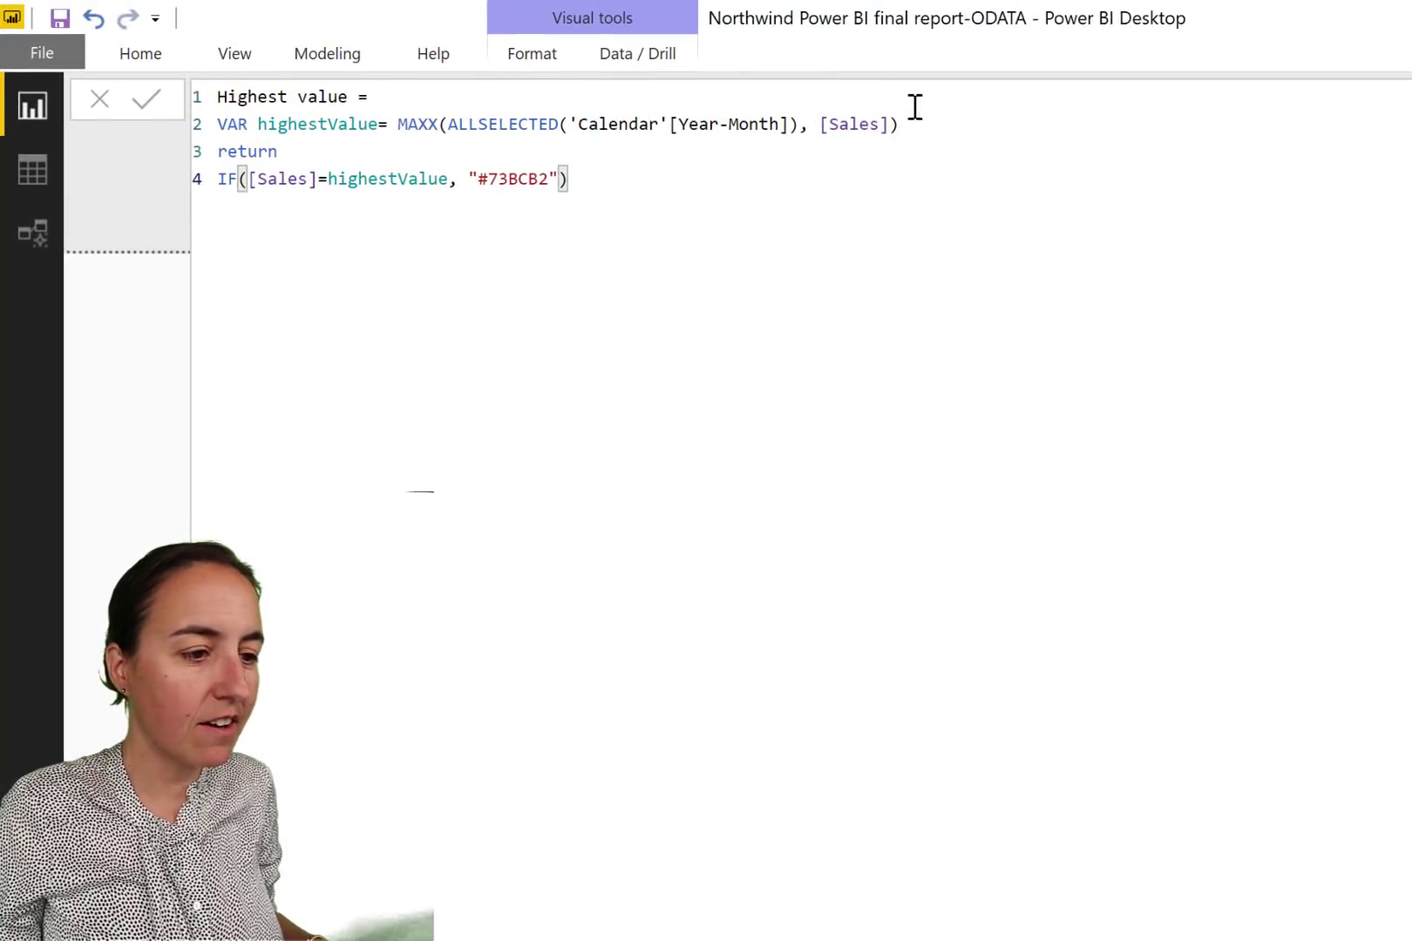
Duplicate the variable line as VAR lowestValue, using MINX instead of MAXX.
left_click(911, 113)
left_click_drag(910, 114, 449, 124)
left_click_drag(266, 114, 195, 117)
key("ctrl+c")
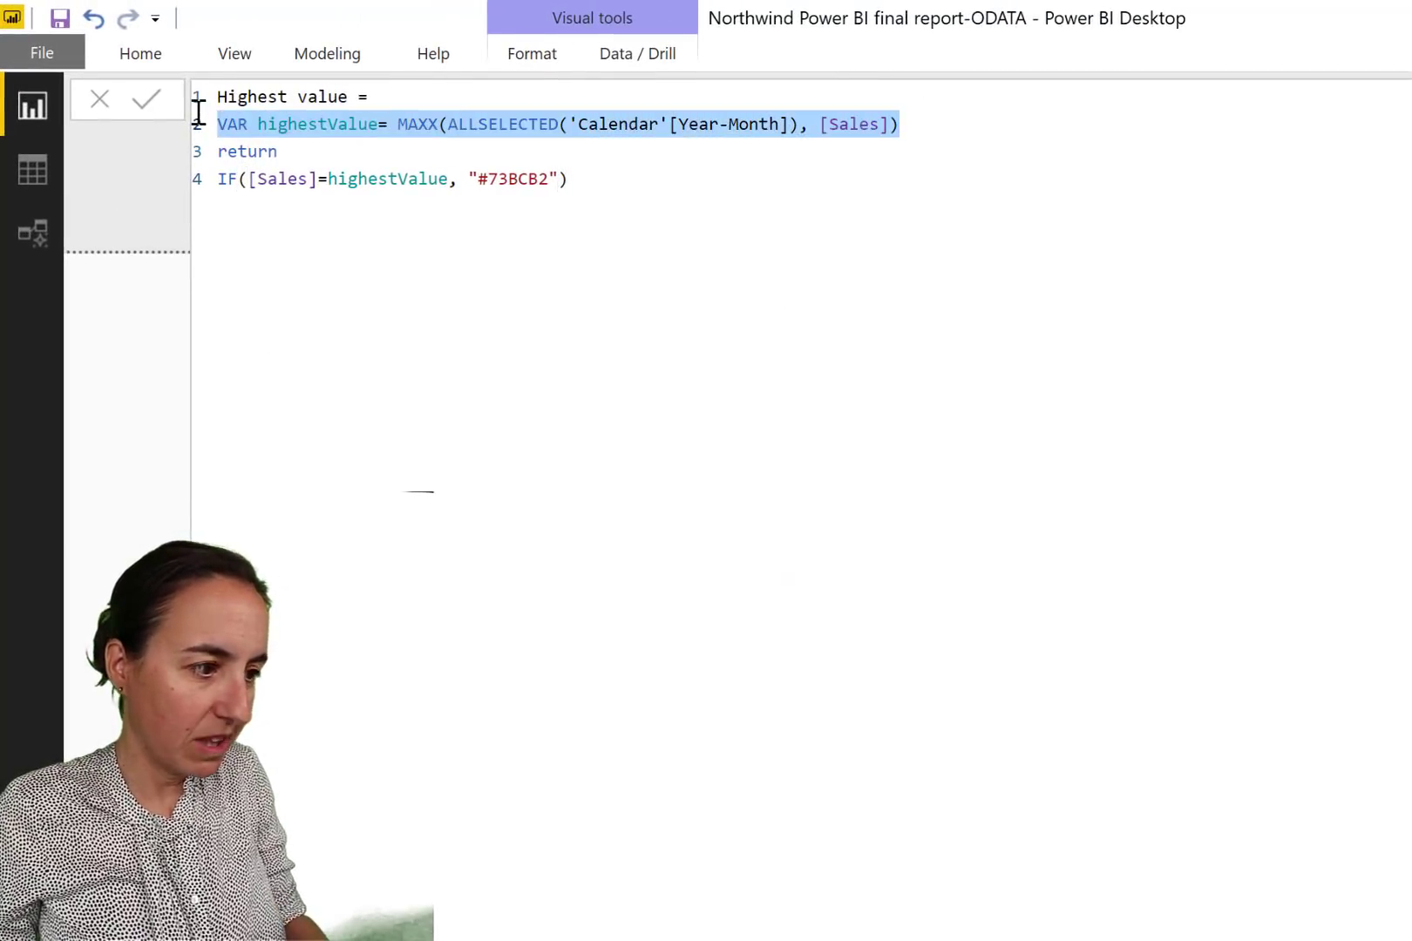
left_click(937, 128)
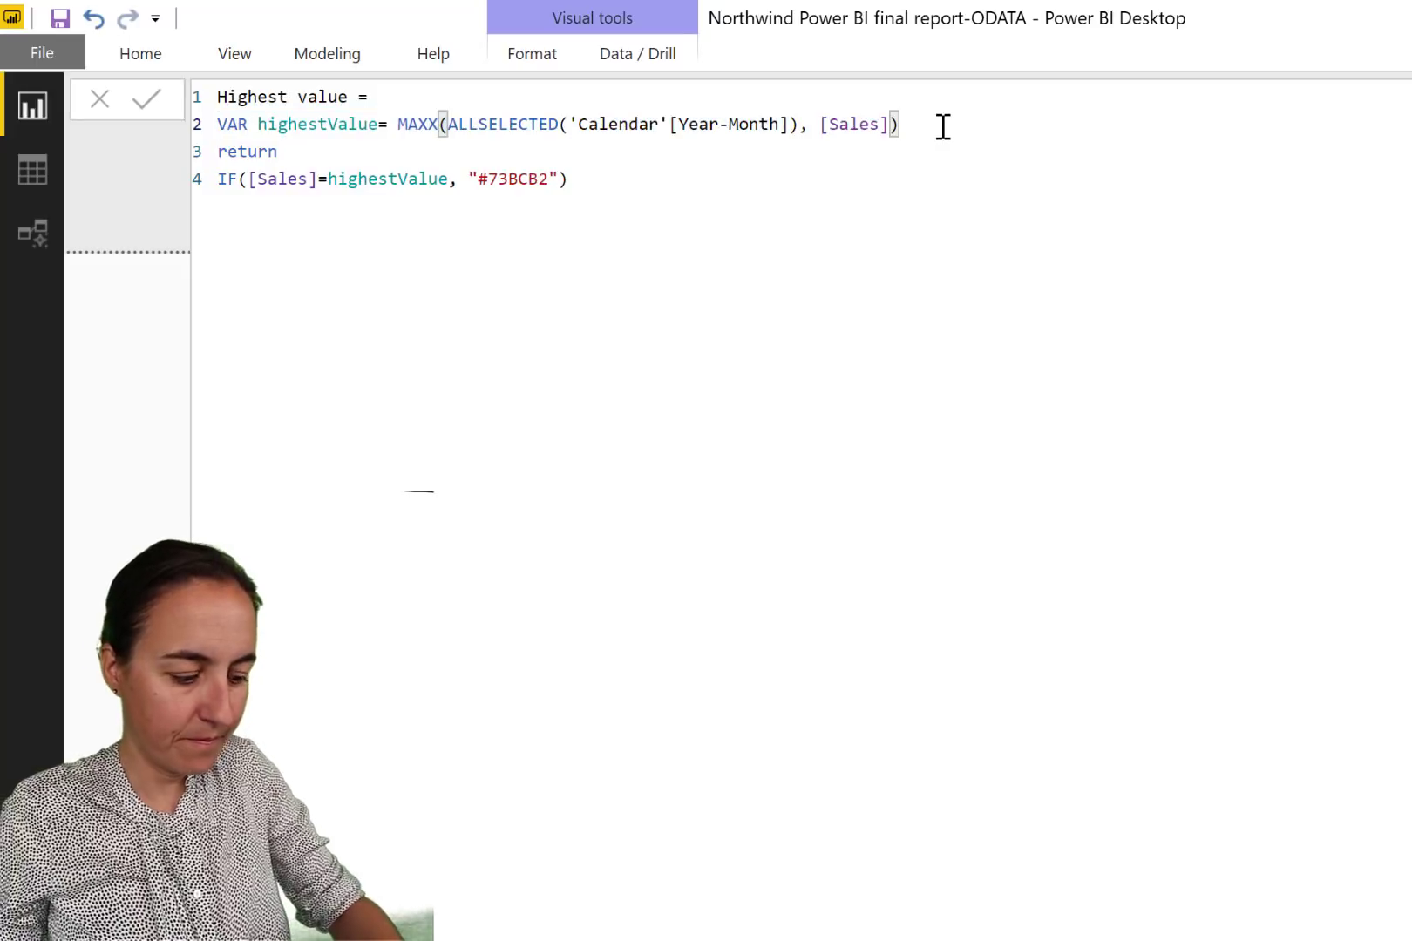
key("Return")
key("ctrl+v")
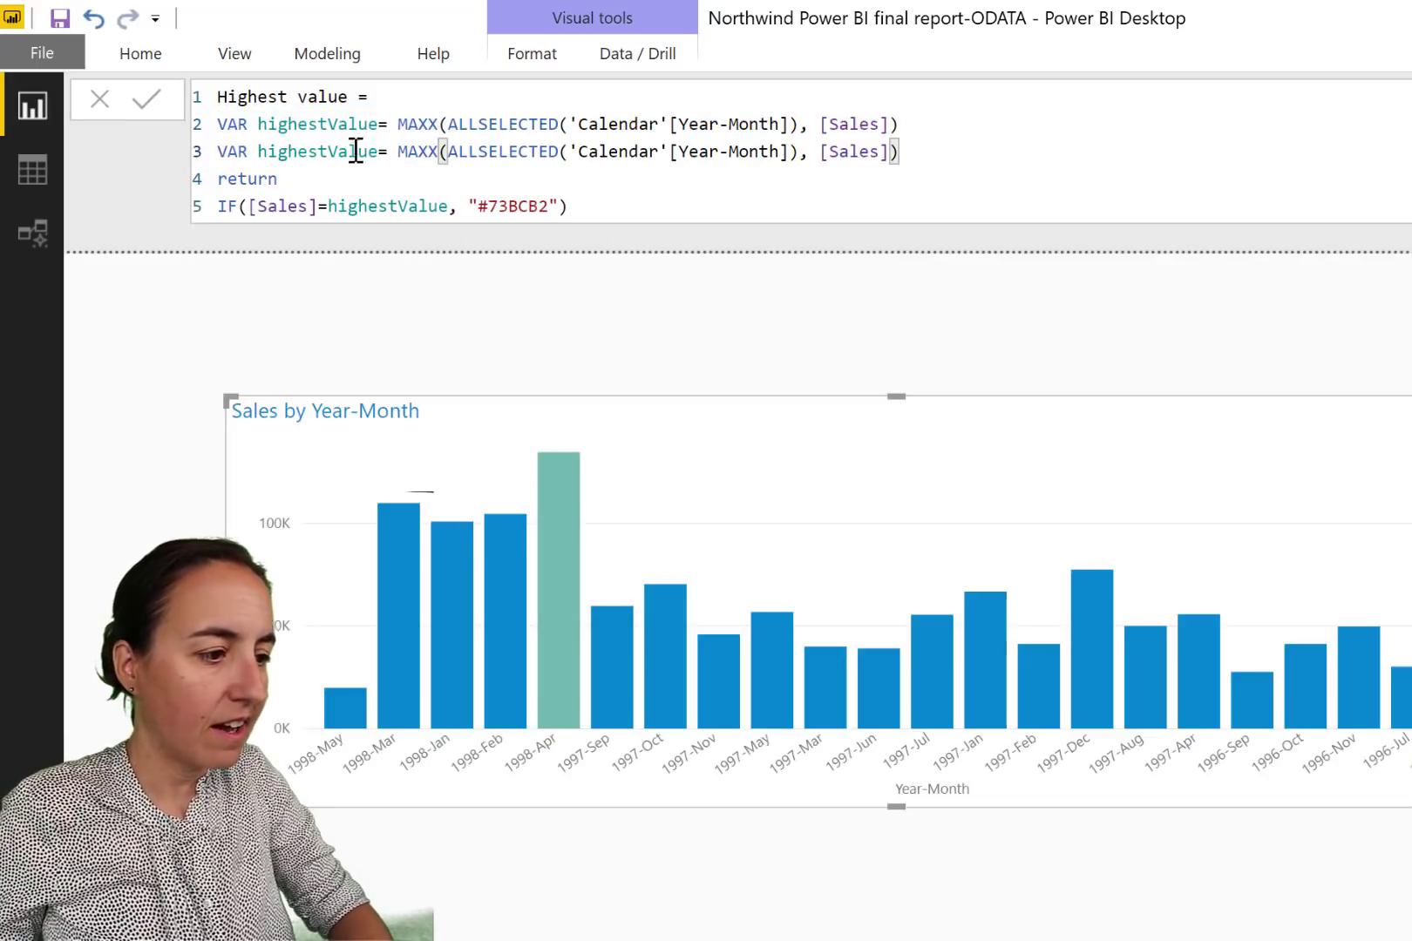
left_click_drag(312, 151, 259, 150)
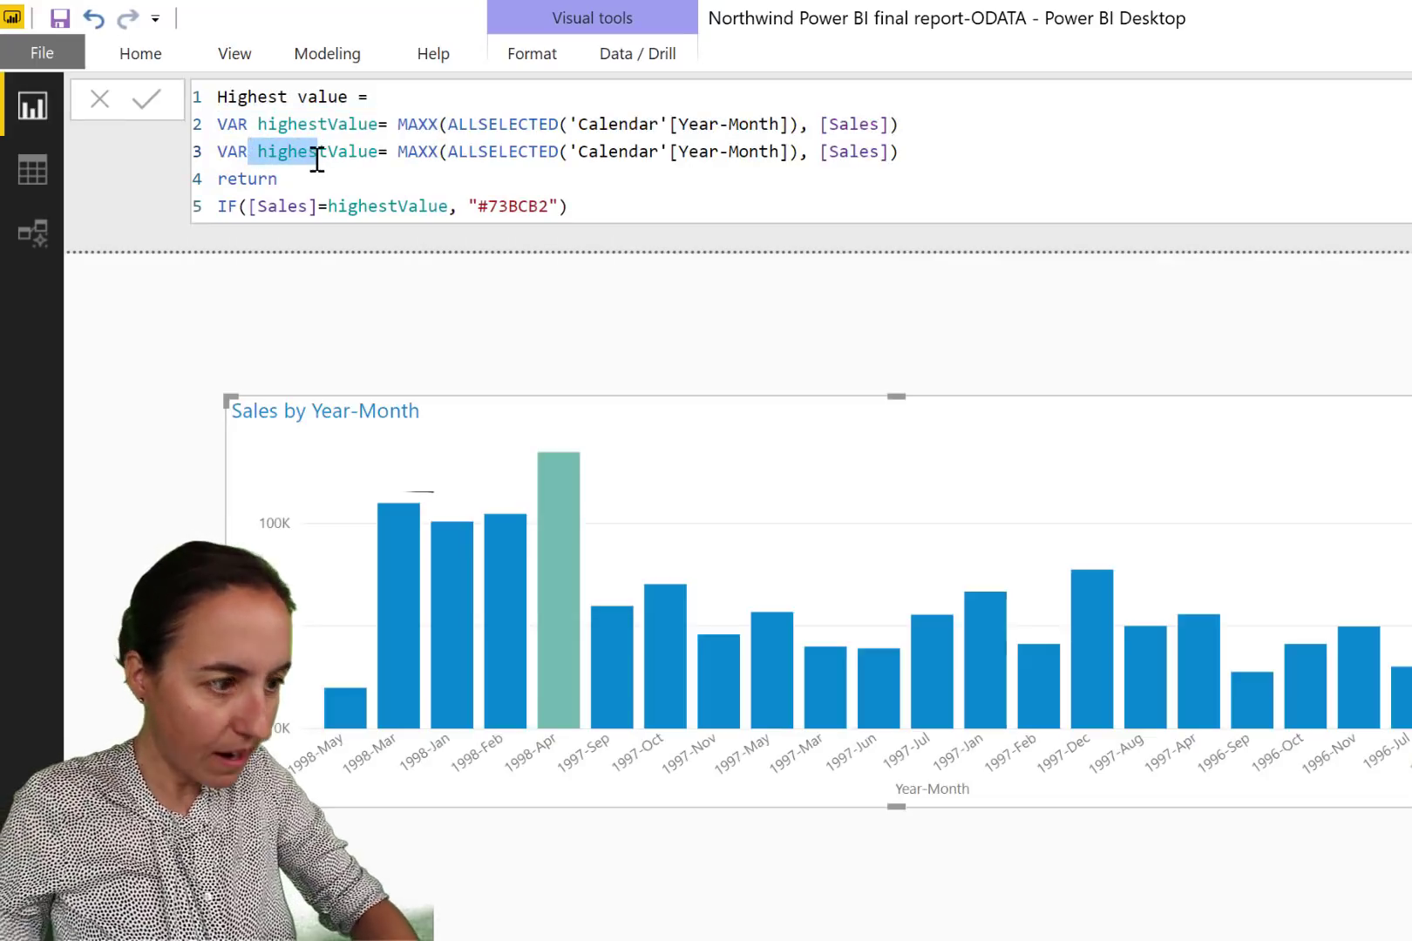
key("BackSpace")
type("lower")
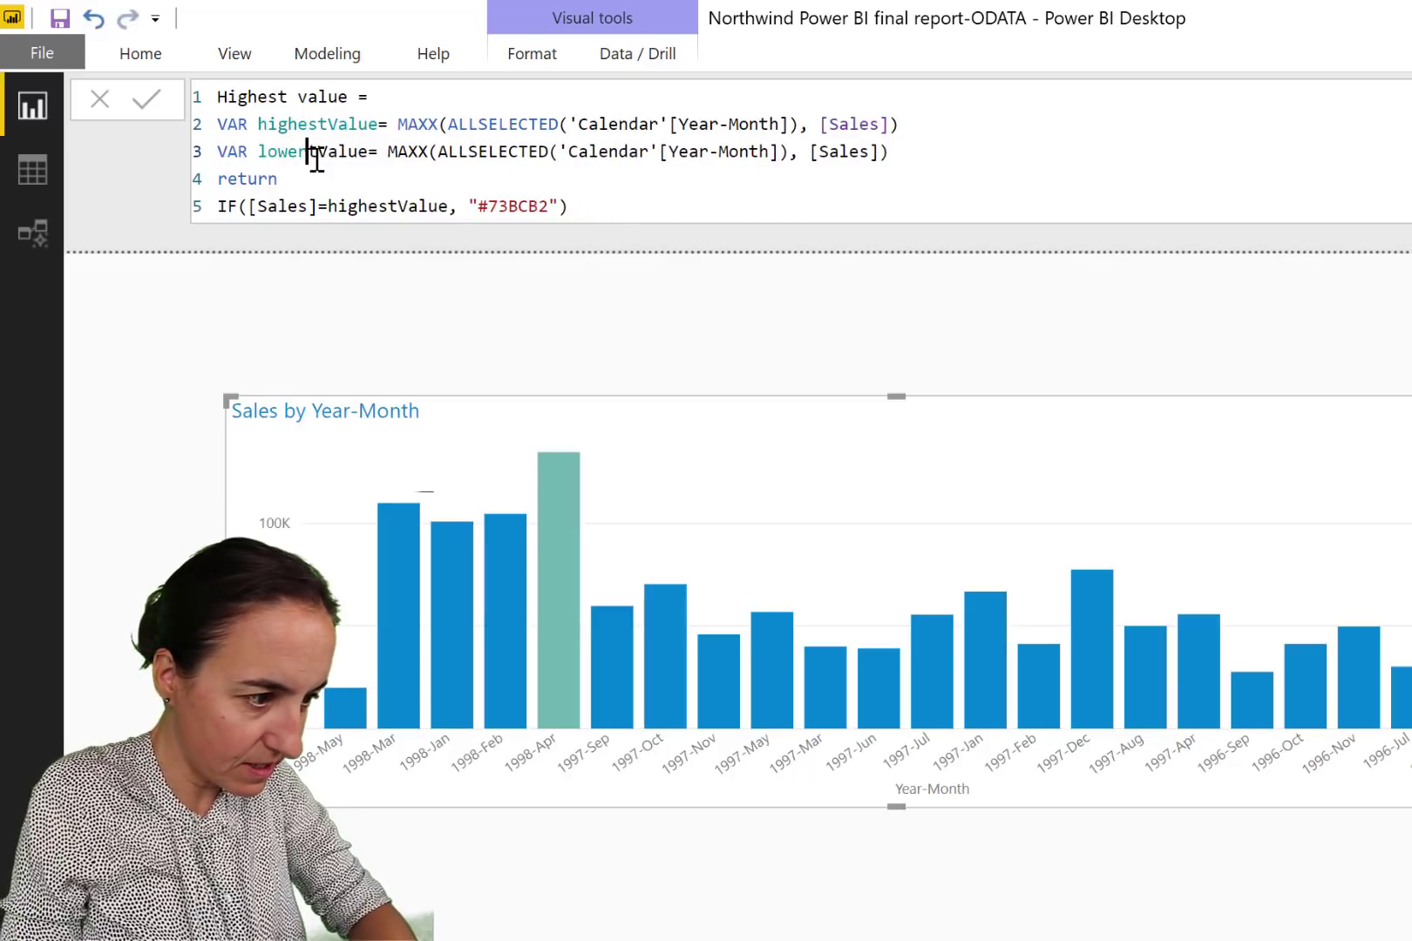
key("BackSpace")
type("s")
key("Right")
left_click(421, 151)
key("BackSpace")
key("BackSpace")
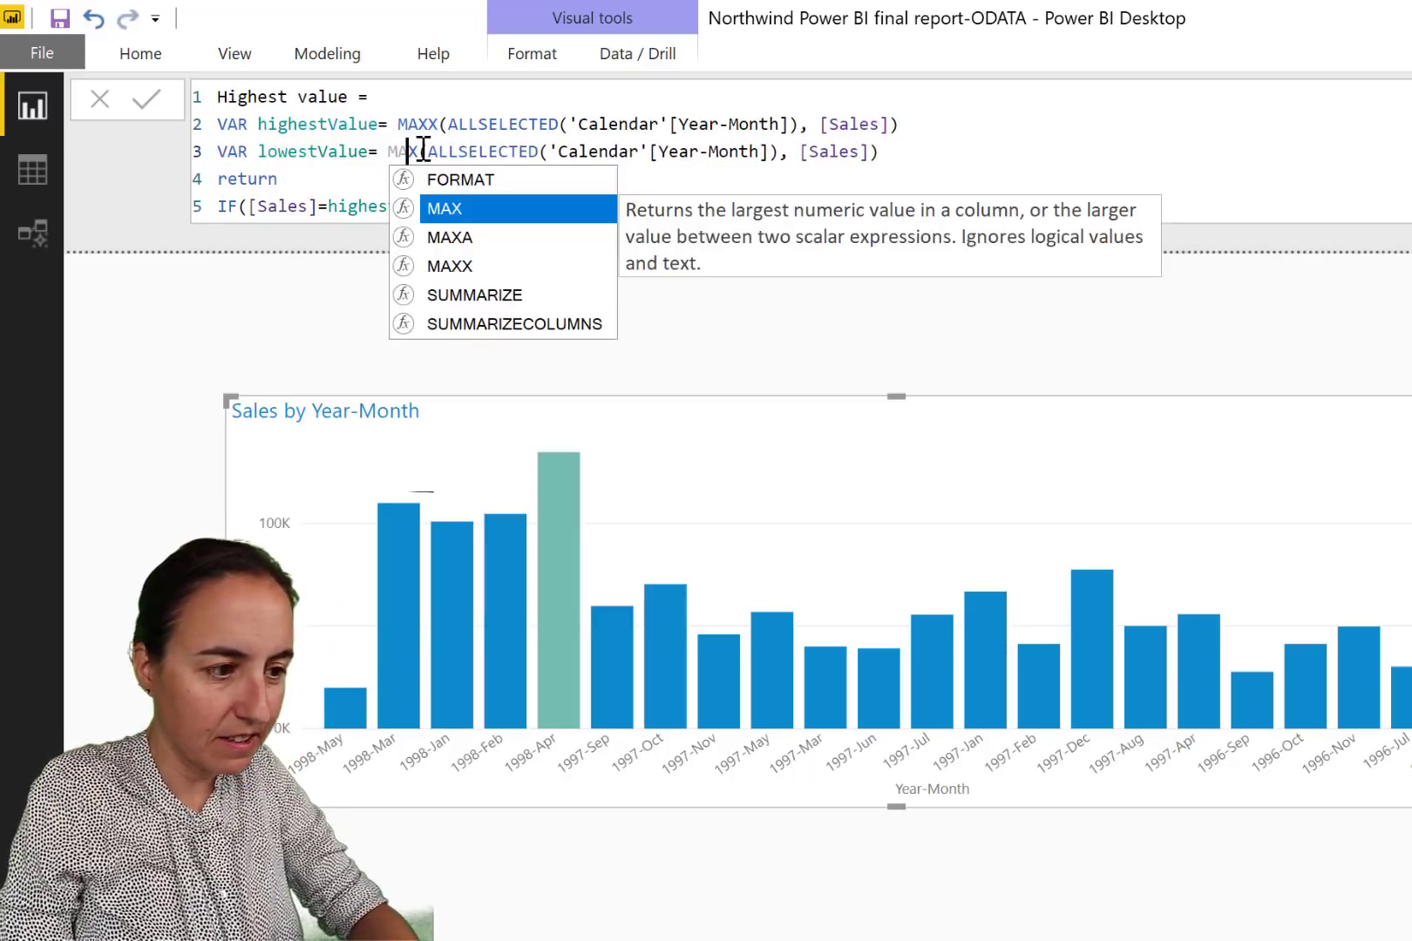
type("IN")
key("Right")
Nest IF([Sales]=lowestValue, …) as the false branch of the return IF.
left_click(321, 182)
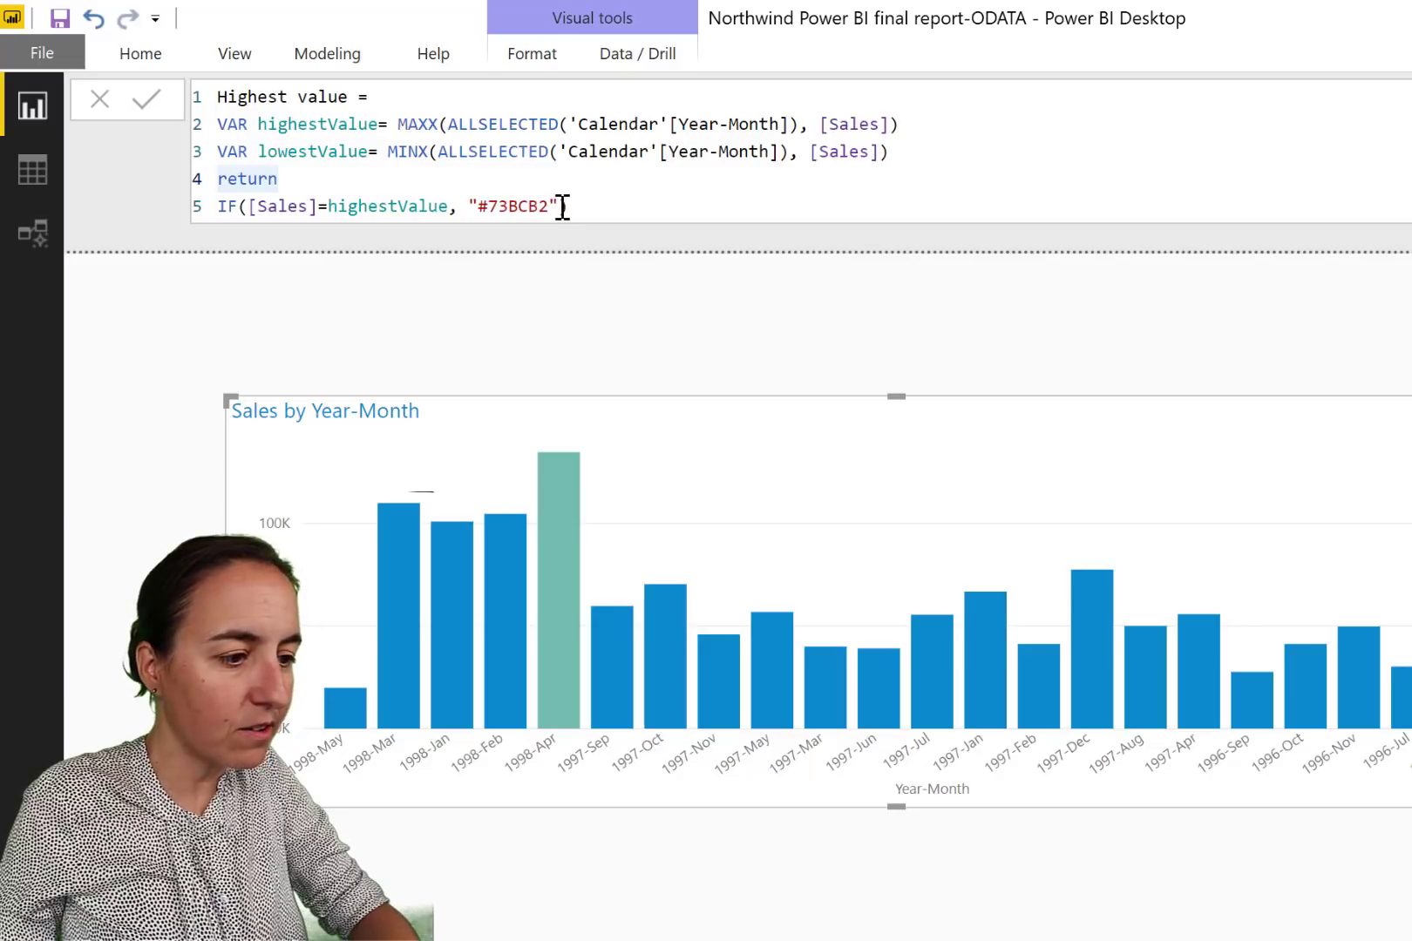
left_click(557, 207)
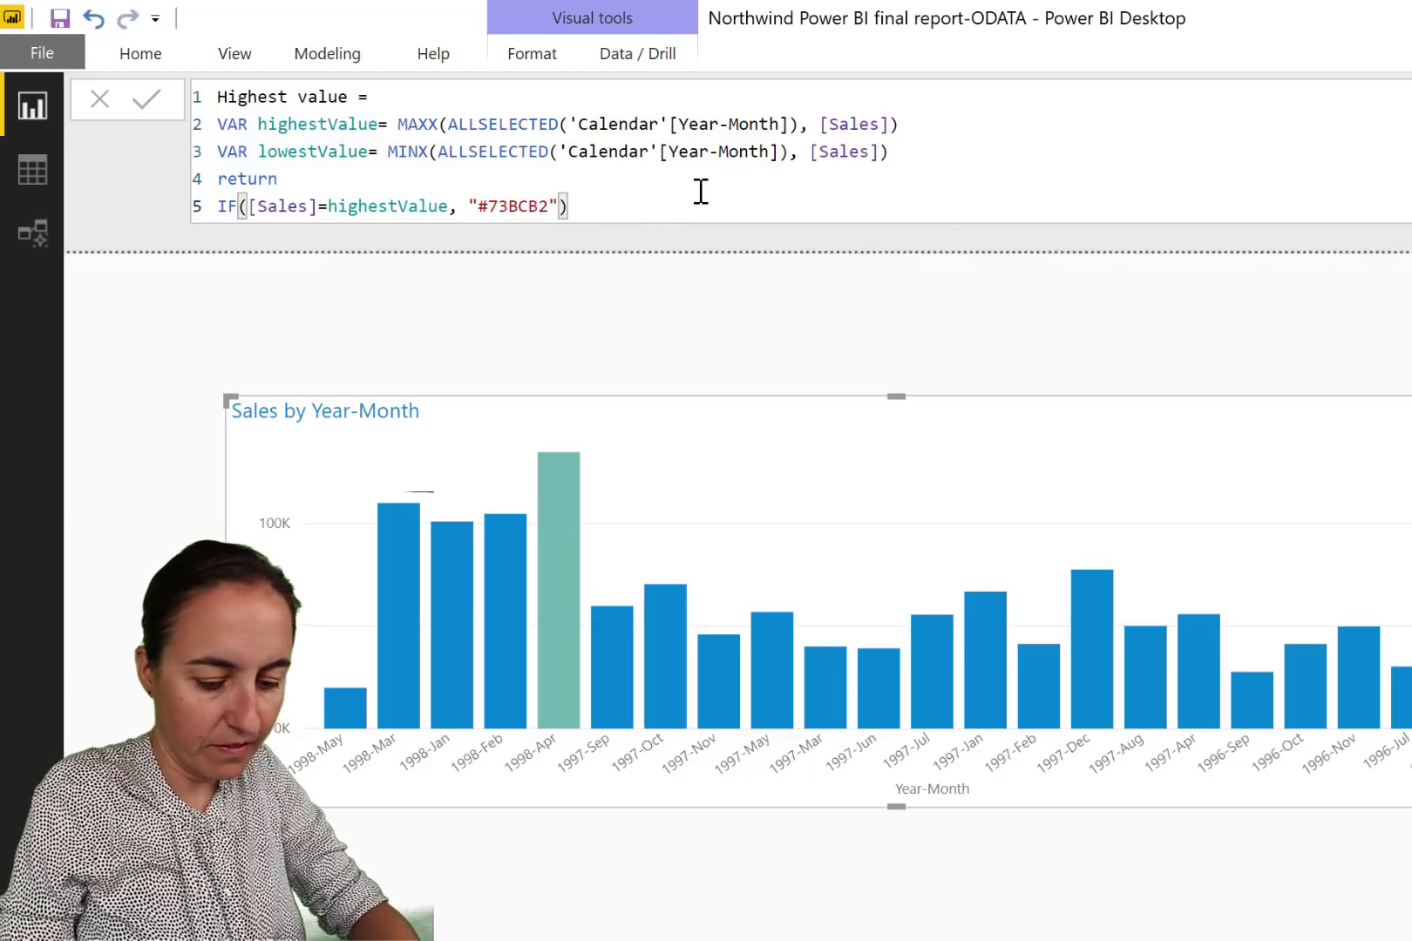
type(",")
key("Return")
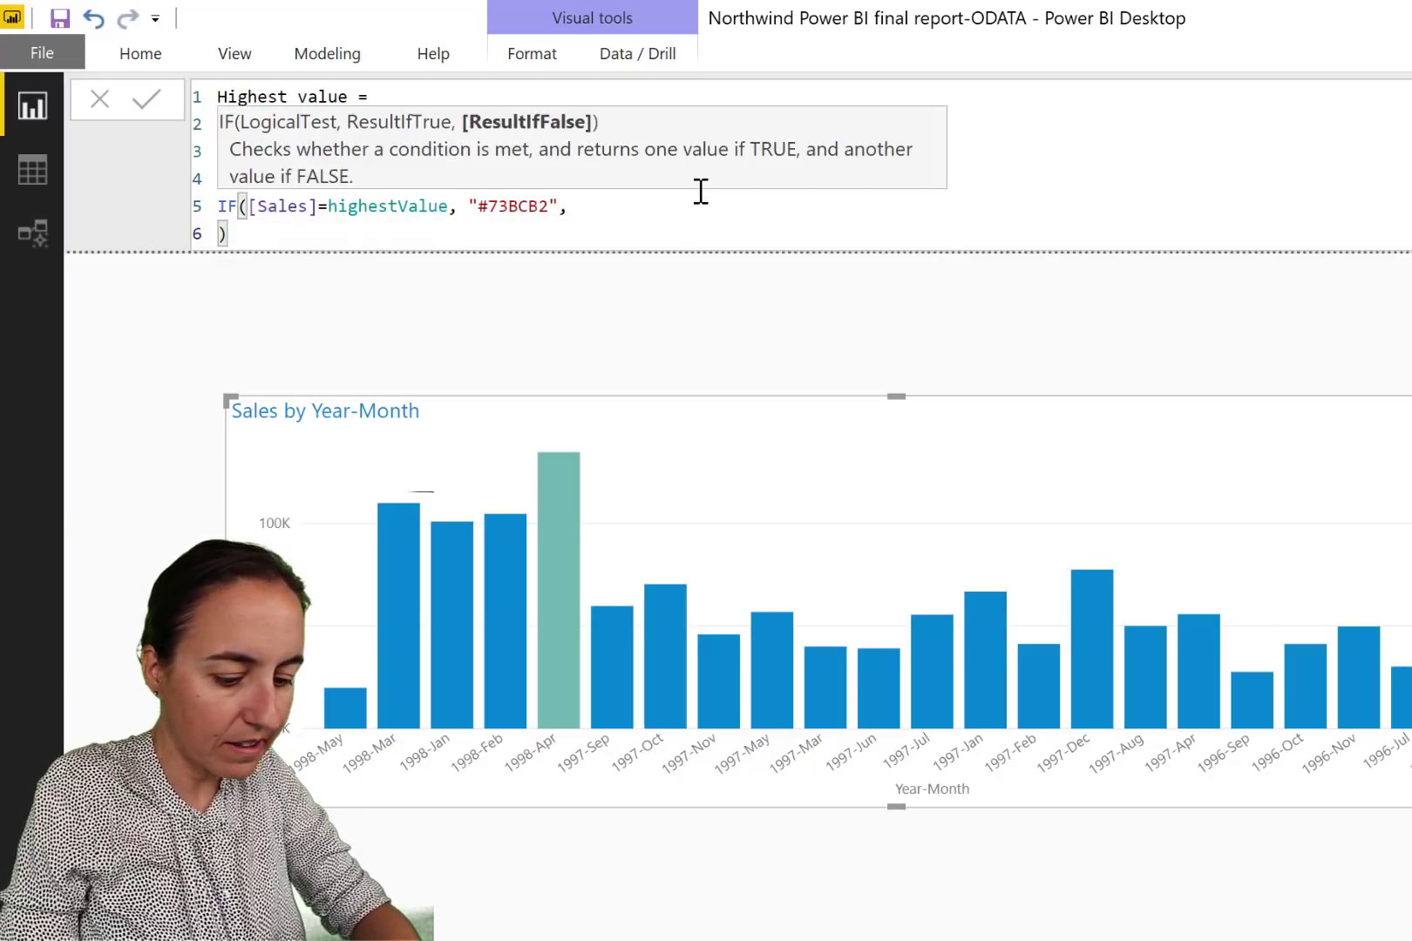
type("IF(")
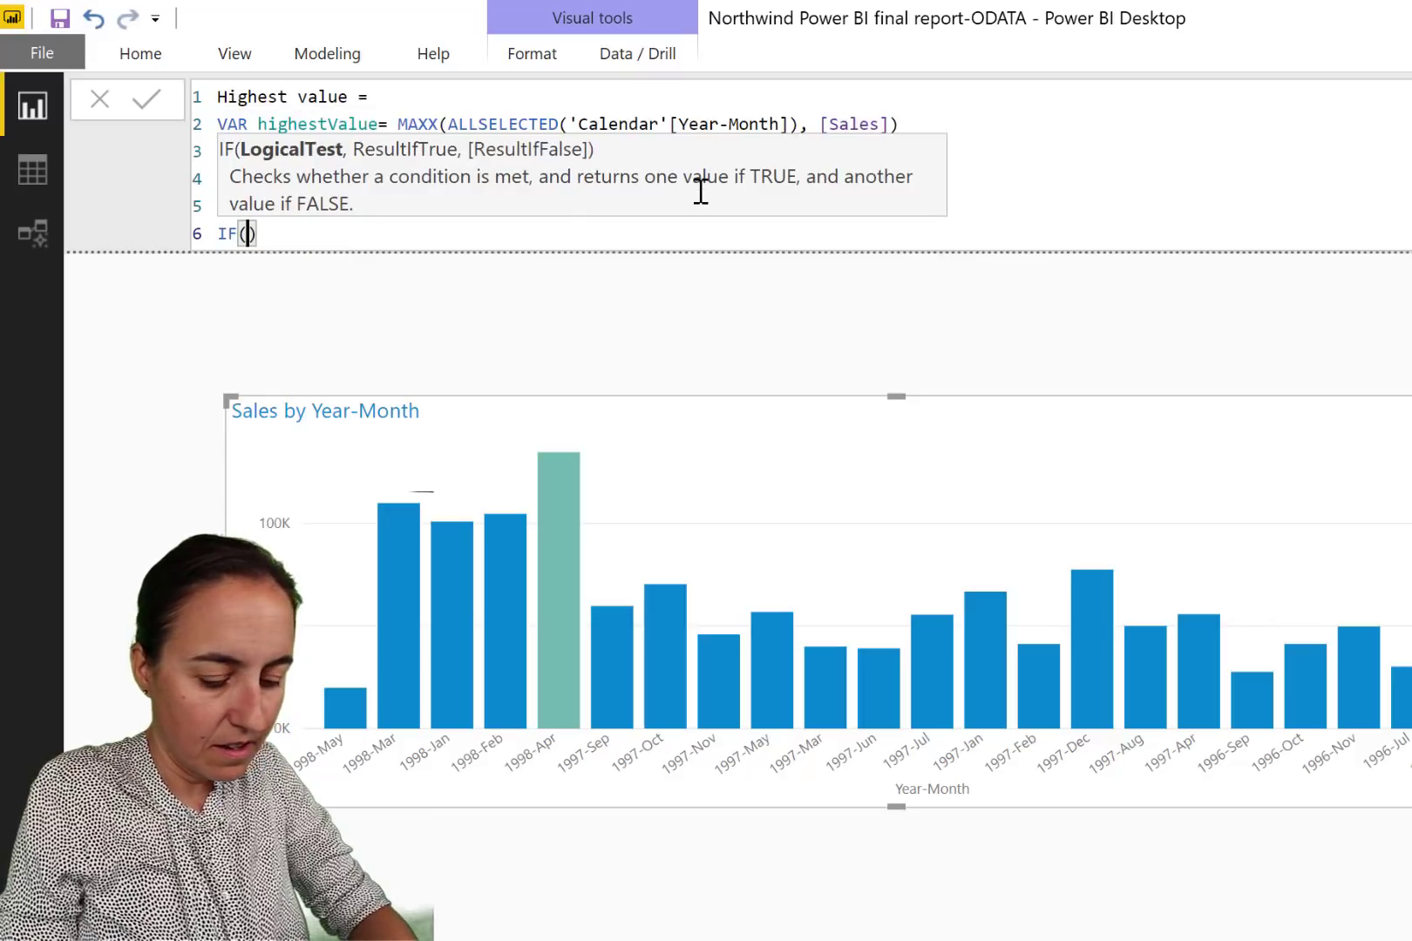
type("lower")
key("BackSpace")
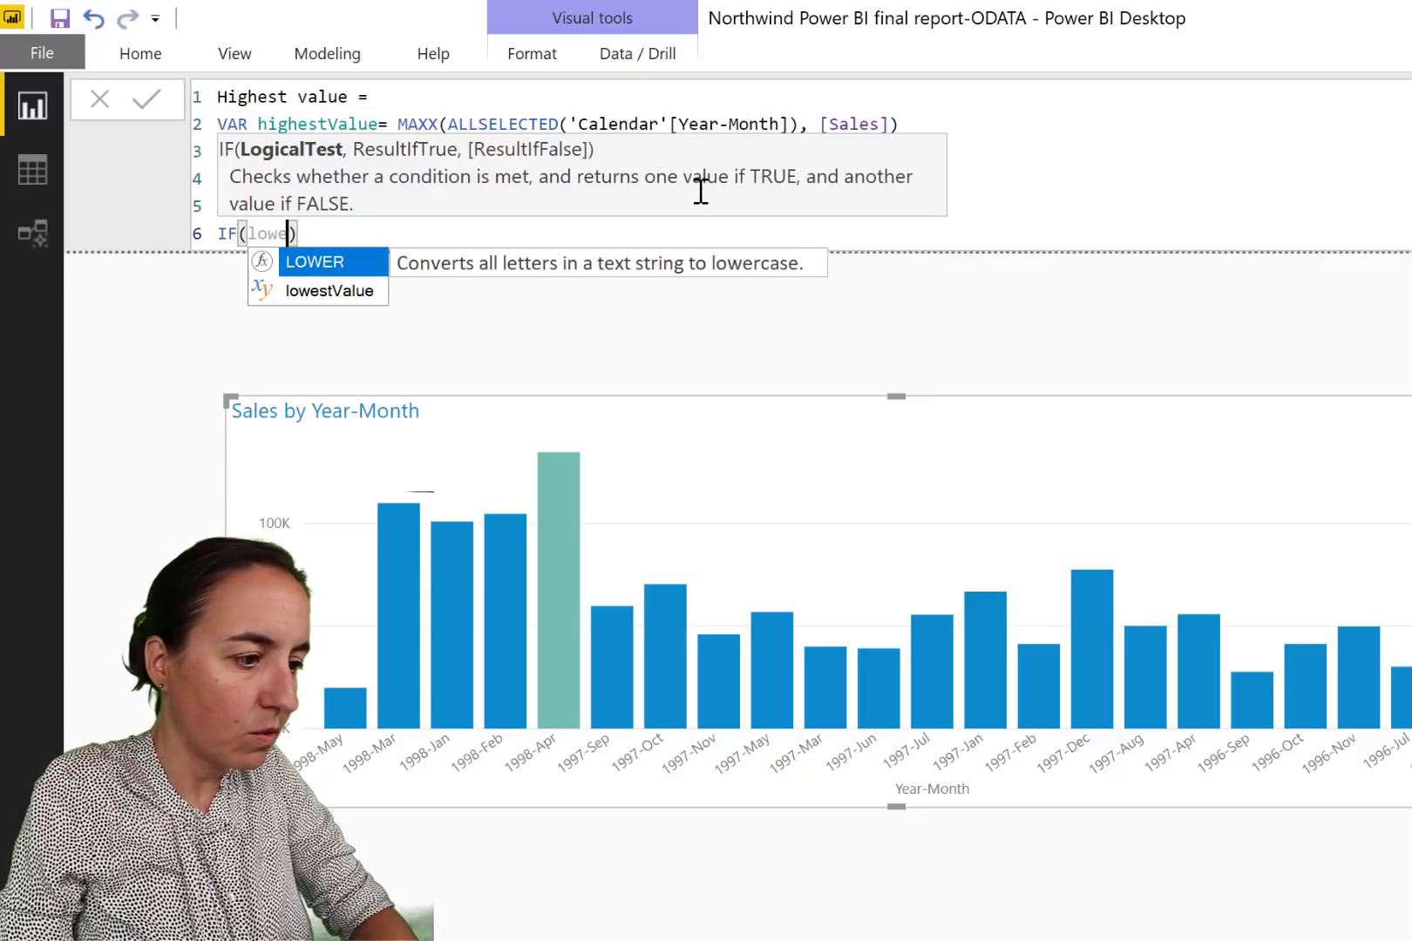
key("Down")
key("Tab")
type("=")
key("BackSpace")
key("BackSpace")
key("BackSpace")
key("BackSpace")
key("BackSpace")
key("BackSpace")
key("BackSpace")
key("BackSpace")
key("BackSpace")
key("BackSpace")
key("BackSpace")
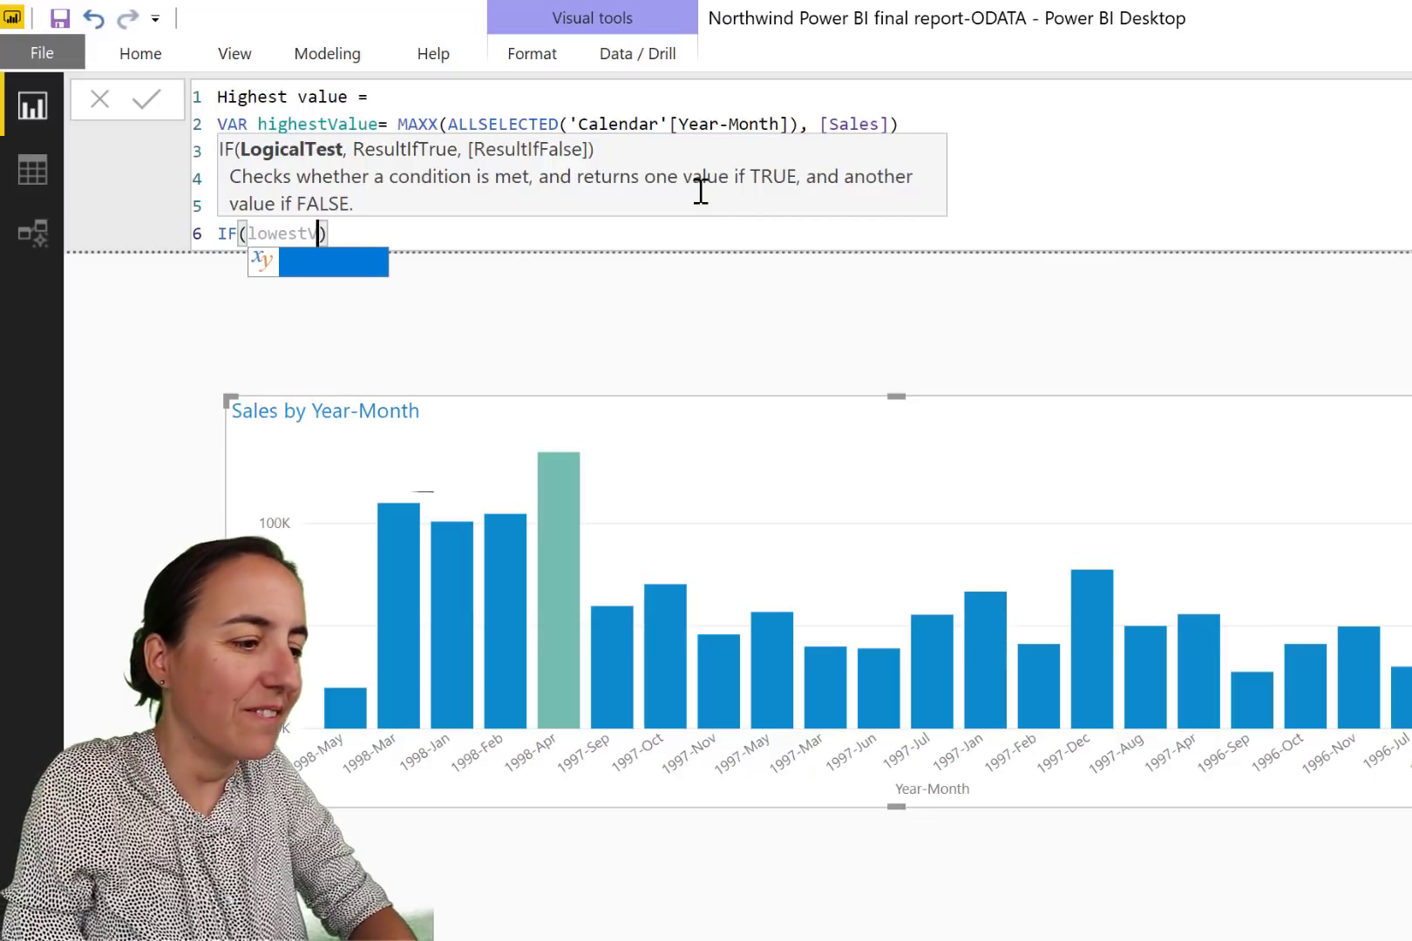
key("BackSpace")
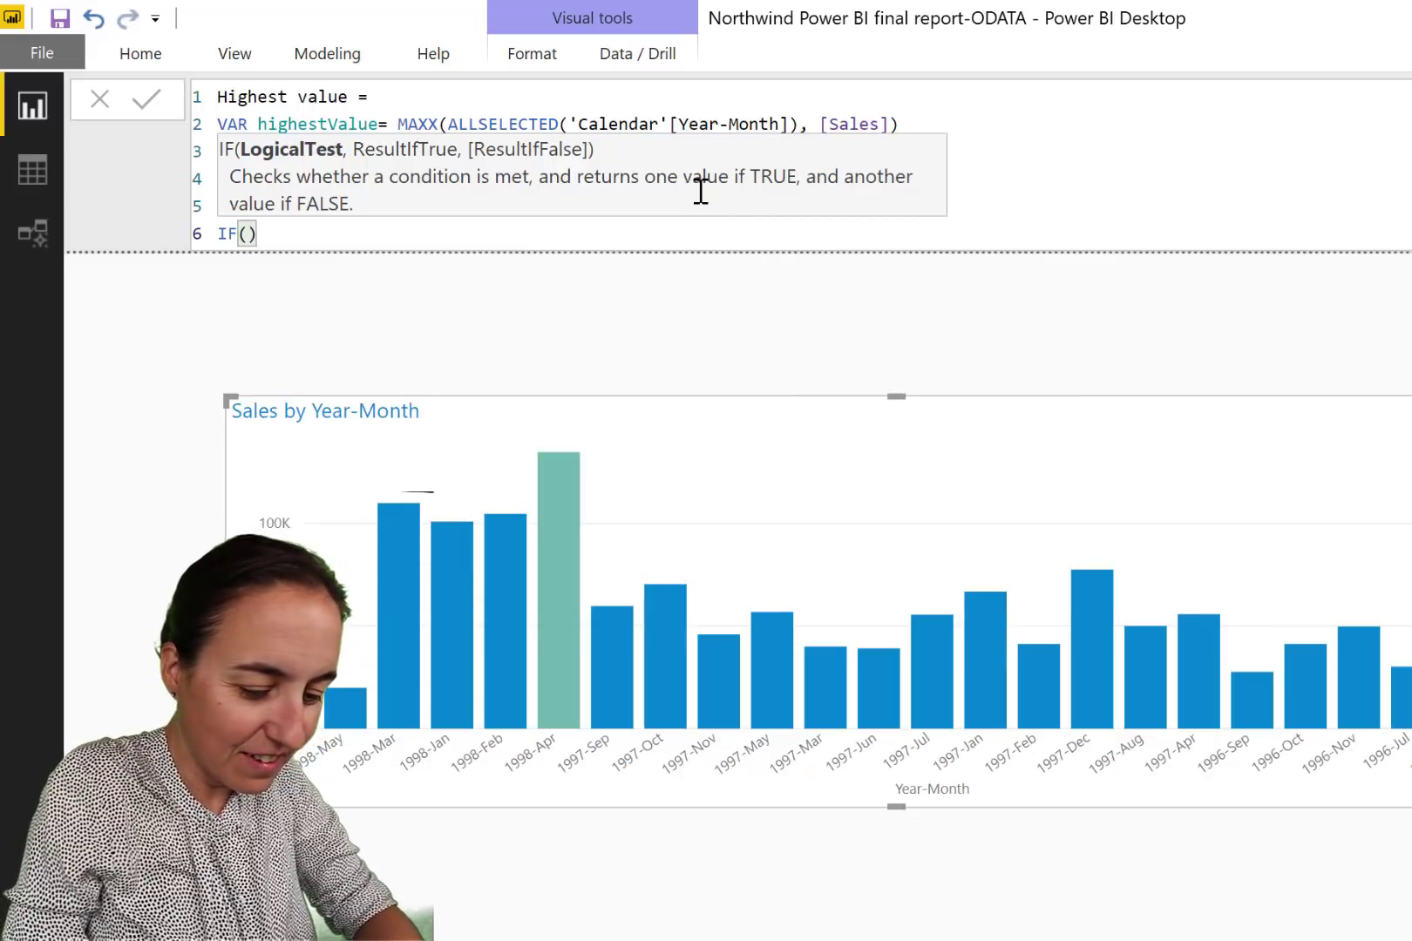
type("[sa")
key("Tab")
type("=lo")
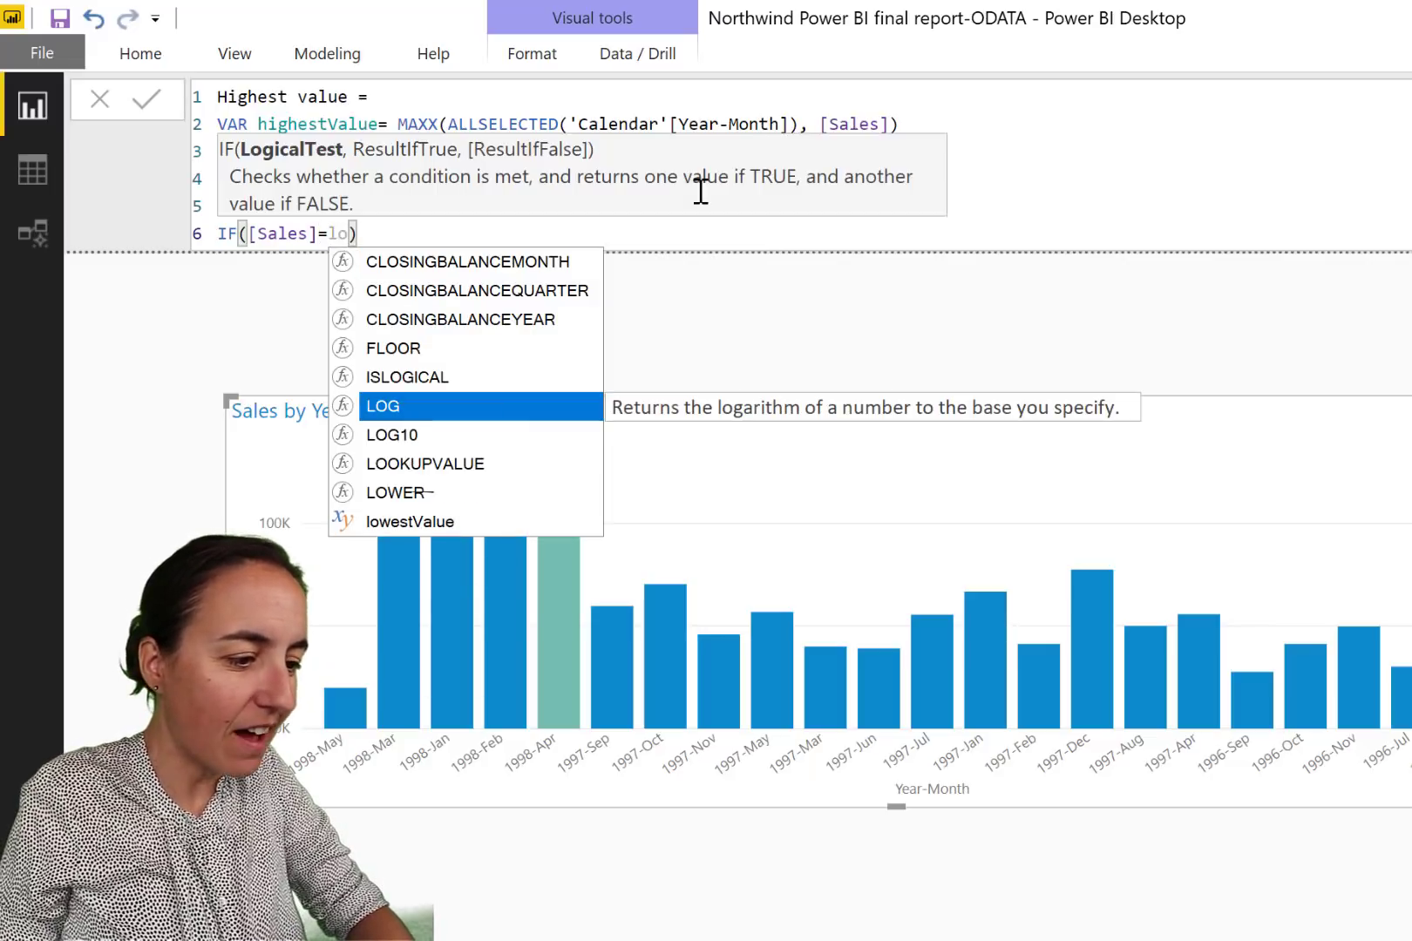
key("Down")
key("Down")
key("Down")
key("Down")
key("Tab")
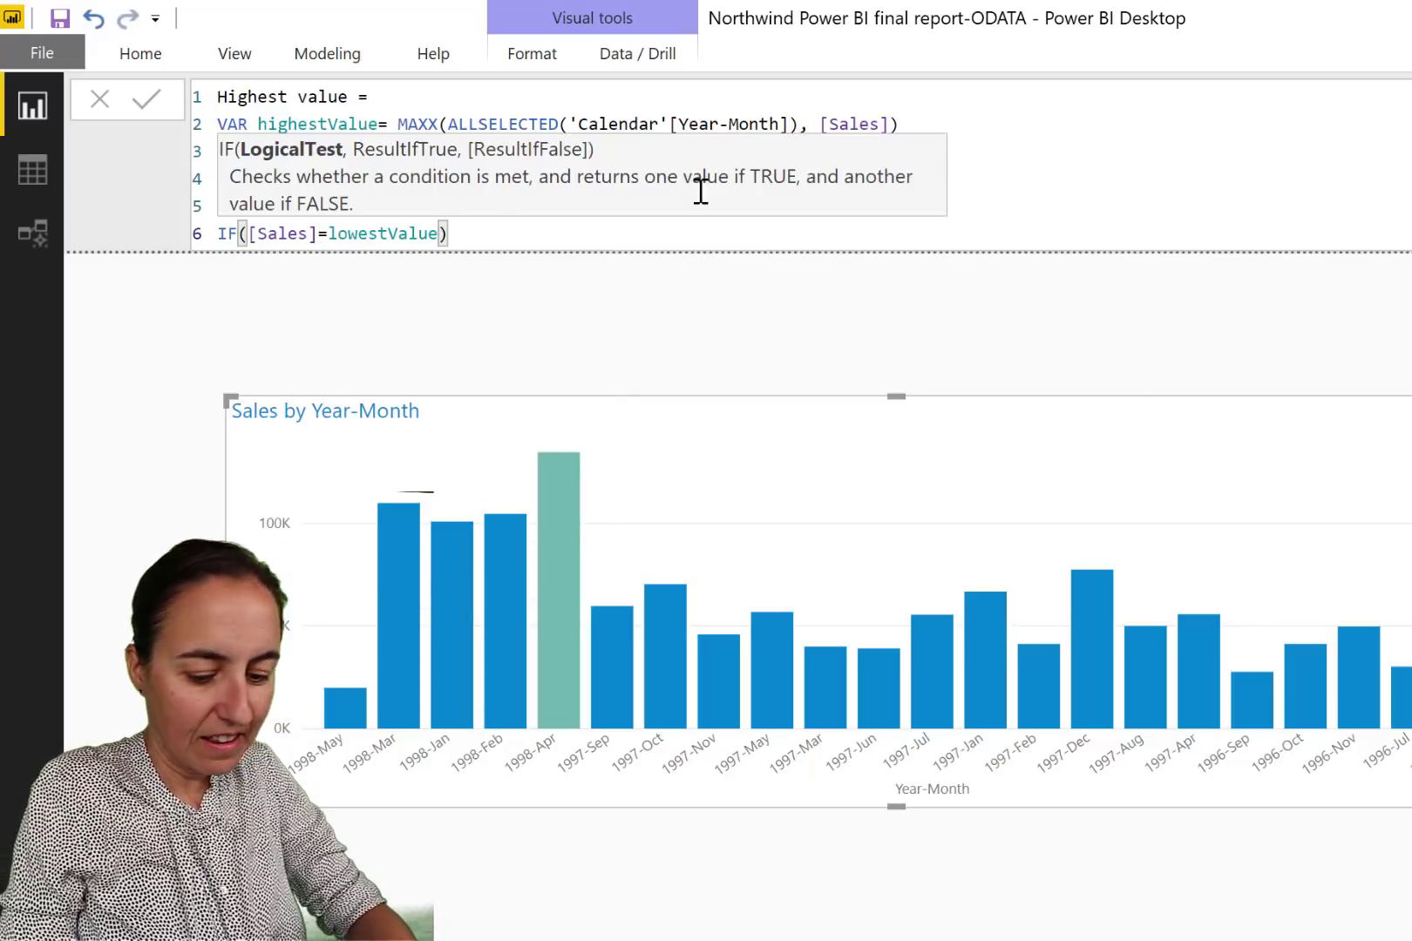
type(",")
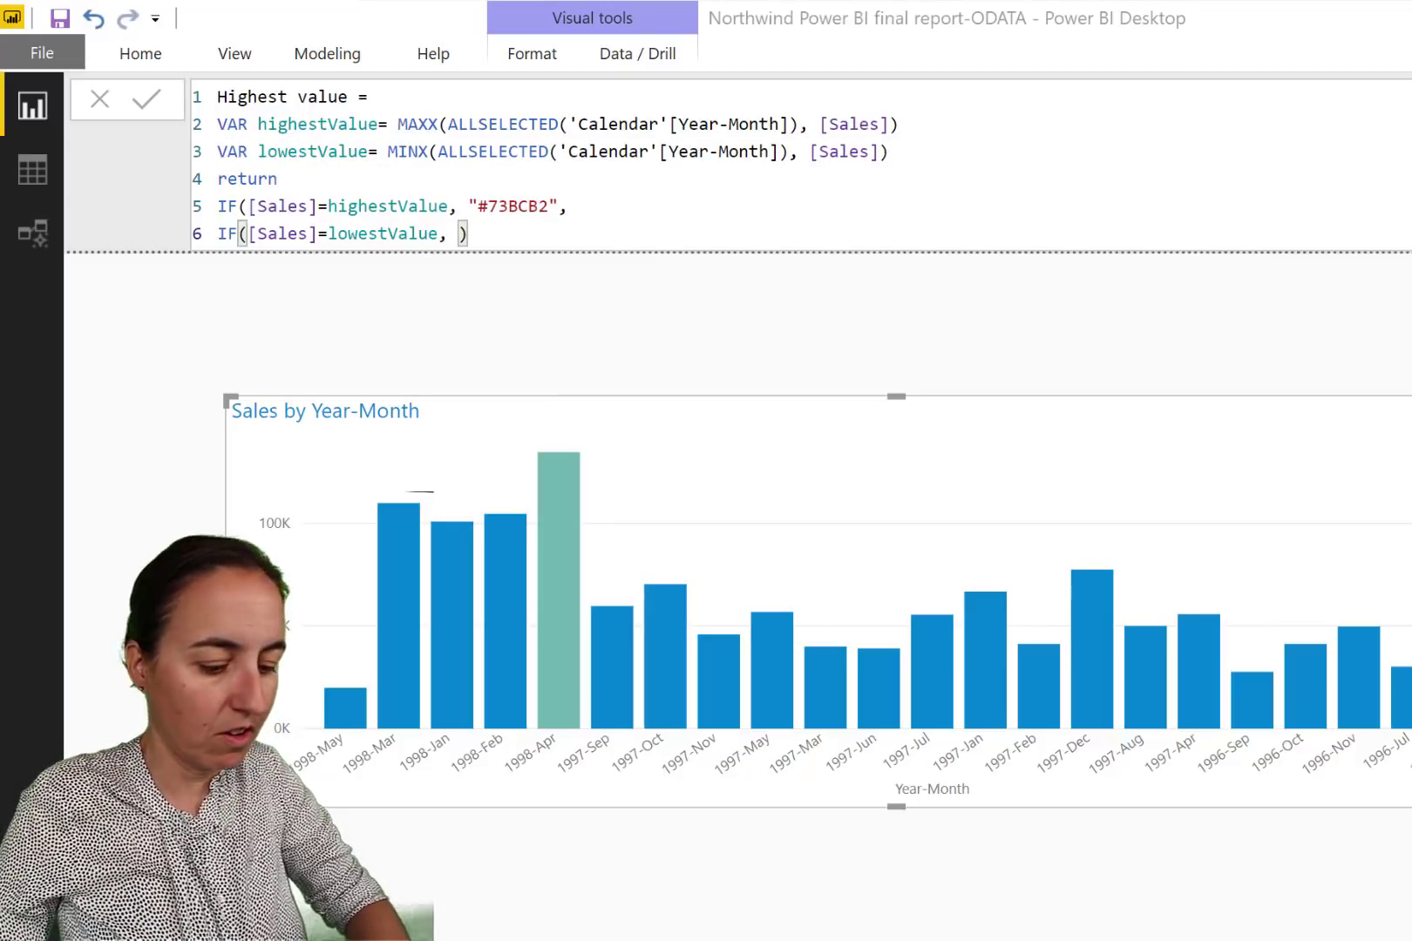
Insert colour #ff6600, close the brackets and commit the measure.
left_click(462, 233)
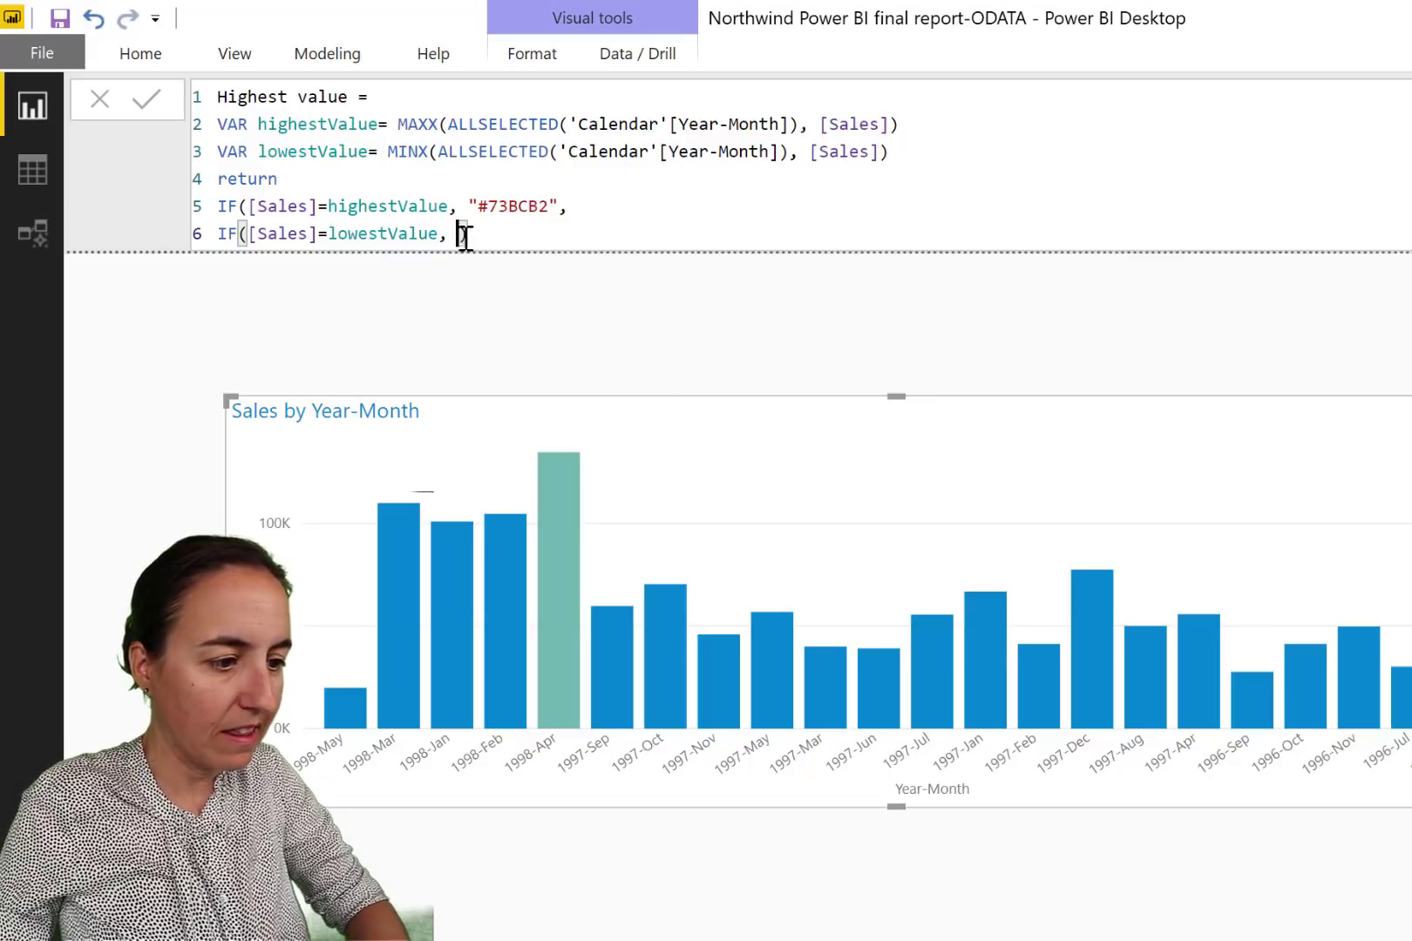
type("\"#ff6600\"")
key("Right")
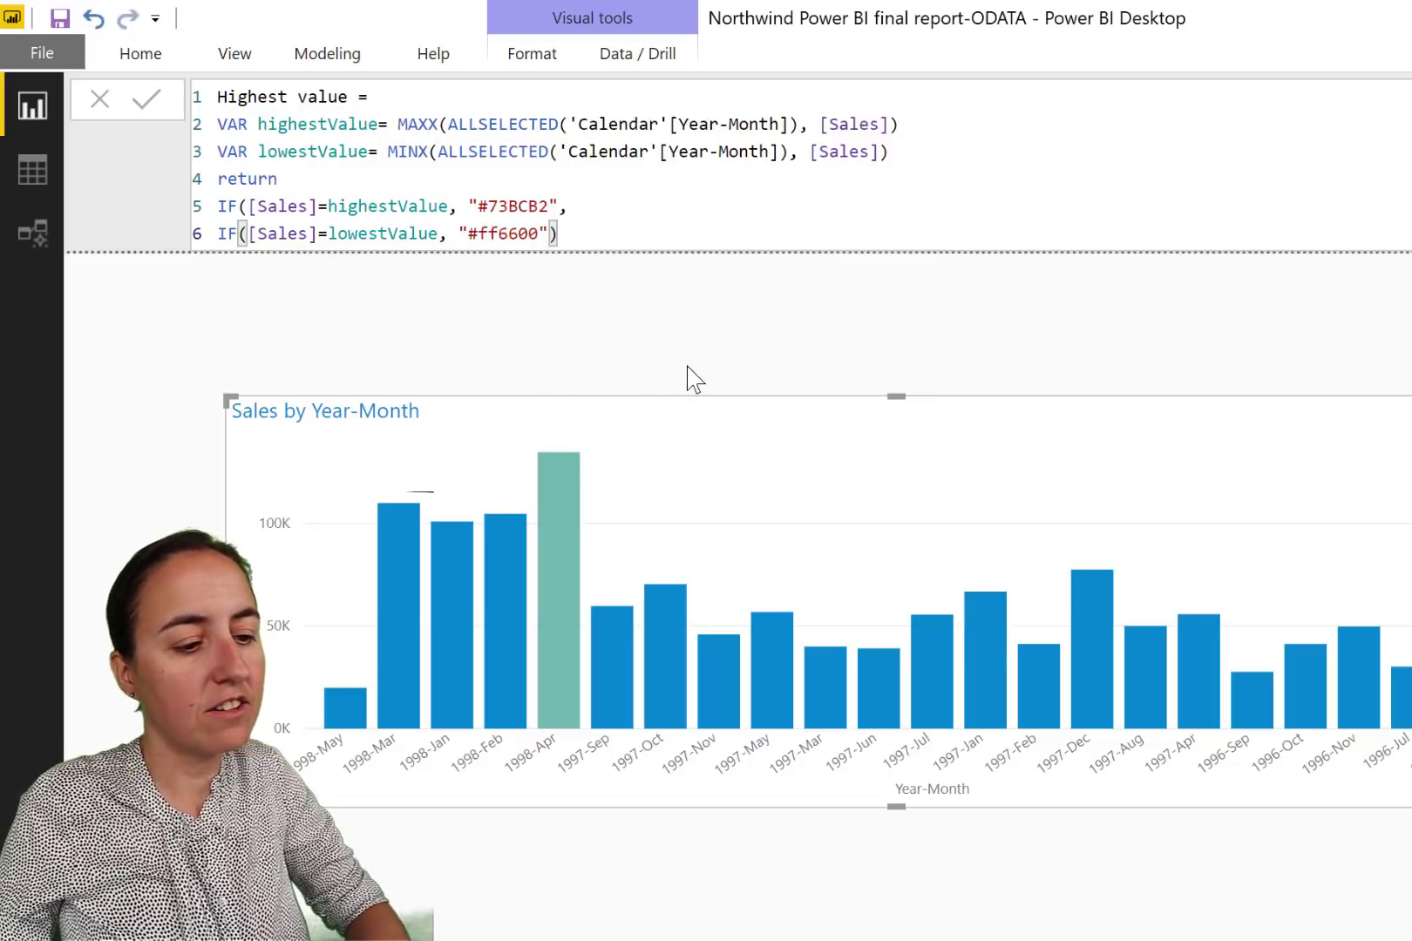
type(")")
key("Return")
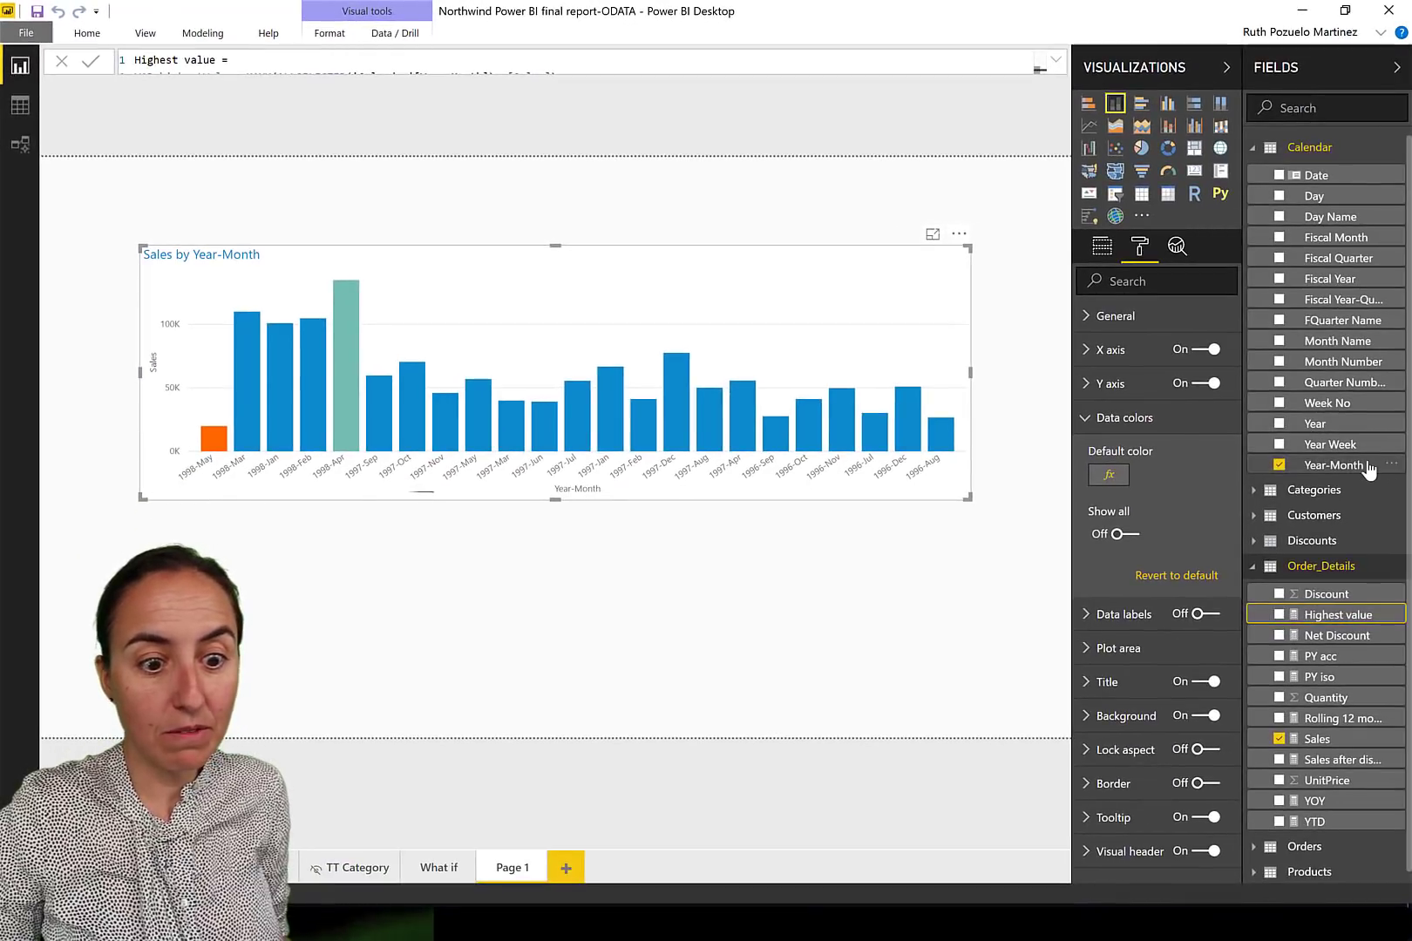
Select Calendar's Year-Month field to view the chart with 1998-Apr teal and 1998-May orange.
left_click(1368, 468)
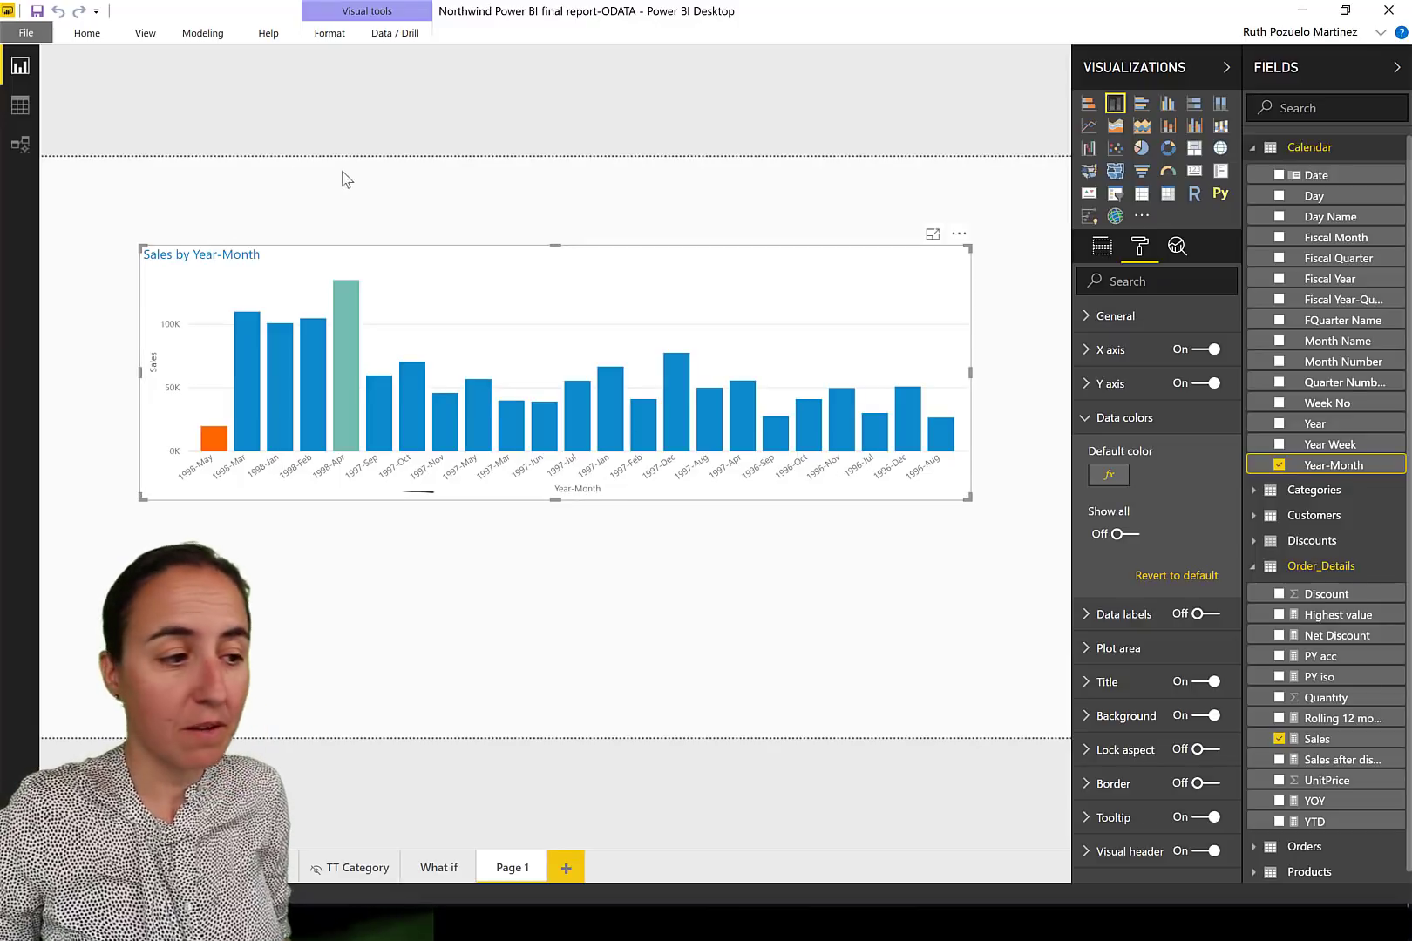
Set Year-Month's Sort by Column to Sort FMonthYear in the Modeling ribbon.
left_click(211, 35)
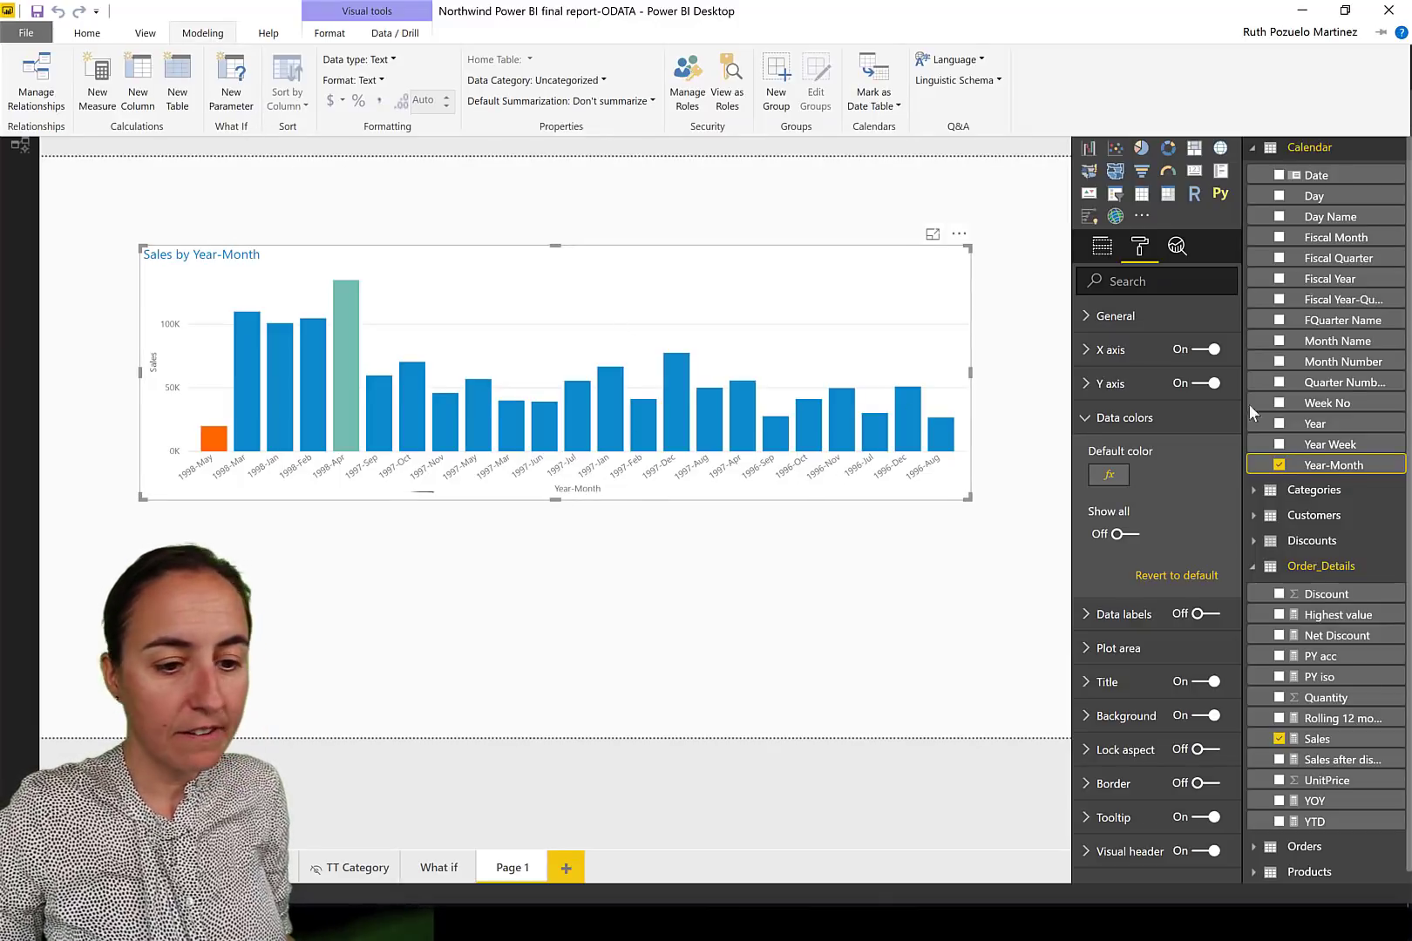
left_click(1338, 455)
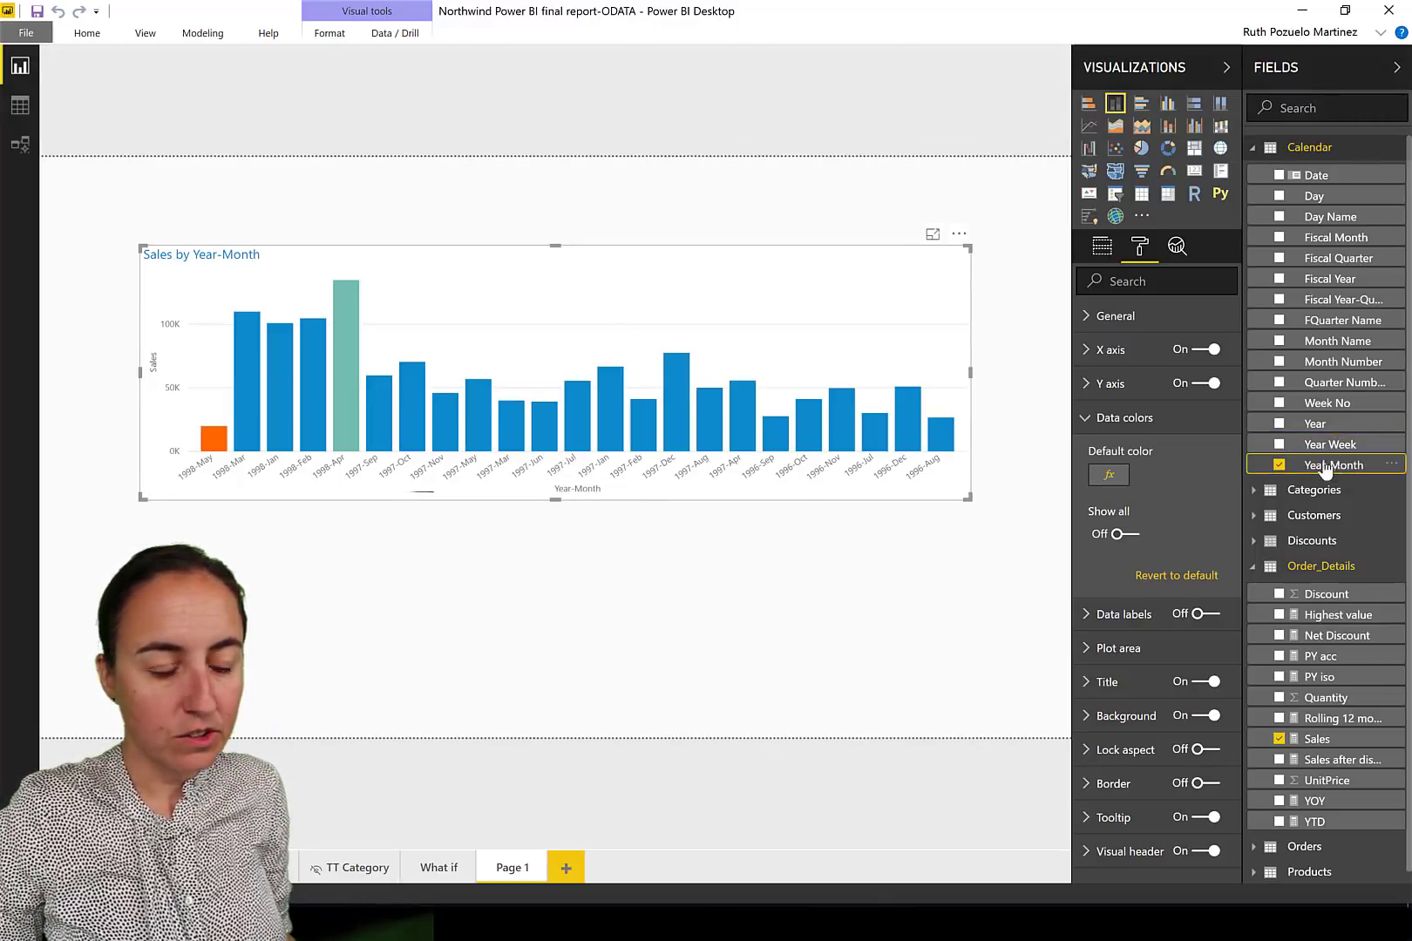
left_click(202, 35)
left_click(287, 96)
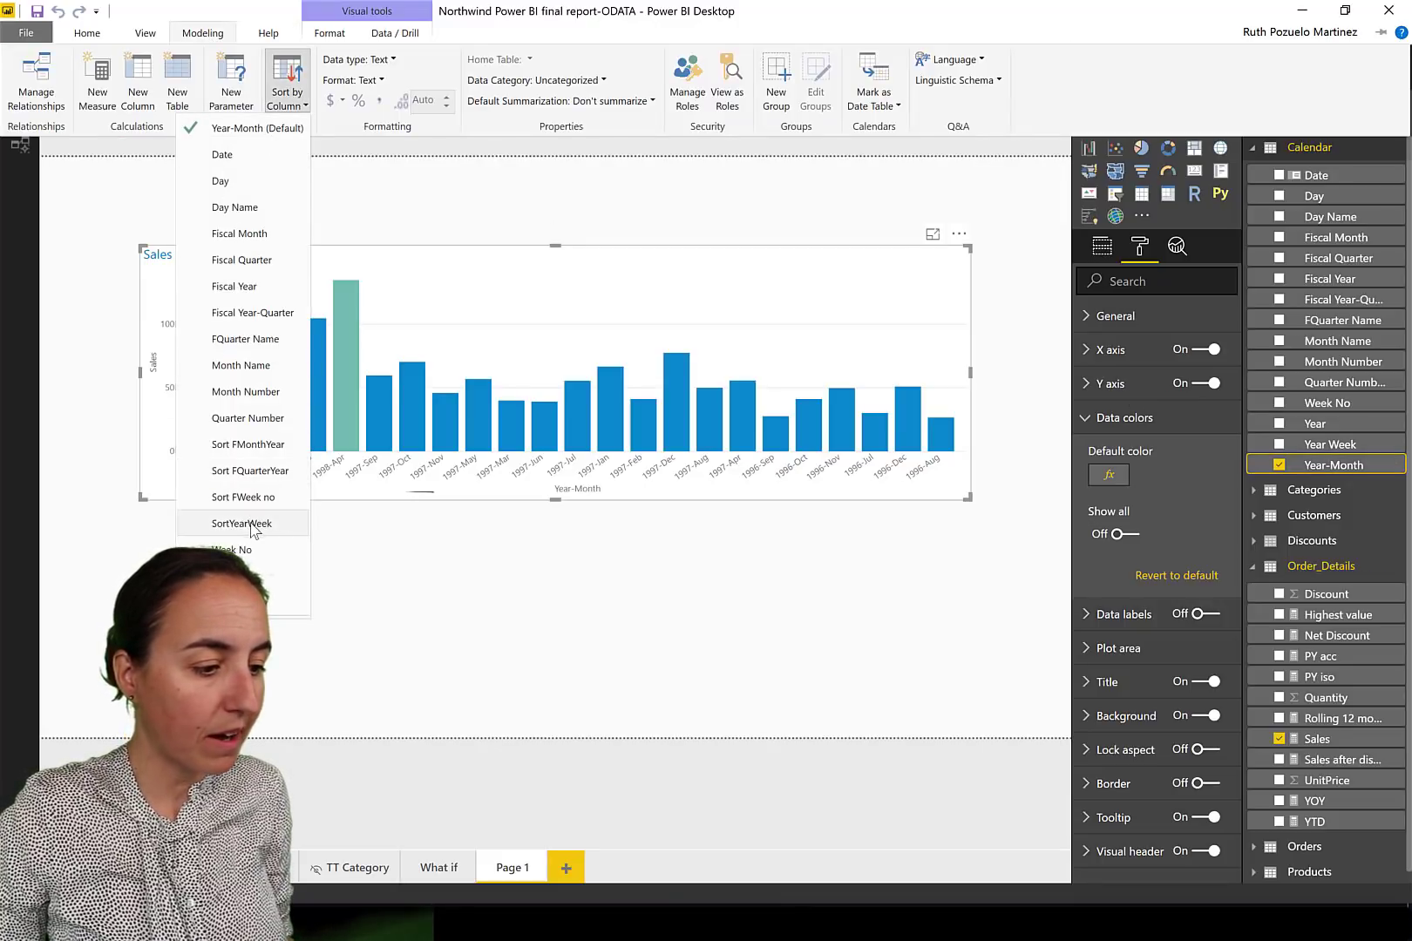
left_click(283, 446)
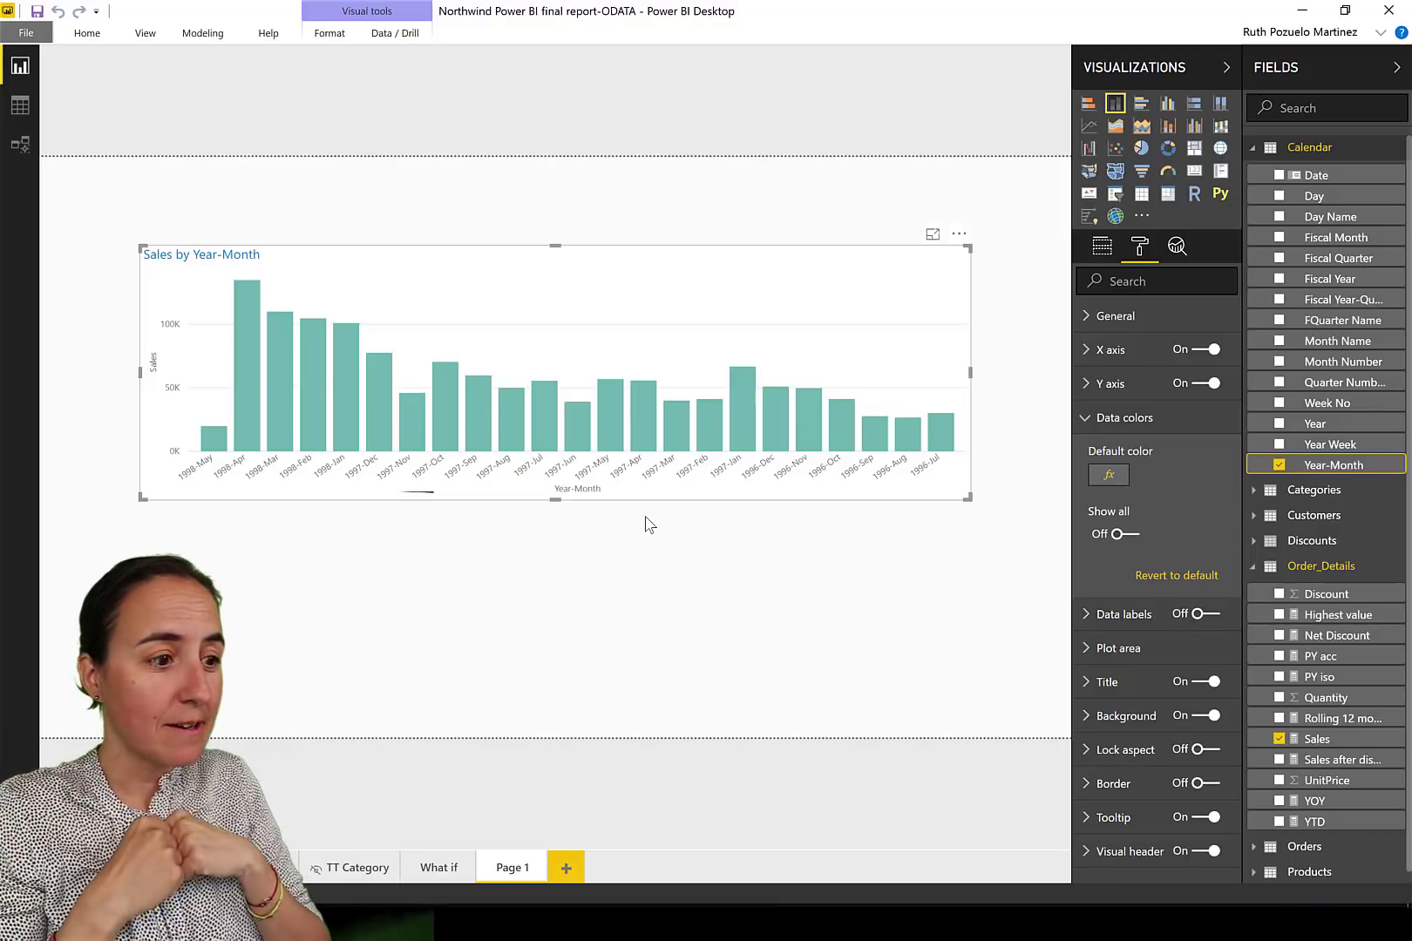
left_click(1121, 488)
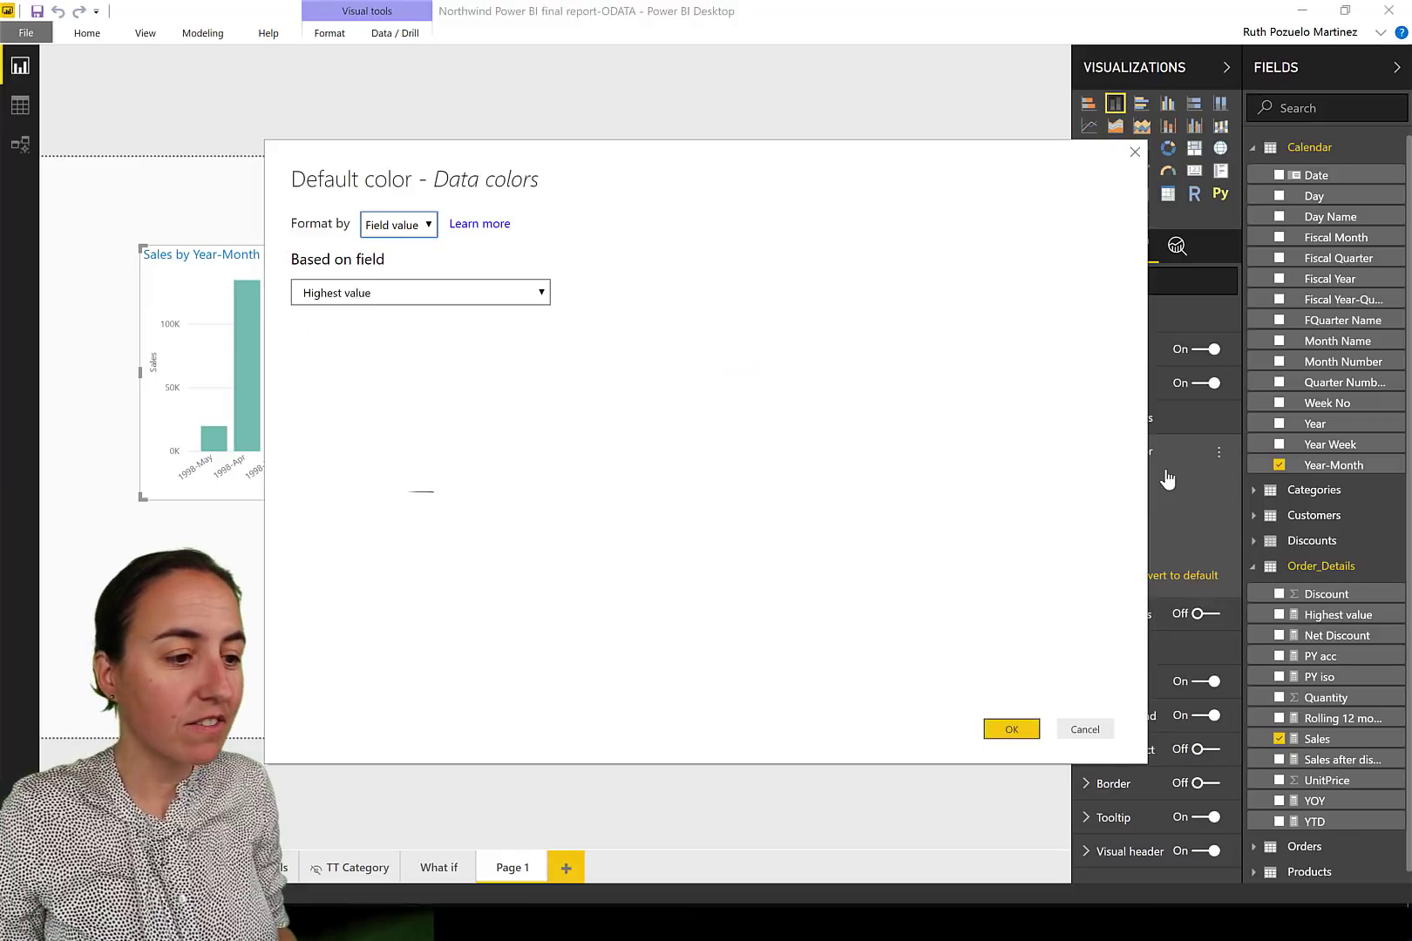
left_click(1088, 730)
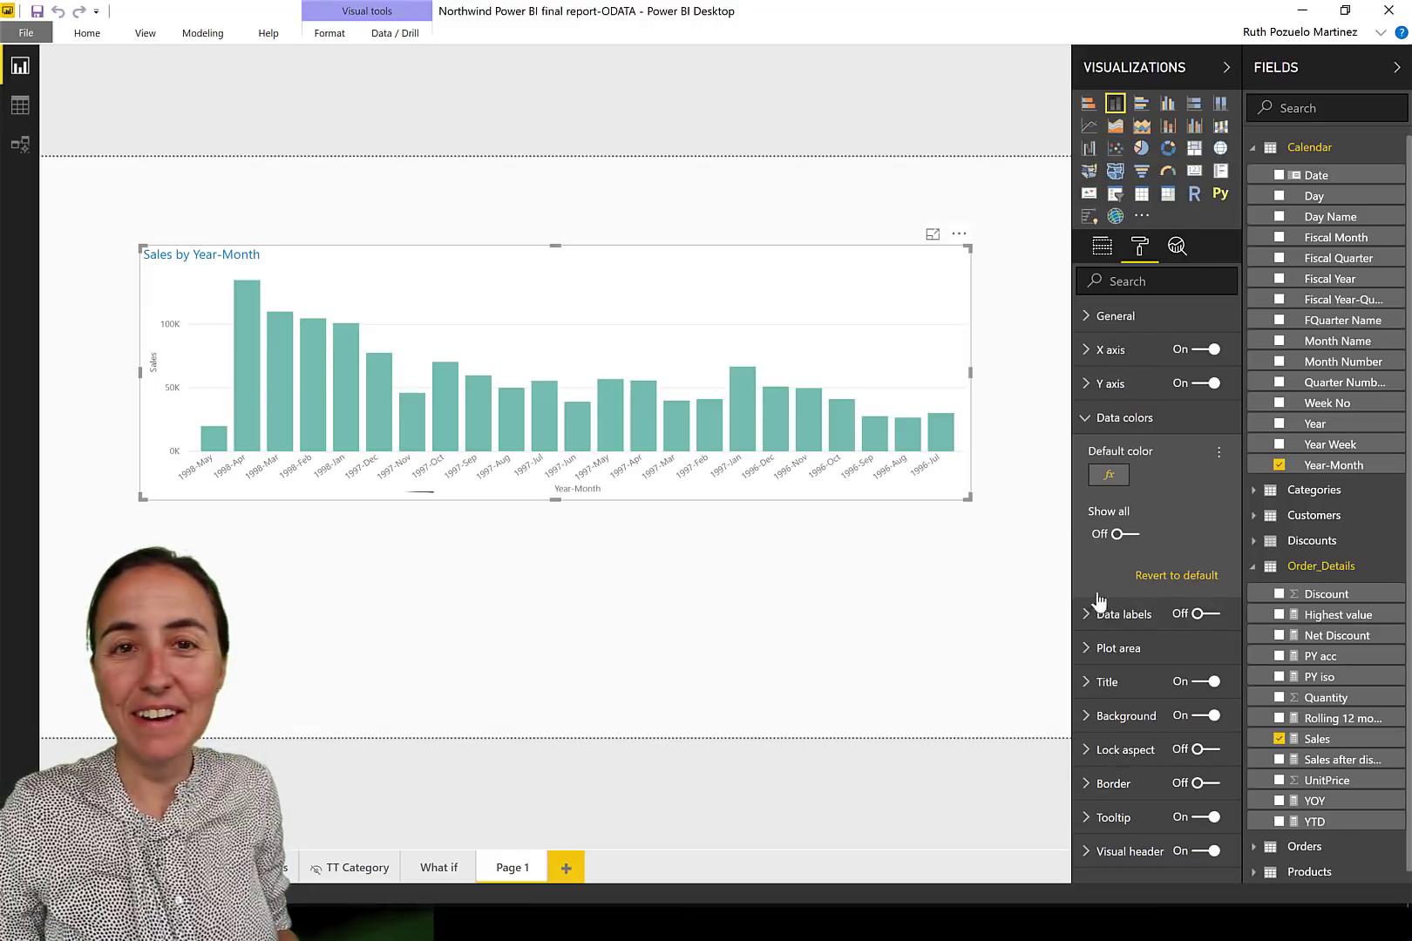
left_click(209, 36)
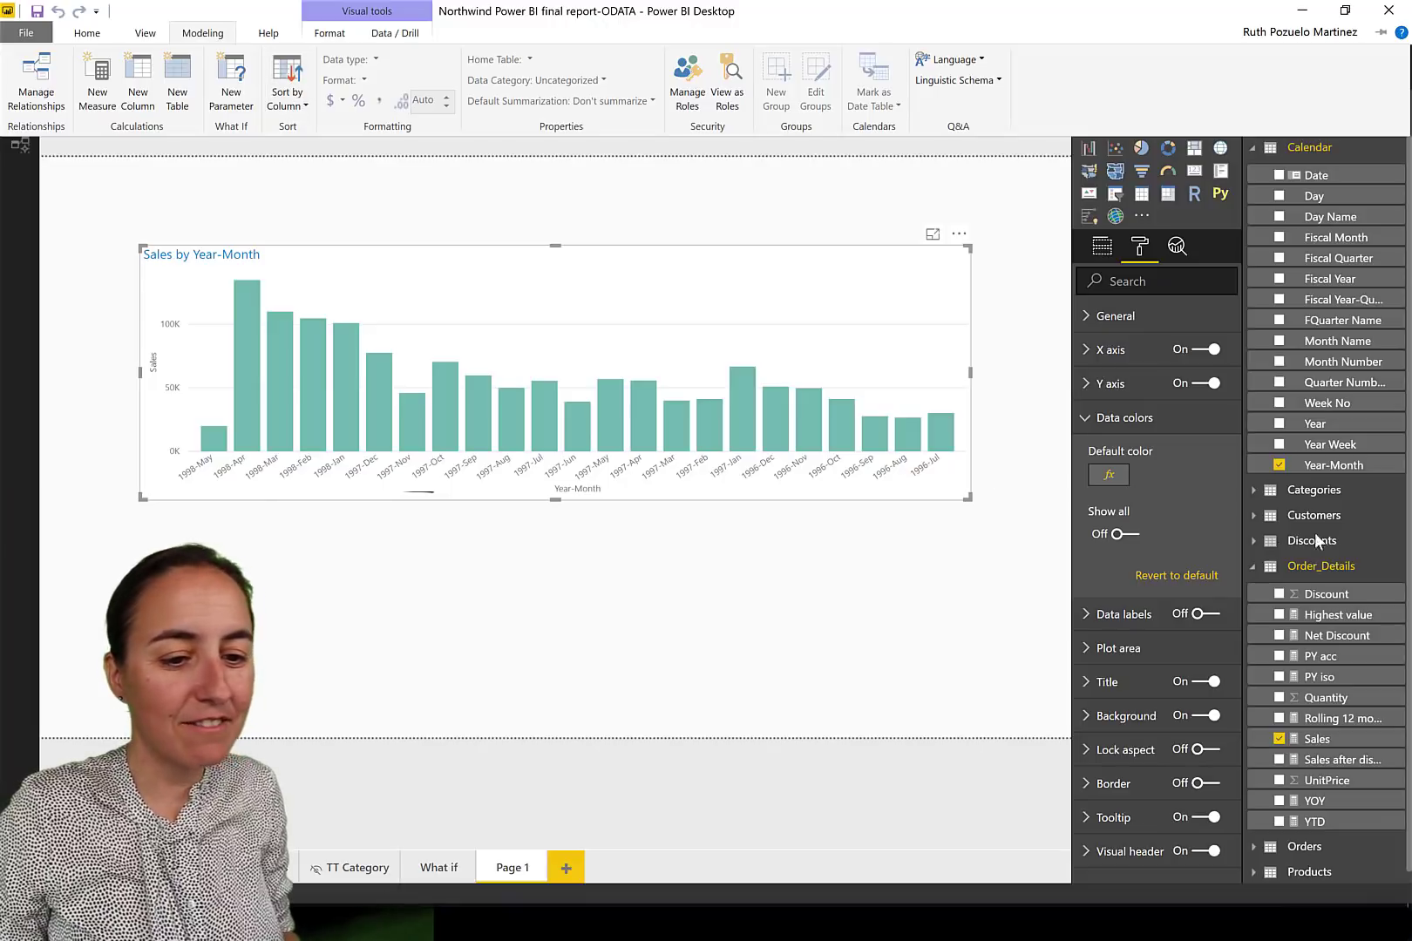
left_click(1337, 465)
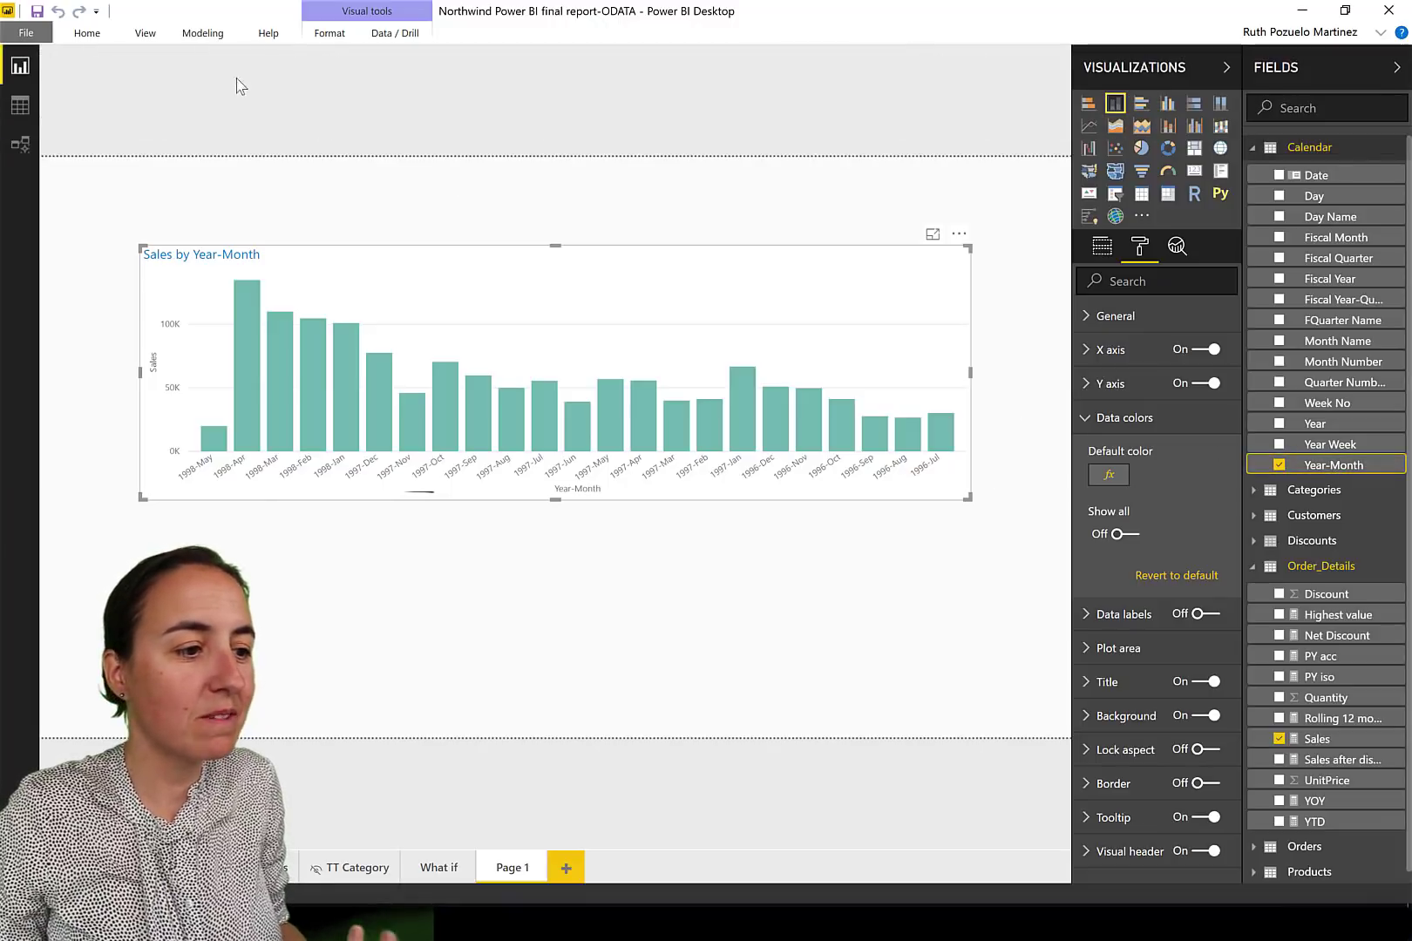
left_click(203, 35)
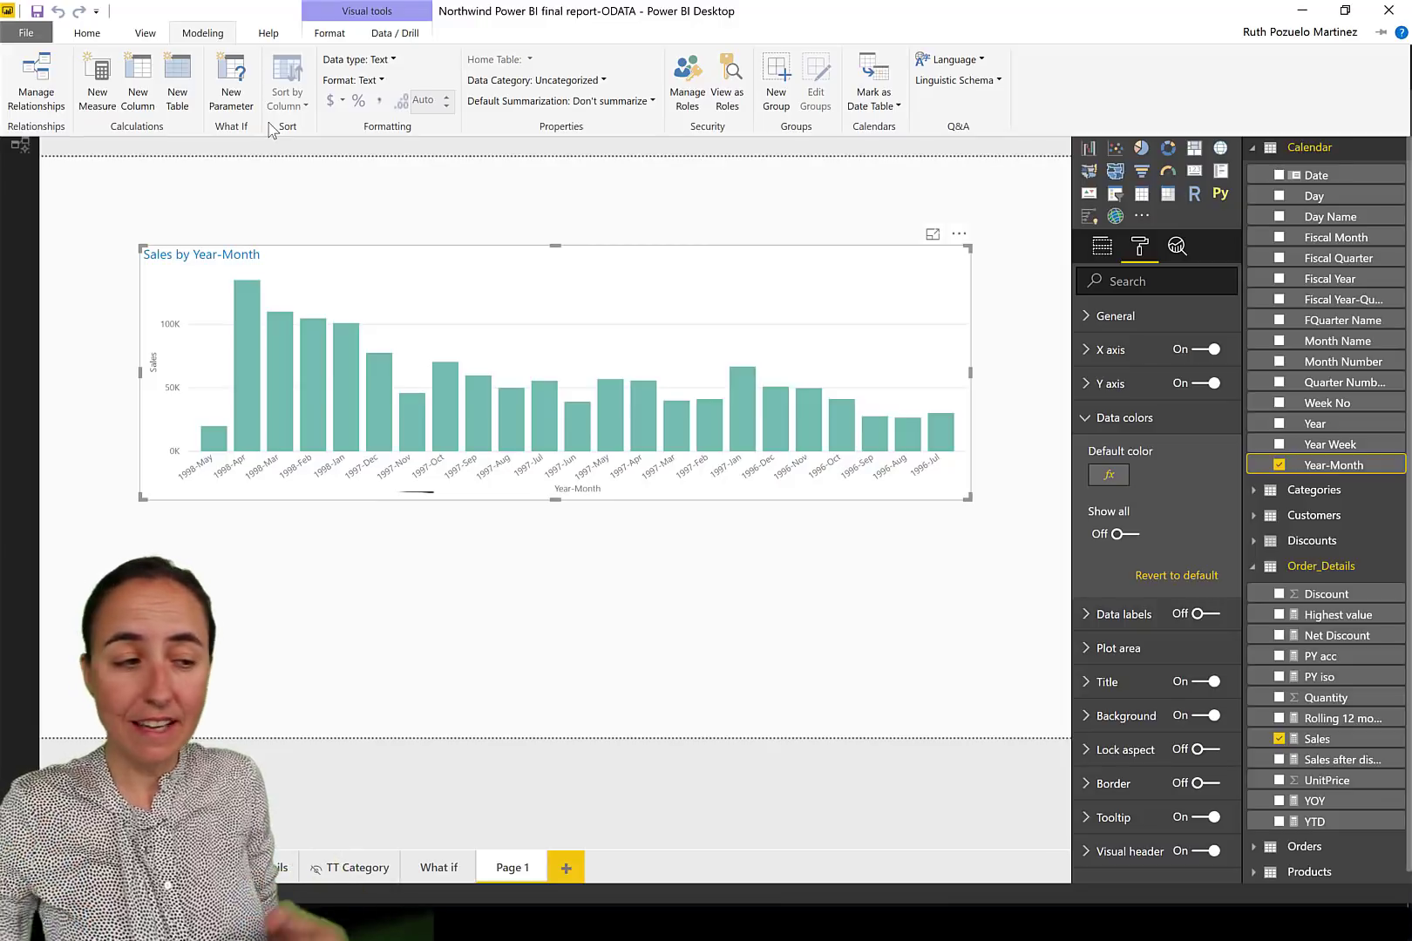
Set Year-Month's Sort by Column back to Year-Month (Default) and deselect the chart.
left_click(1352, 468)
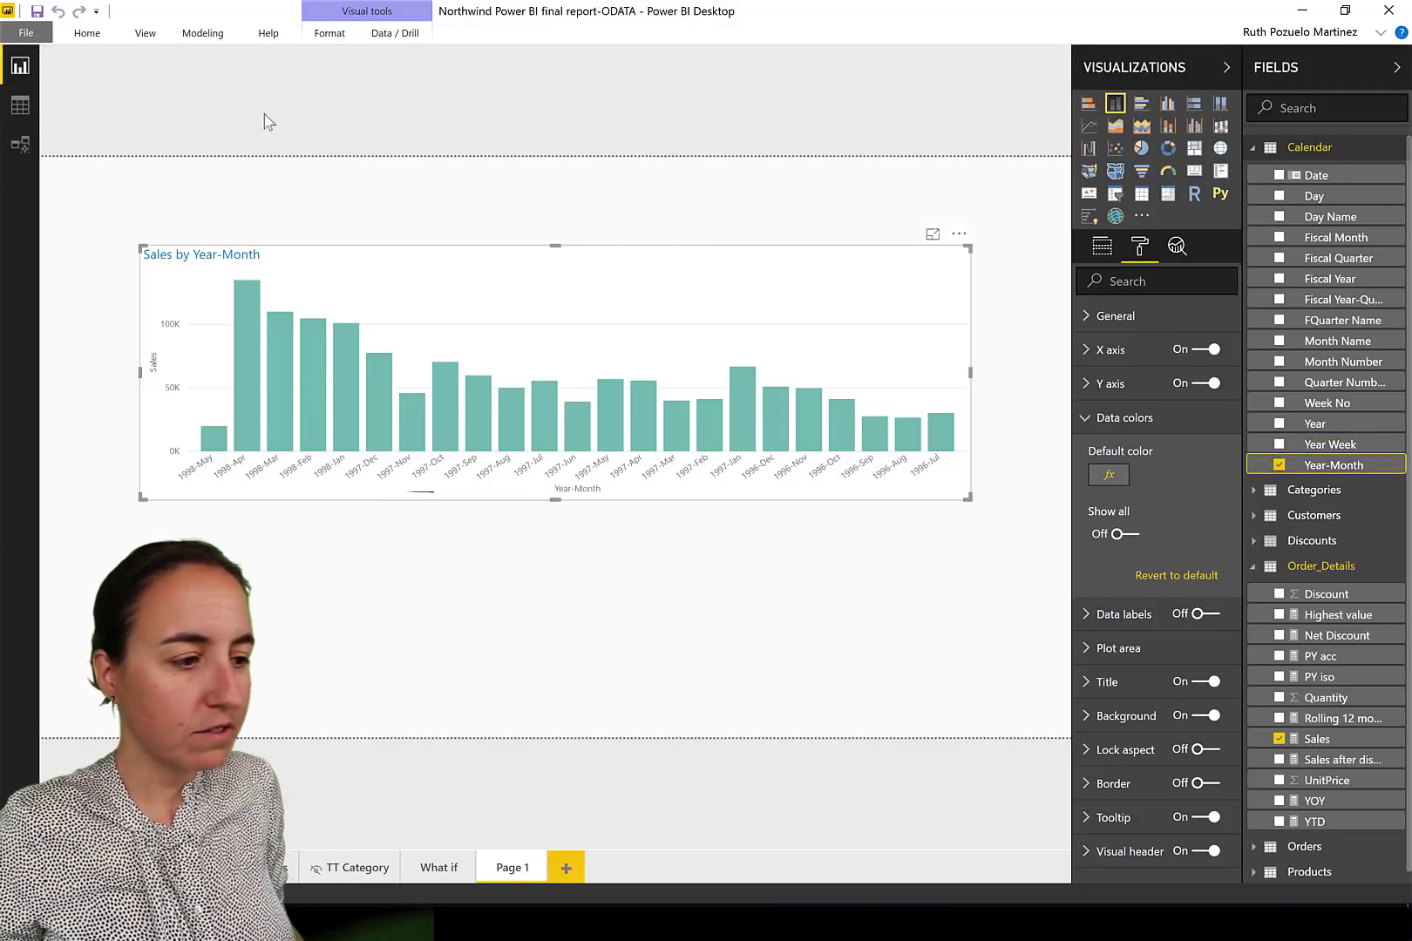
left_click(203, 33)
left_click(287, 91)
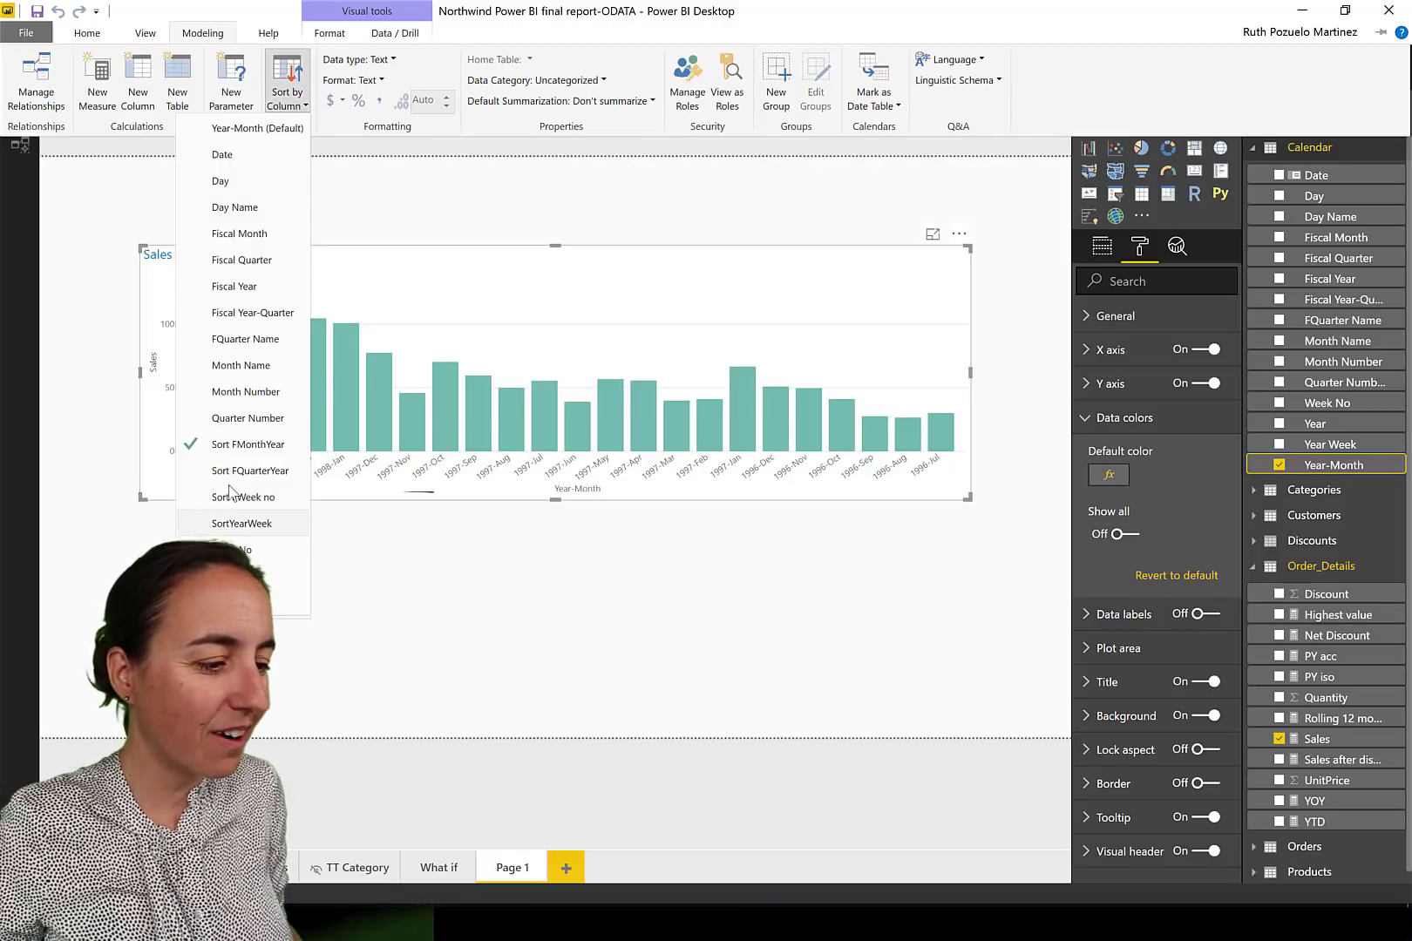
left_click(261, 129)
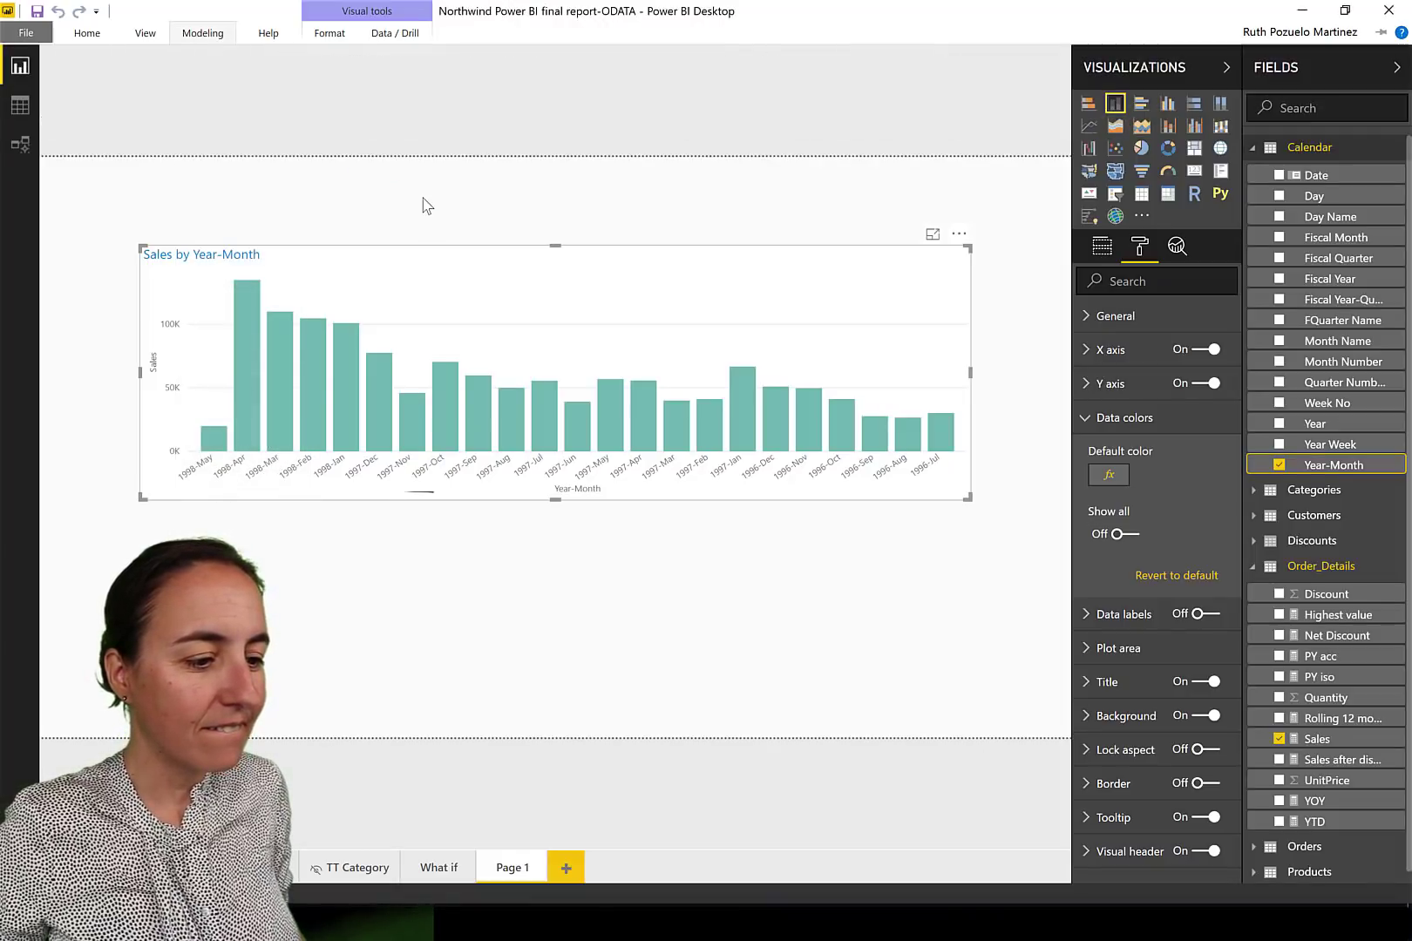
left_click(324, 598)
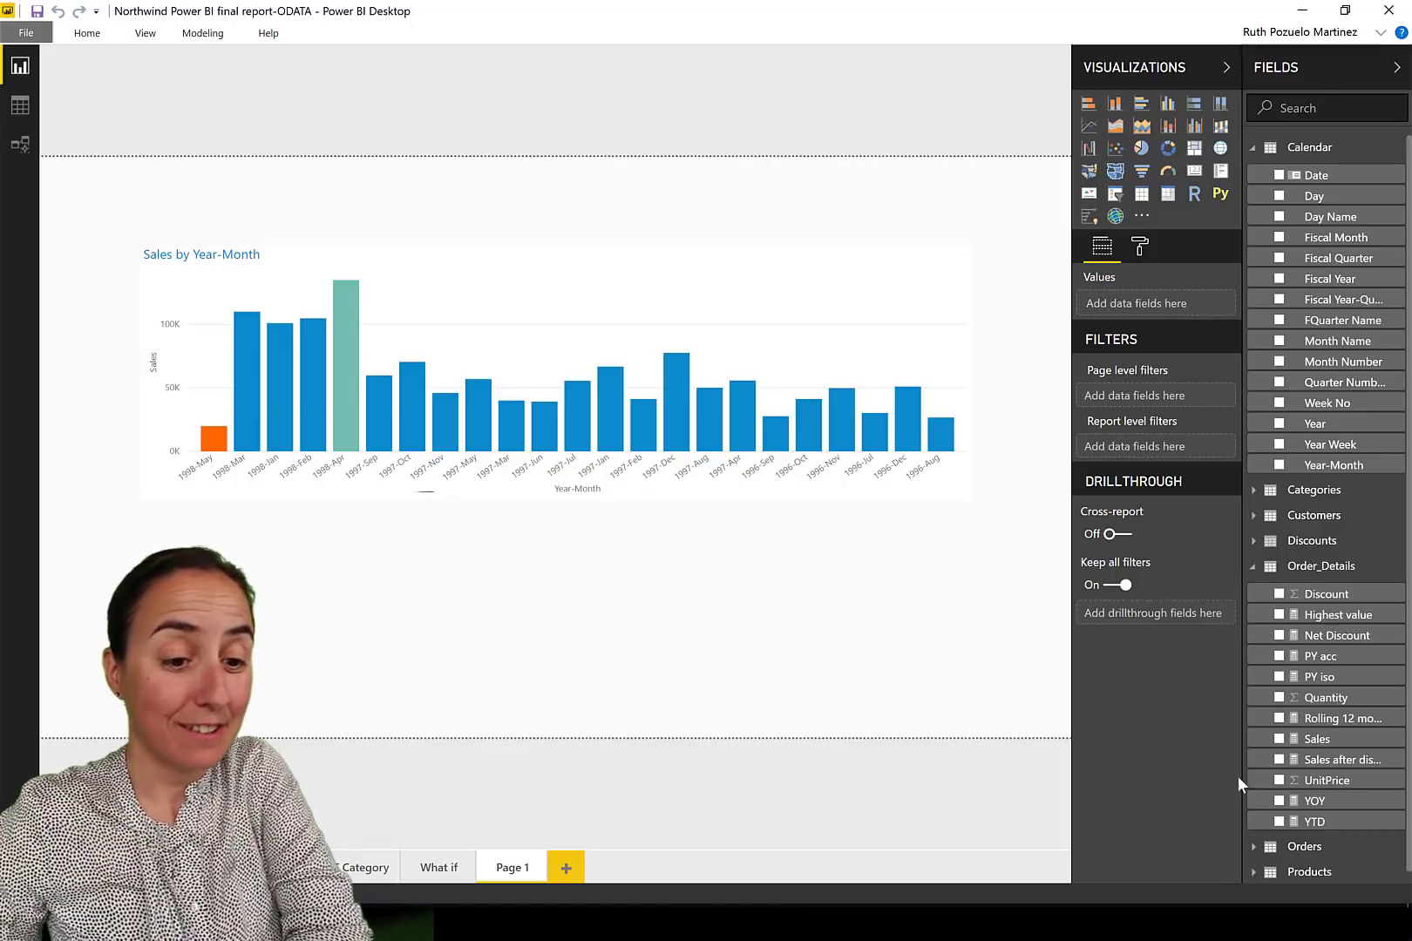
Discard the measure started from the Order_Details menu, then create one via Modeling > New Measure.
left_click(1402, 568)
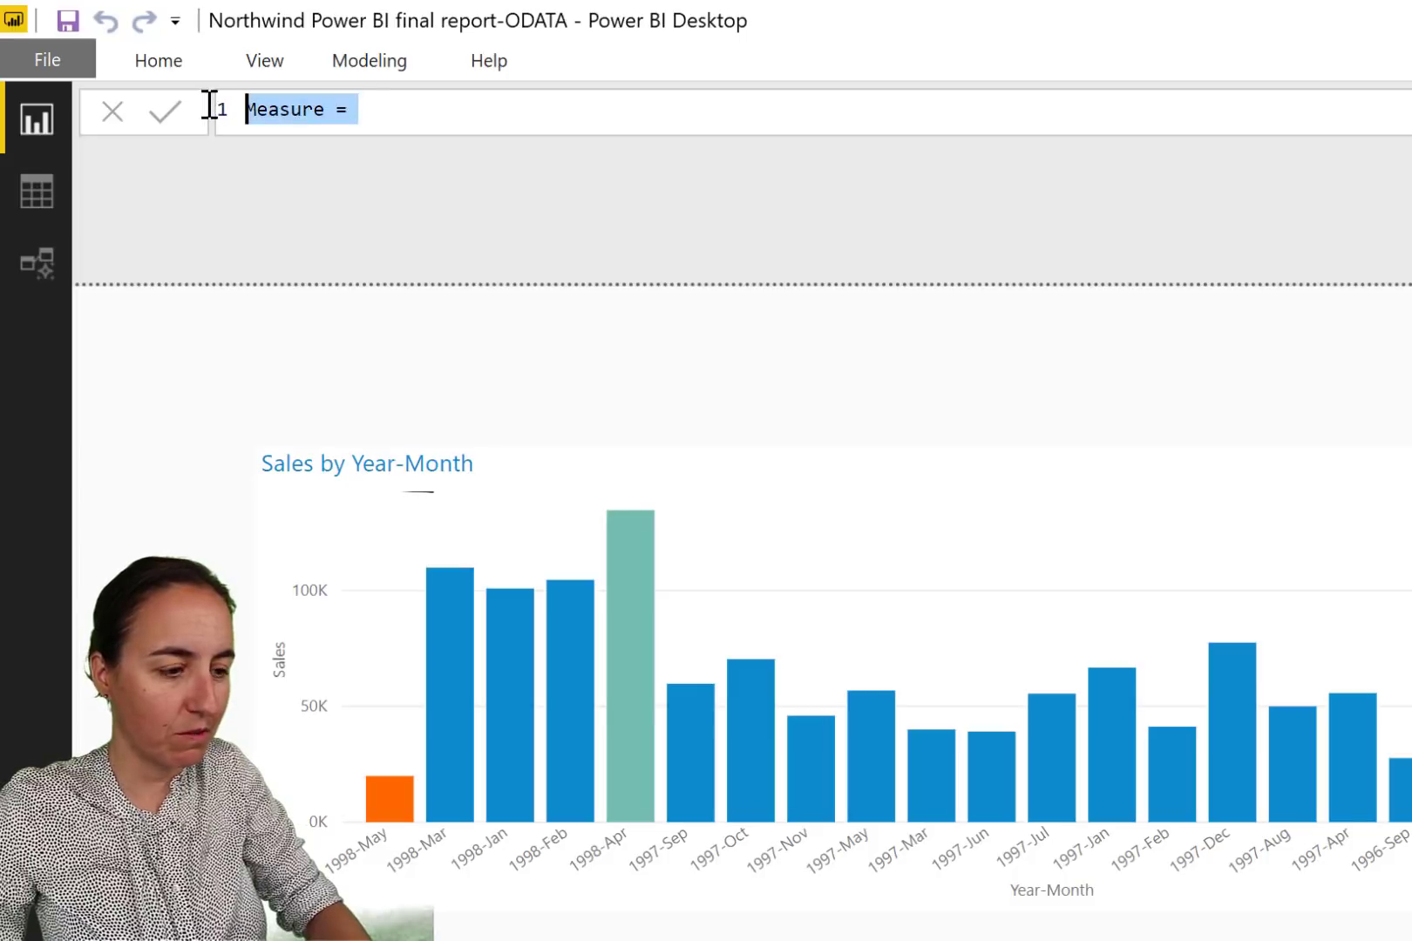
left_click(347, 139)
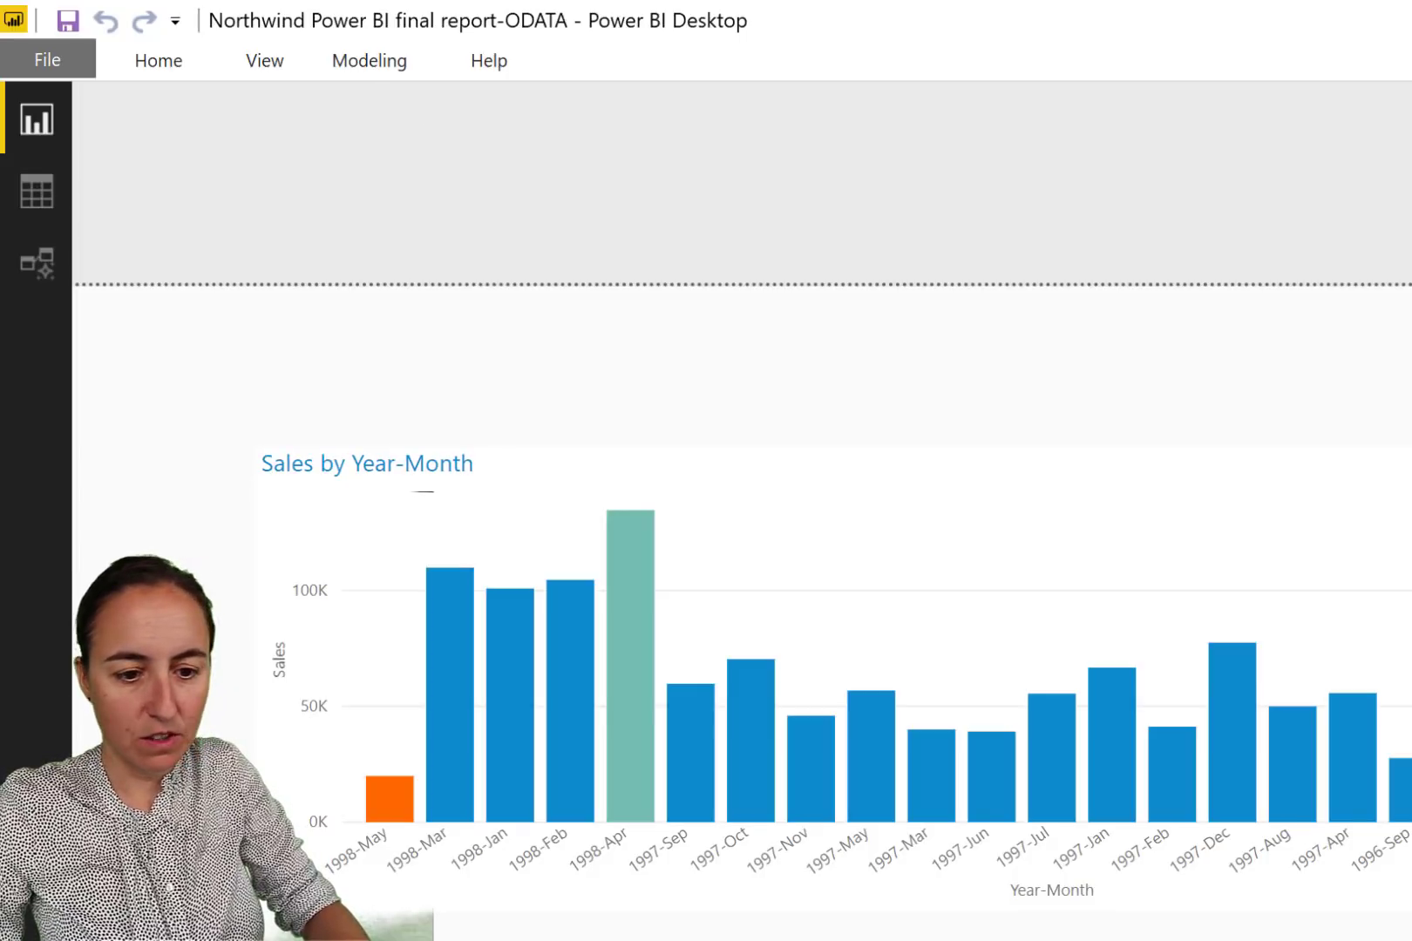
left_click(174, 65)
left_click(390, 69)
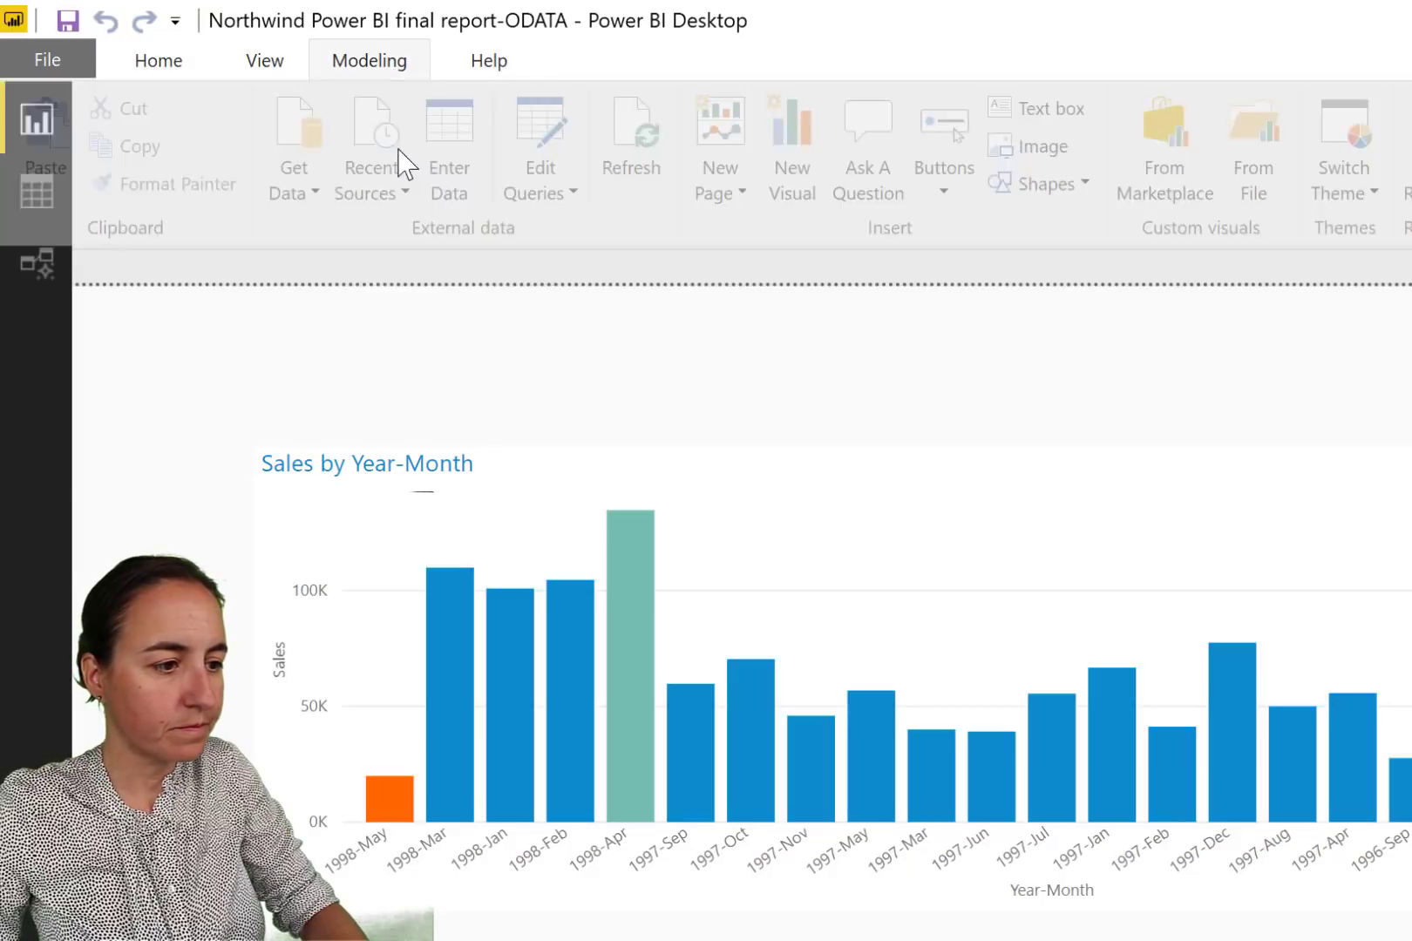
left_click(211, 132)
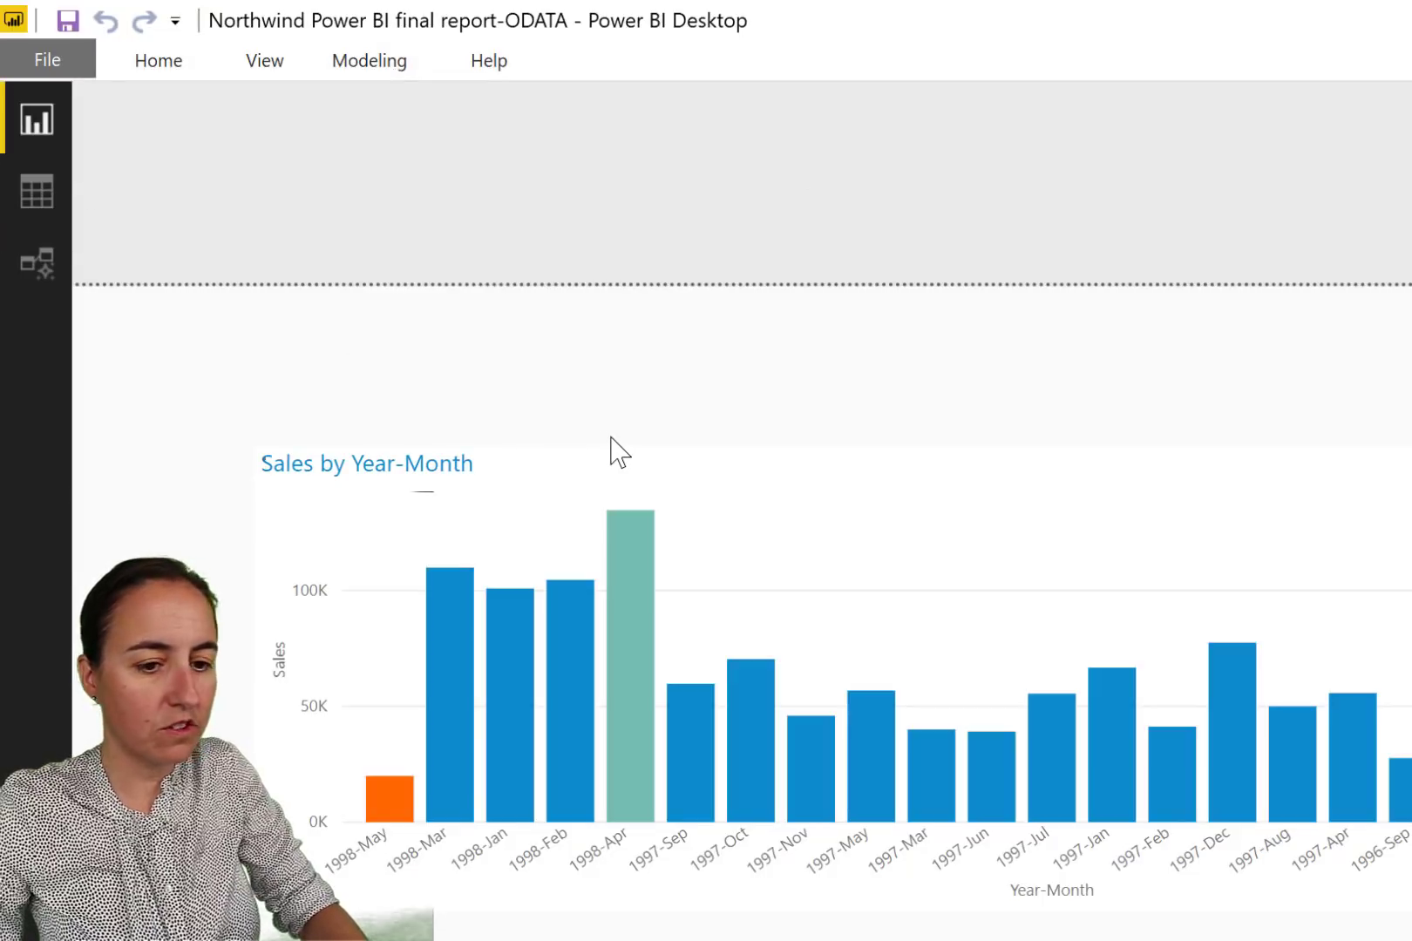
Paste the Revenue formatting SWITCH(TRUE(), …) formula, review its under-50000 red rule, and commit it.
type("Revenue formatting =  SWITCH(      TRUE(),      [sales]< 50000, \"#EB5D68\",      [Sales] < 100000, \"#FFE21D\",     [Sales]> 100000, \"#73BCB2\")")
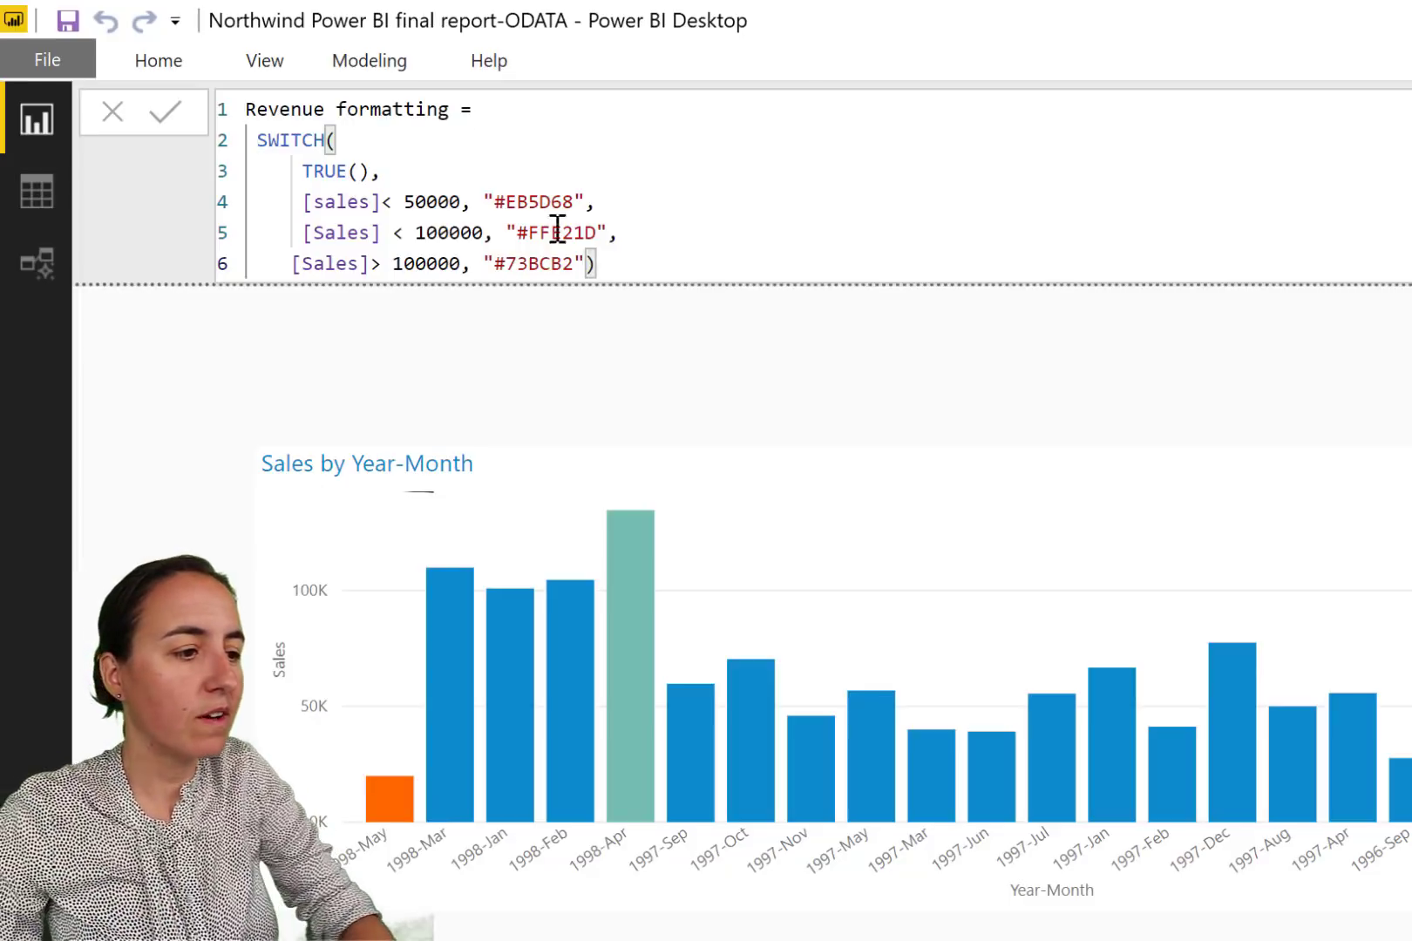
left_click_drag(385, 178, 281, 179)
left_click_drag(598, 202, 277, 206)
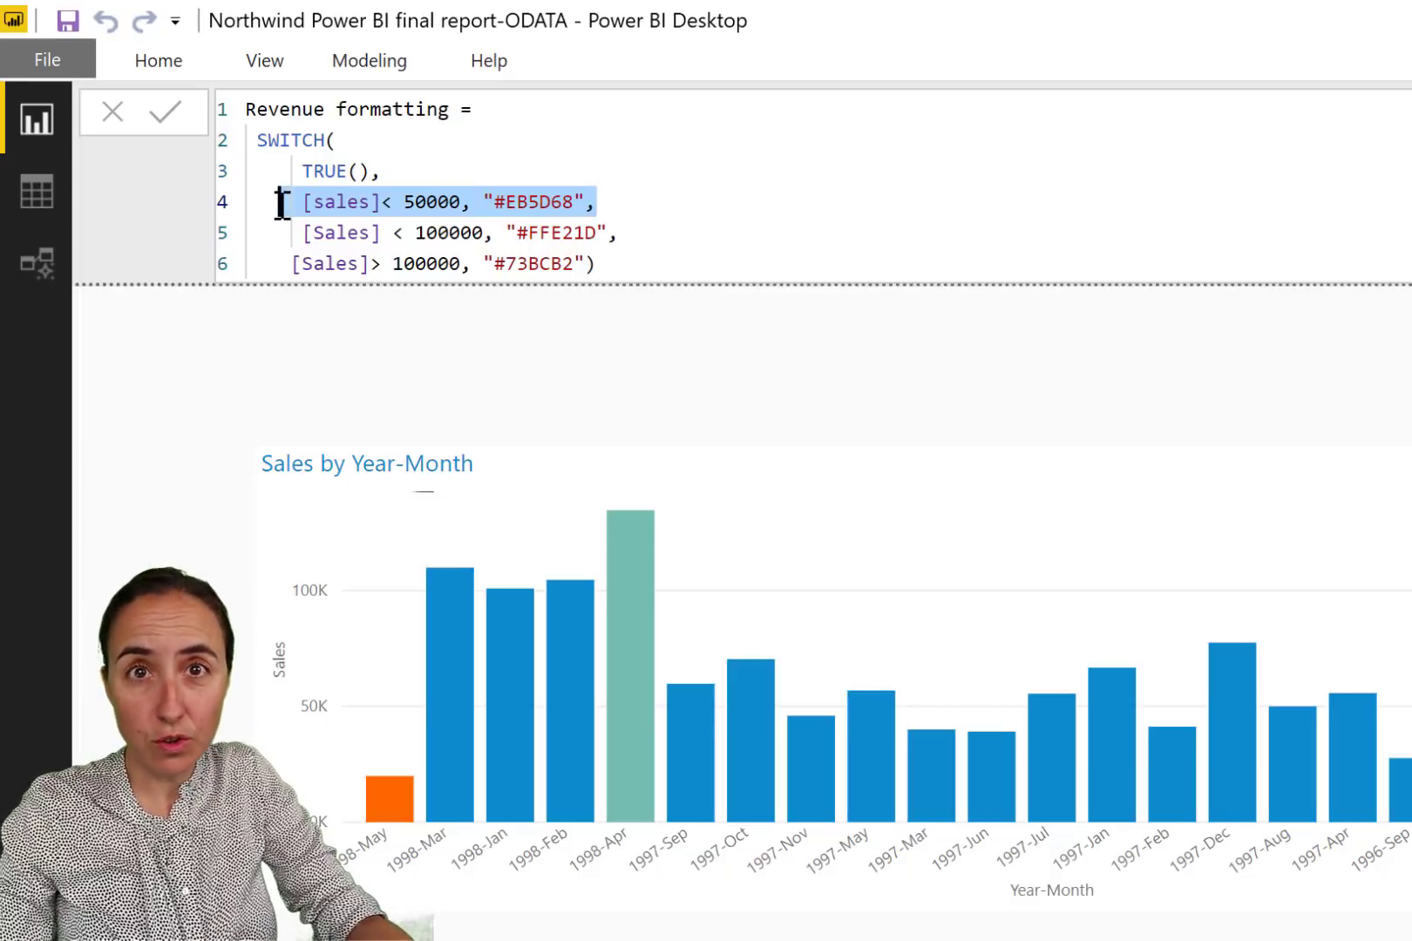
left_click(647, 212)
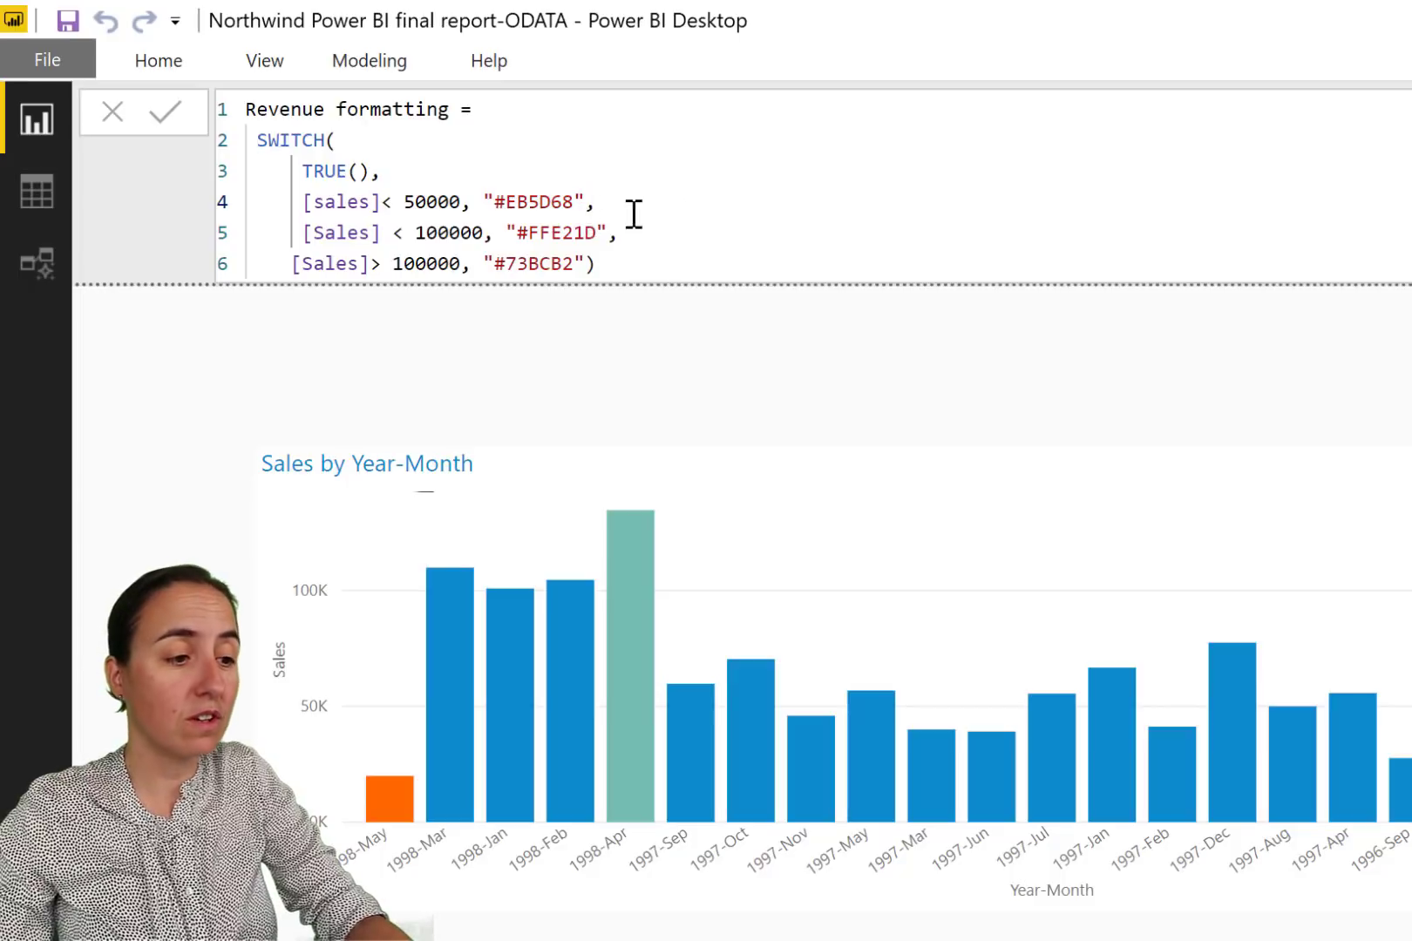
left_click_drag(640, 215, 349, 216)
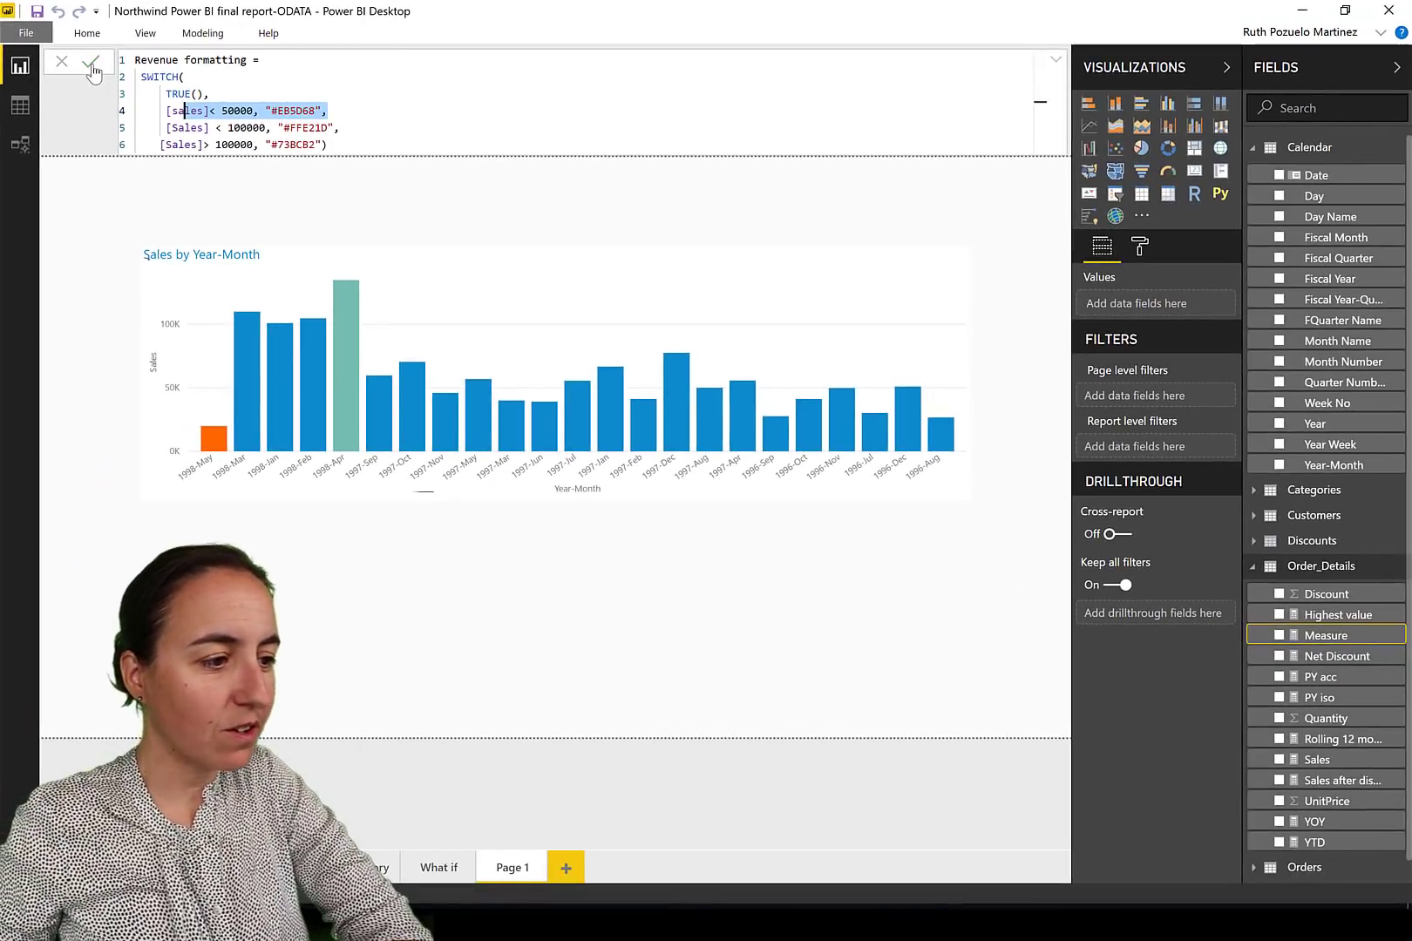
left_click(91, 66)
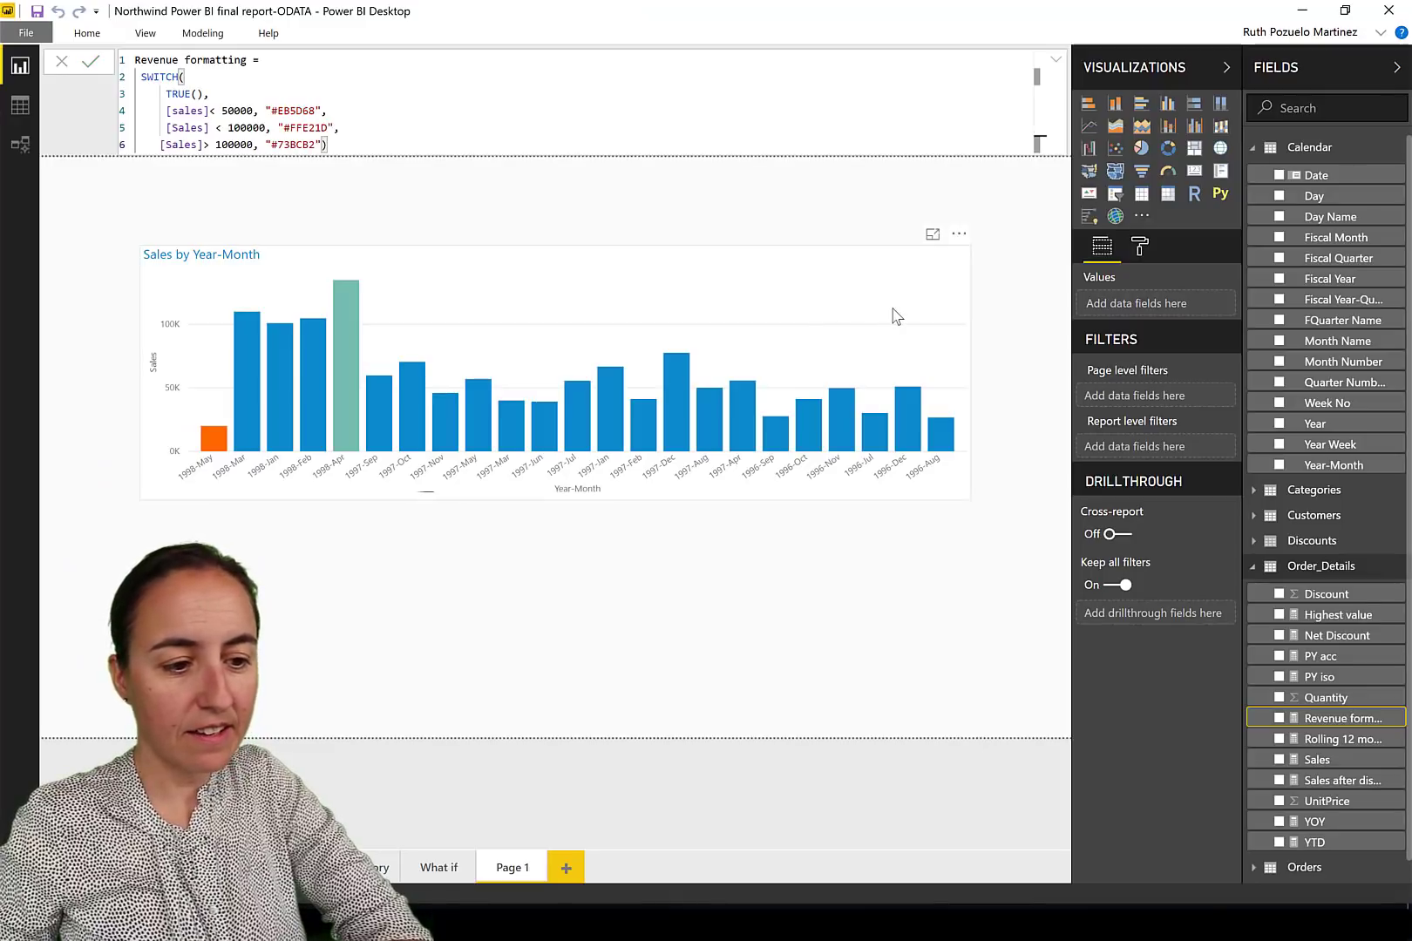
Colour the Sales by Year-Month bars by field value, based on the Revenue formatting measure.
left_click(1139, 246)
left_click(939, 307)
left_click(1139, 248)
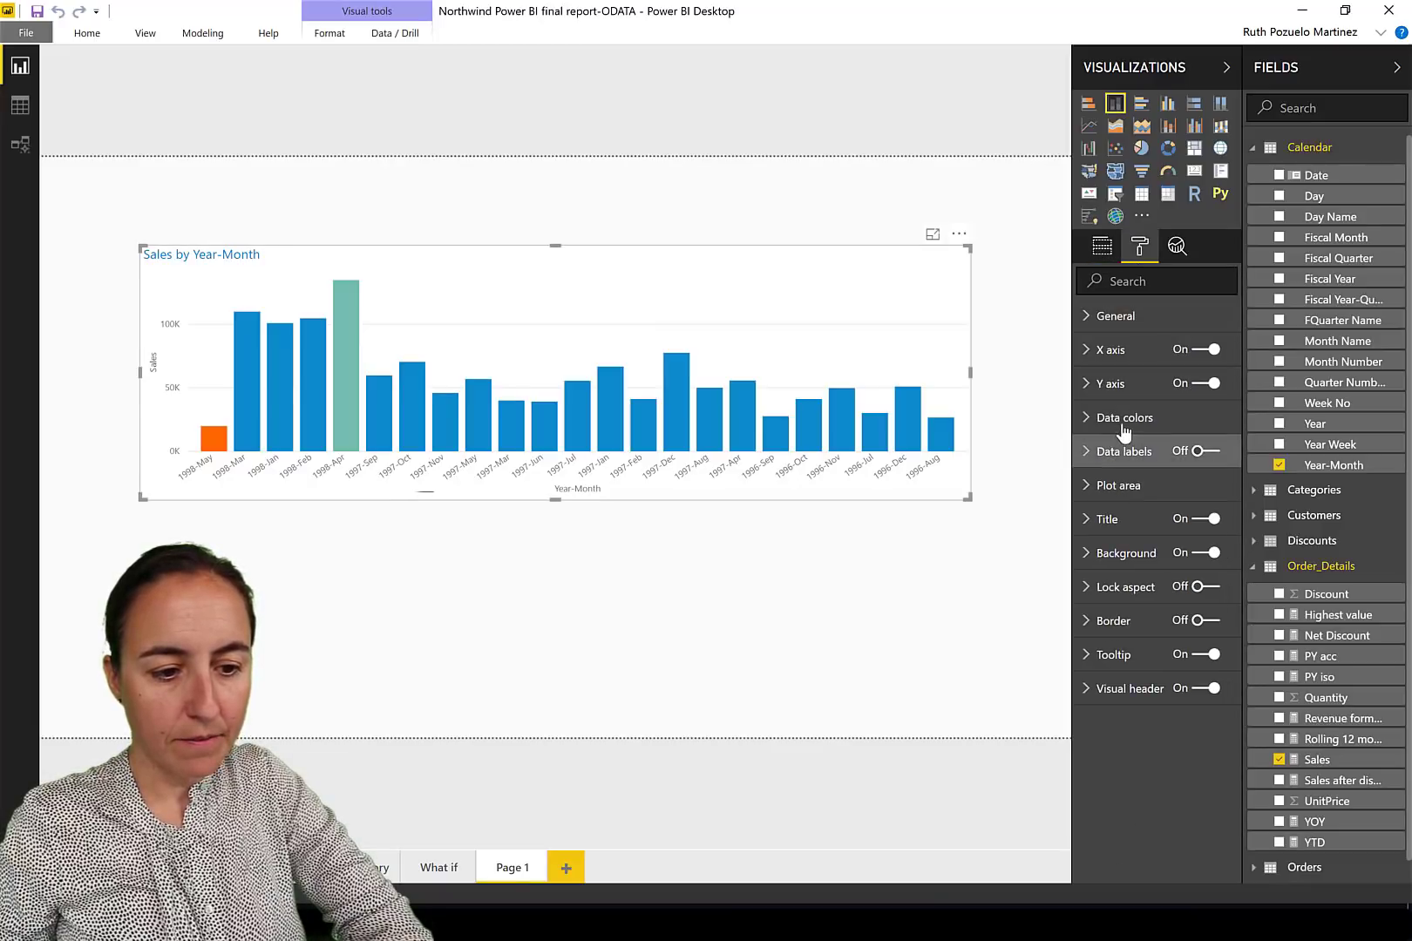
left_click(1125, 418)
left_click(1108, 476)
left_click(477, 293)
left_click(477, 298)
left_click(473, 300)
left_click(387, 470)
scroll(397, 558, "down", 3)
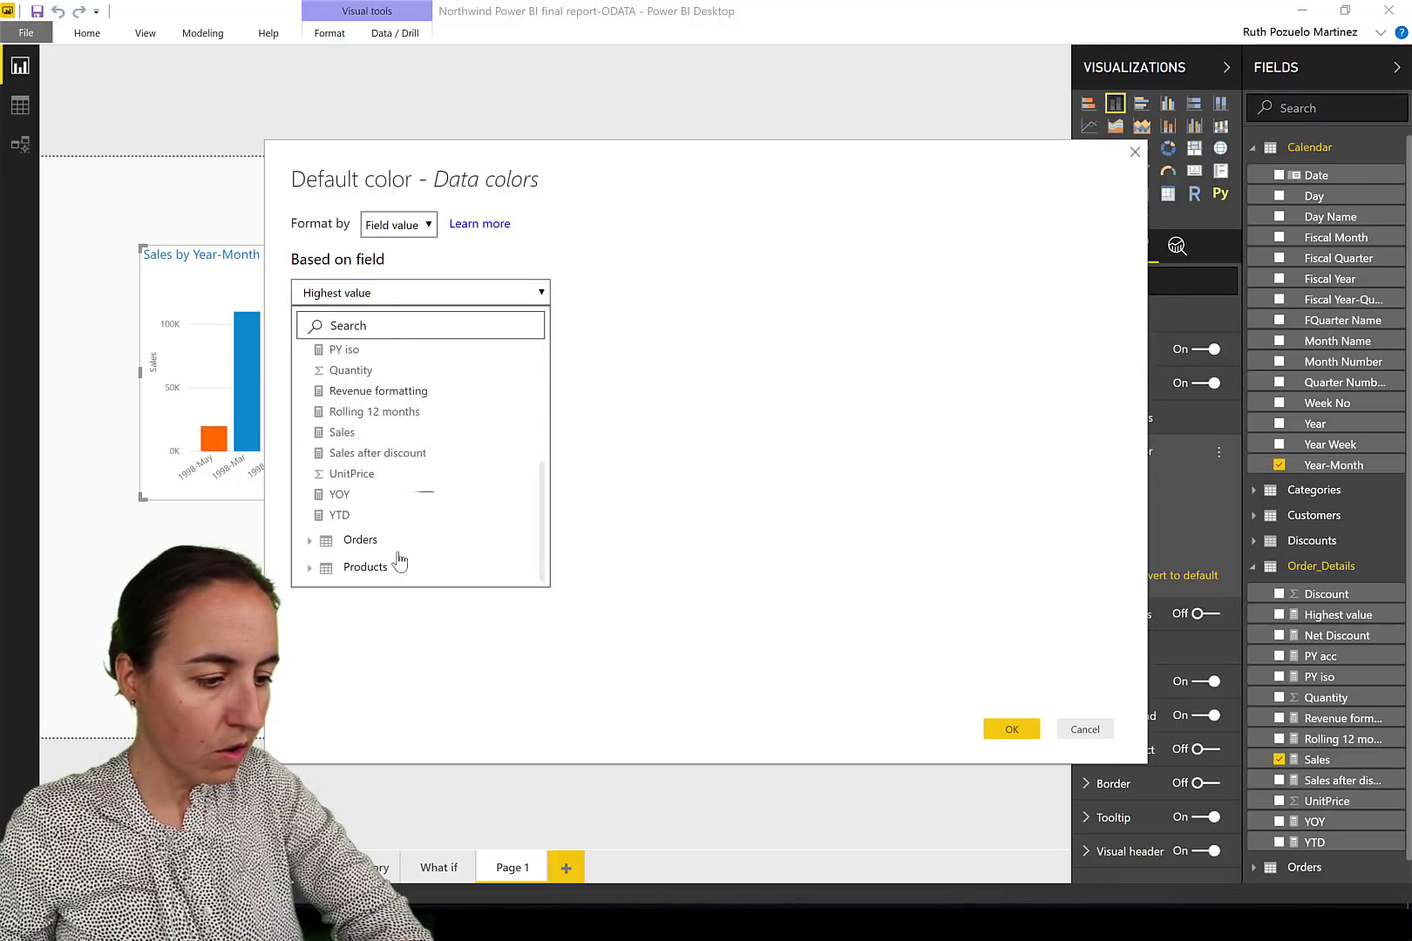
left_click(400, 393)
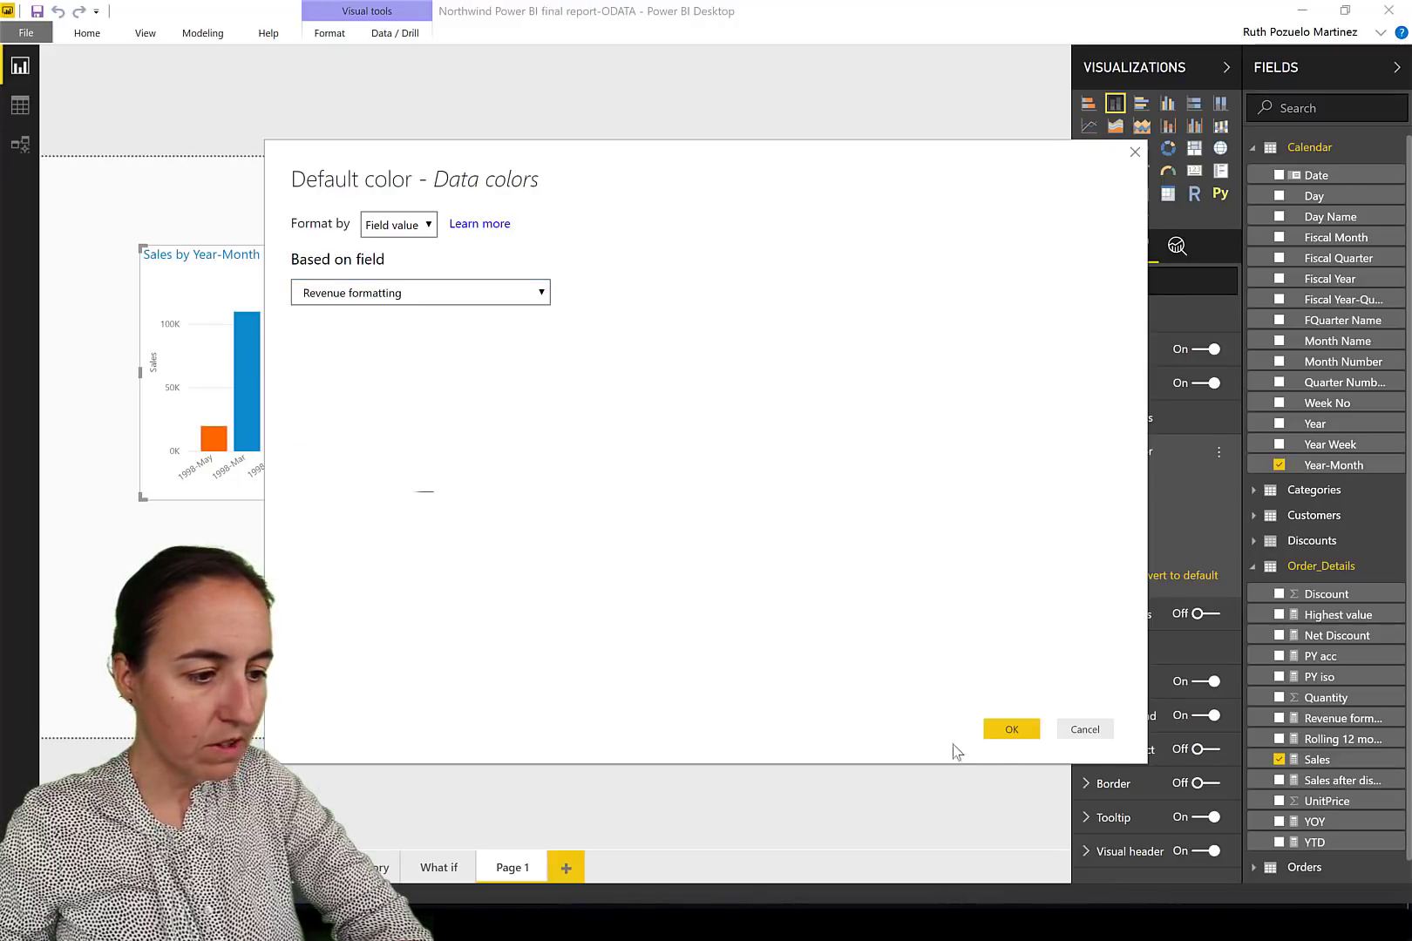
left_click(1011, 730)
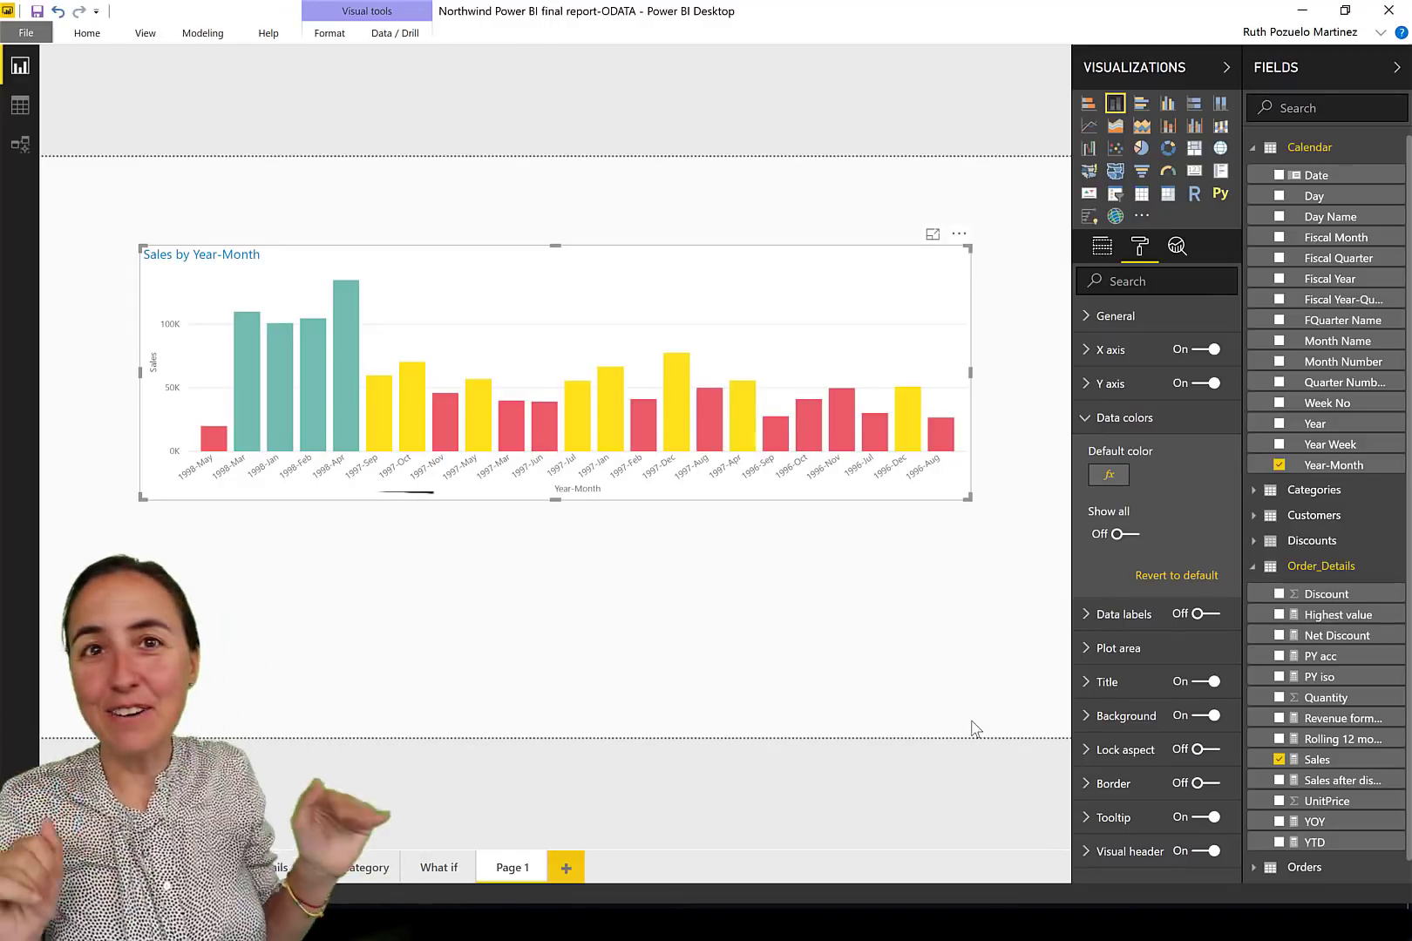
Try Color scale and Sales-based Rules for the bar colours, then cancel to keep the measure colours.
left_click(1109, 474)
left_click(401, 225)
left_click(404, 253)
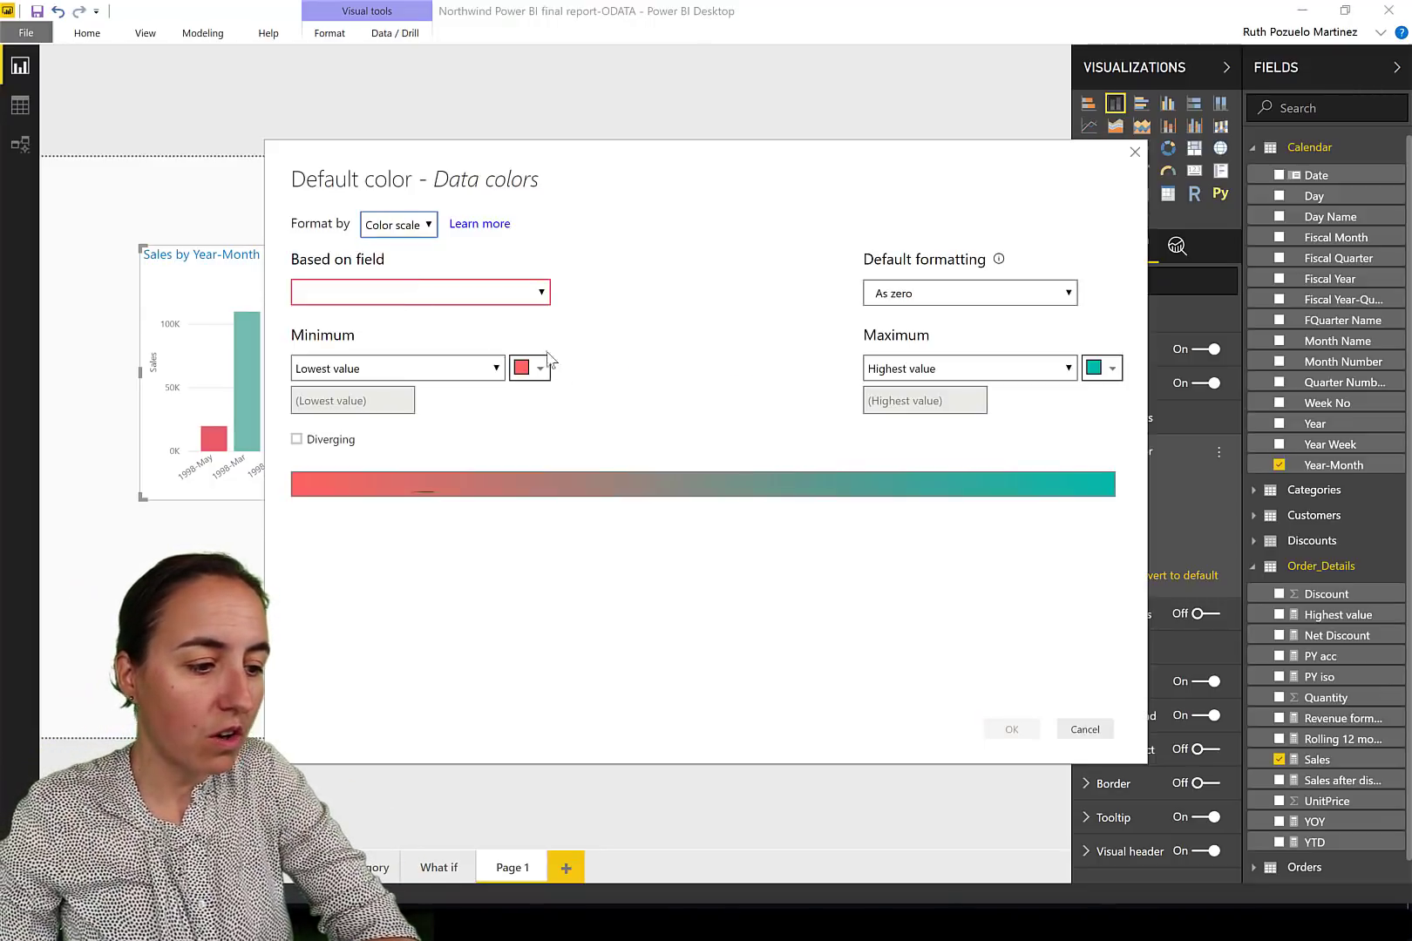
left_click(401, 225)
left_click(409, 283)
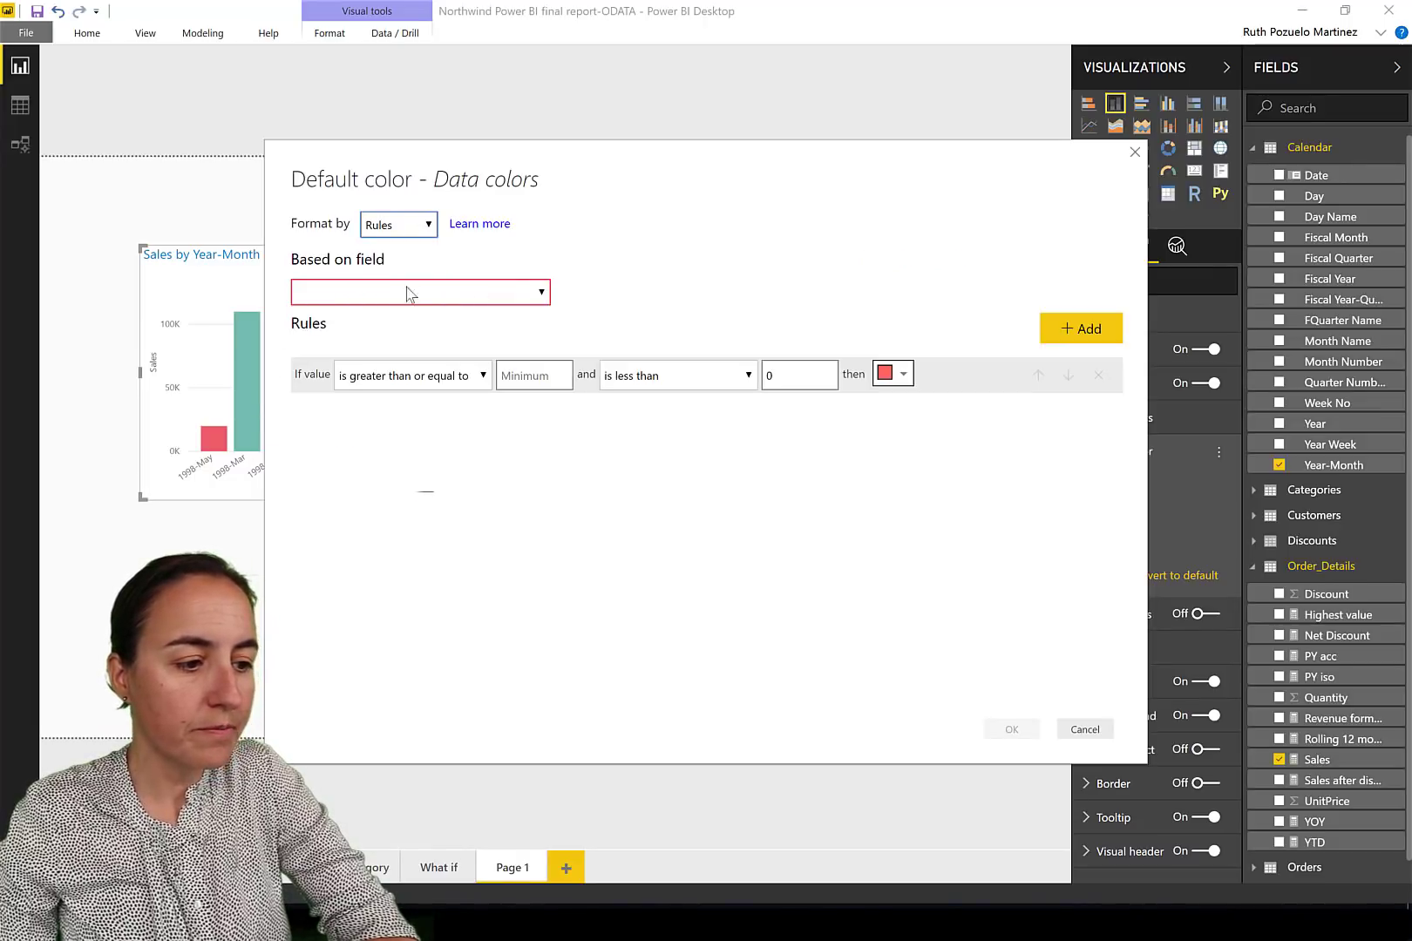
left_click(412, 292)
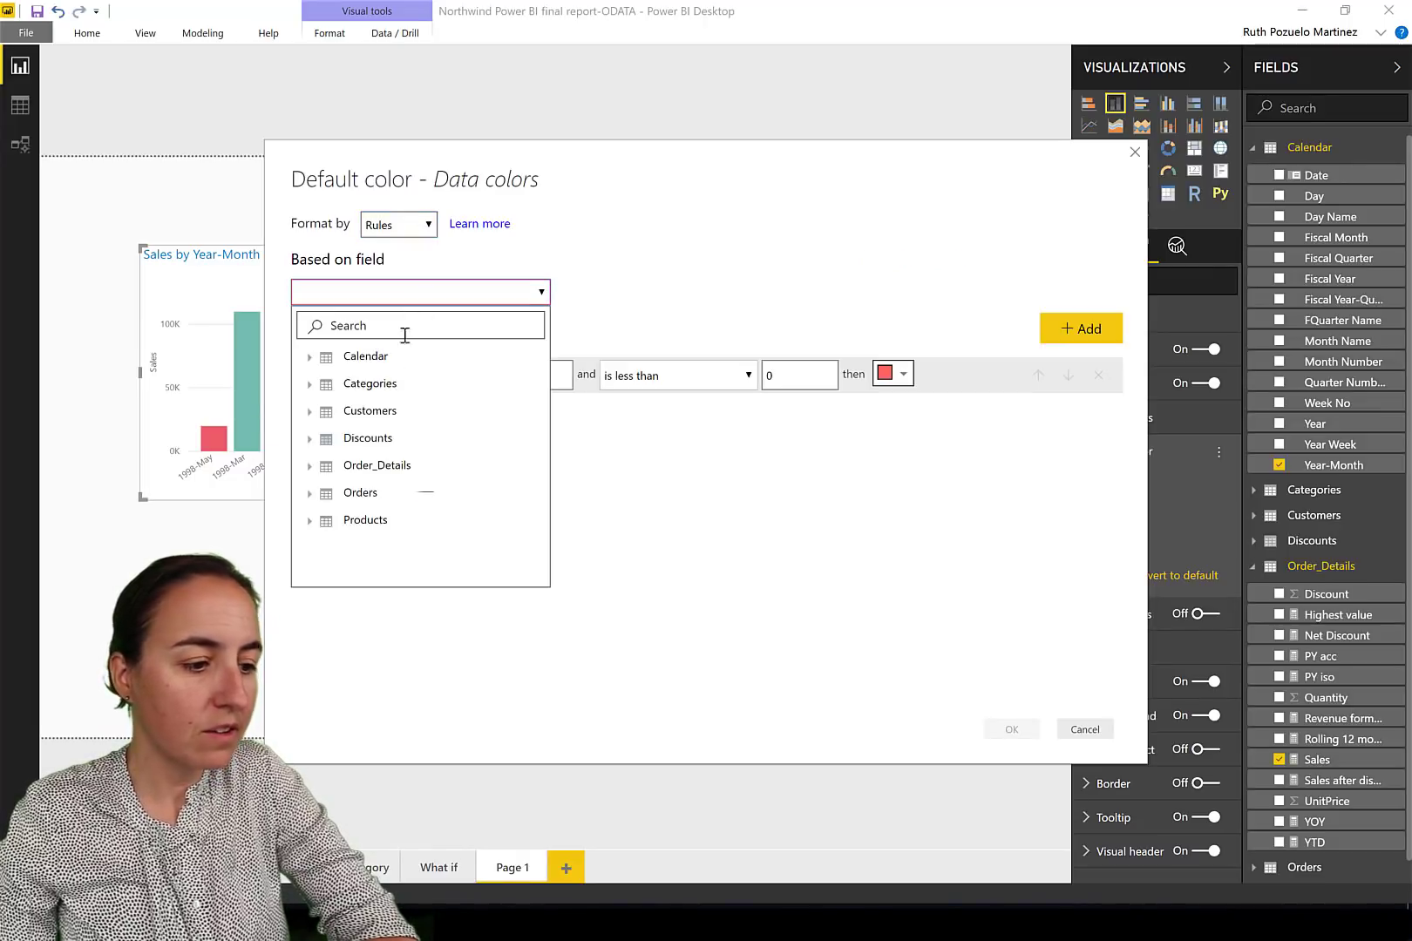
left_click(375, 467)
scroll(403, 477, "down", 3)
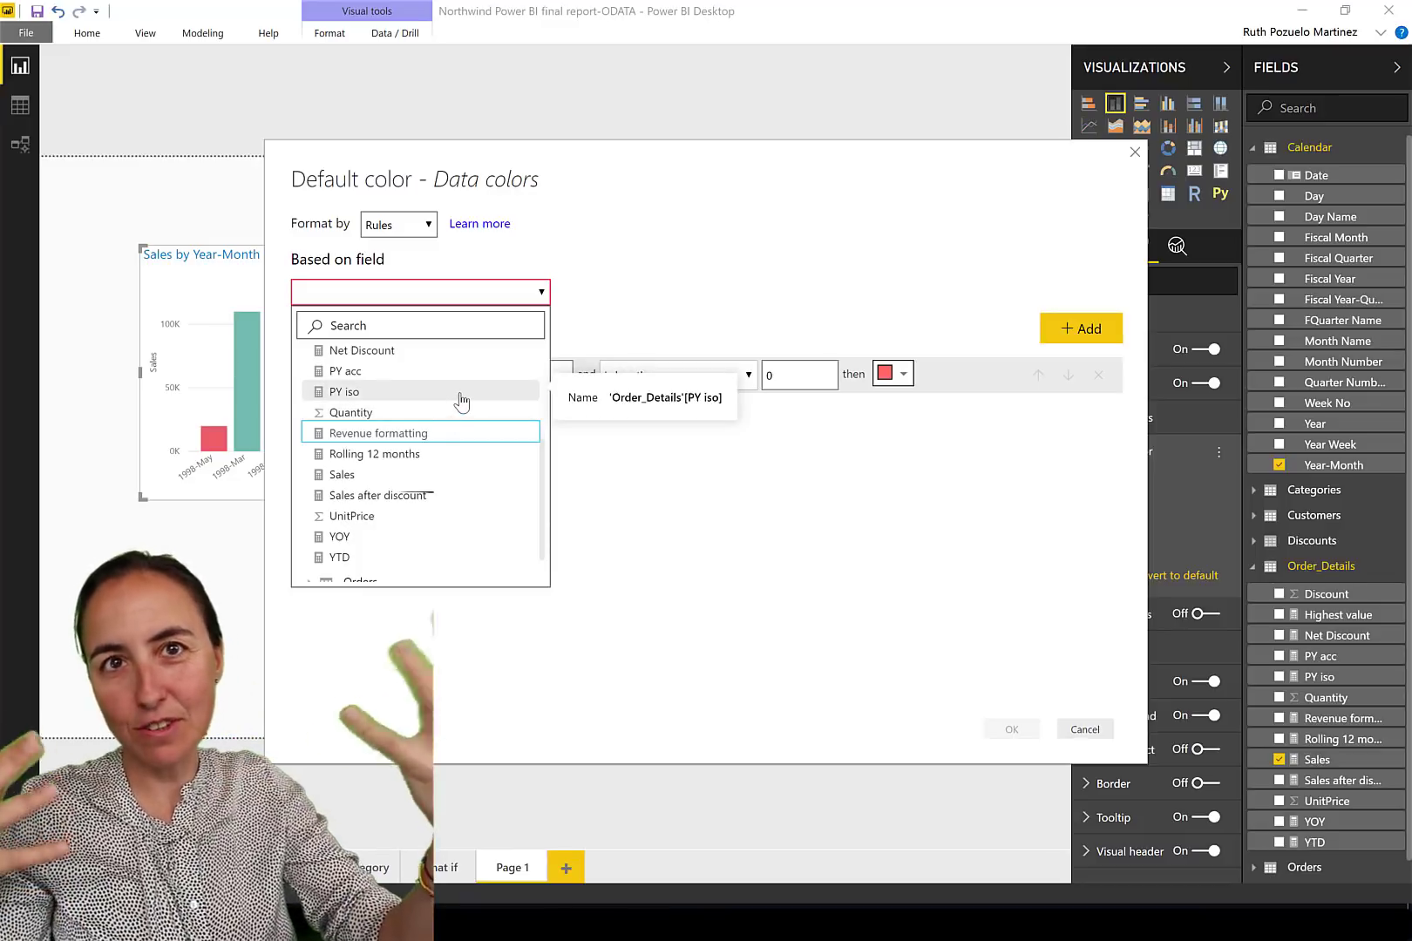
left_click(359, 475)
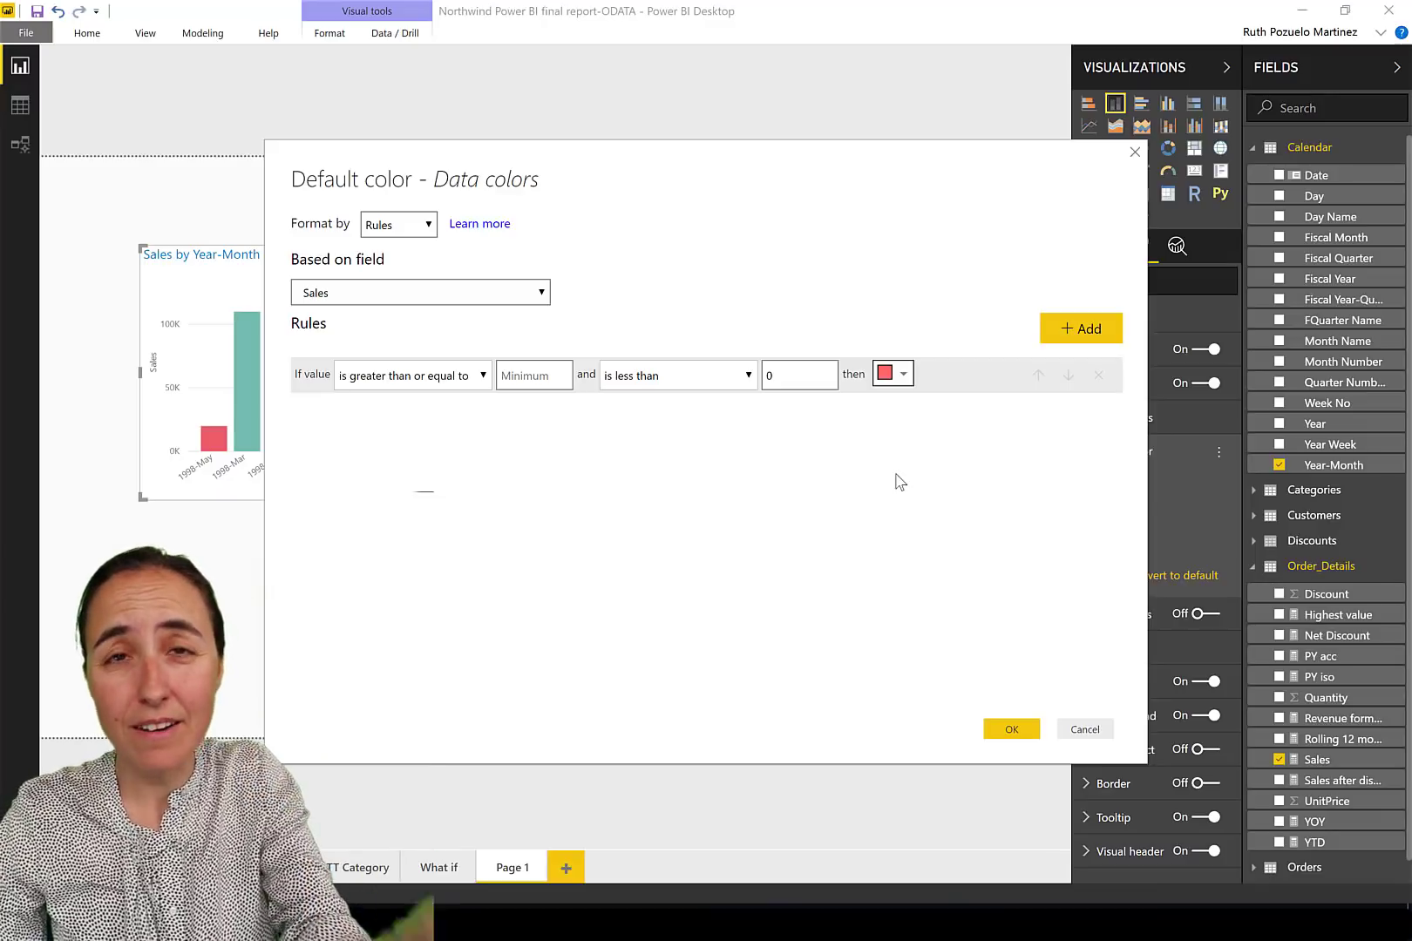
left_click(1085, 729)
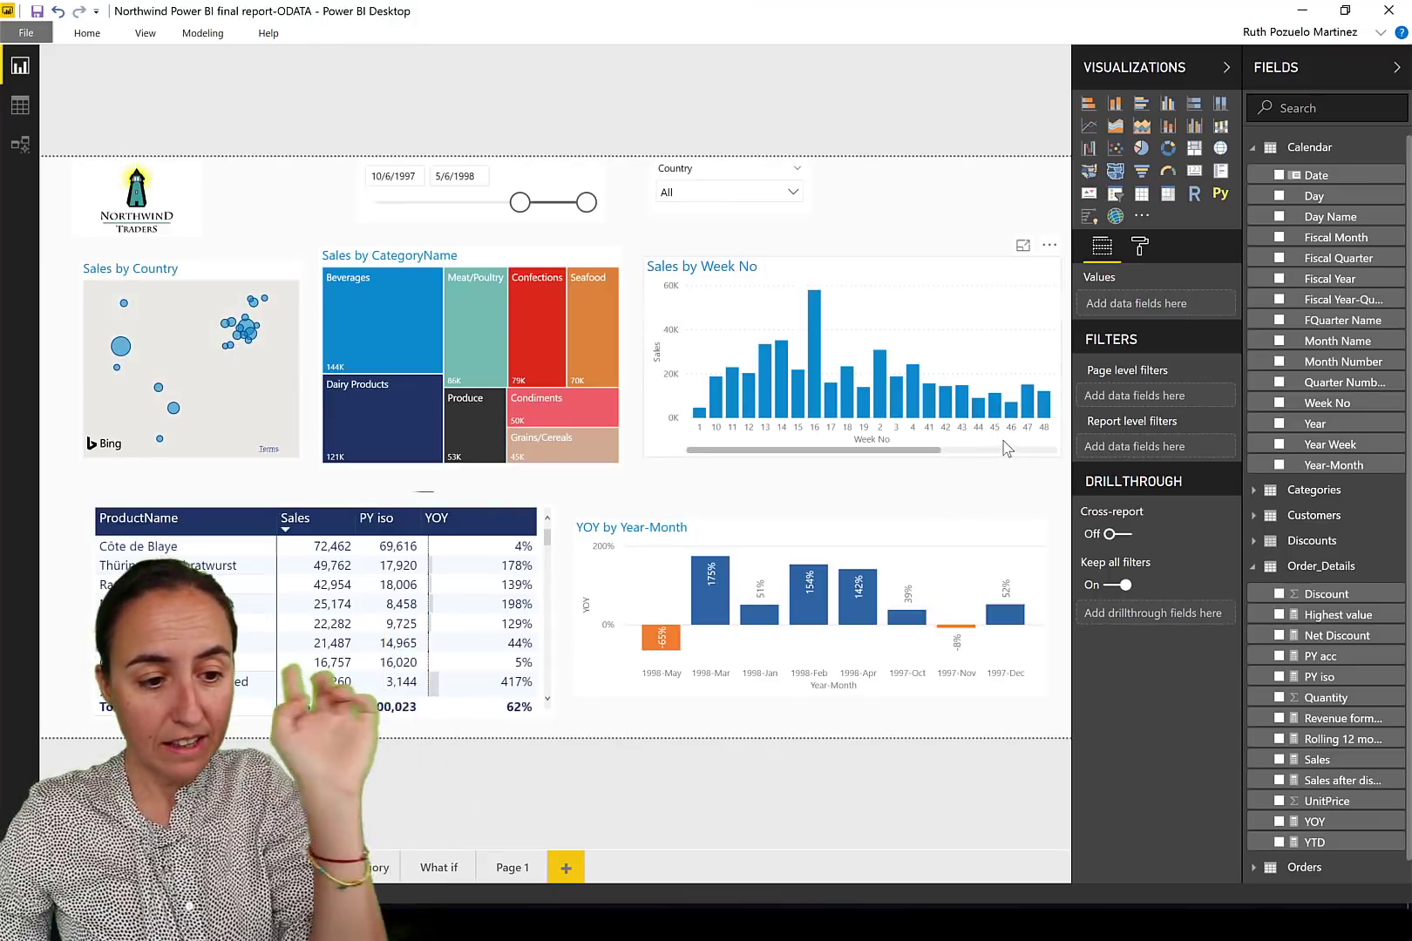
Set the Sales by Week No default bar colour to Field value from Order_Details' Revenue formatting.
left_click(1004, 447)
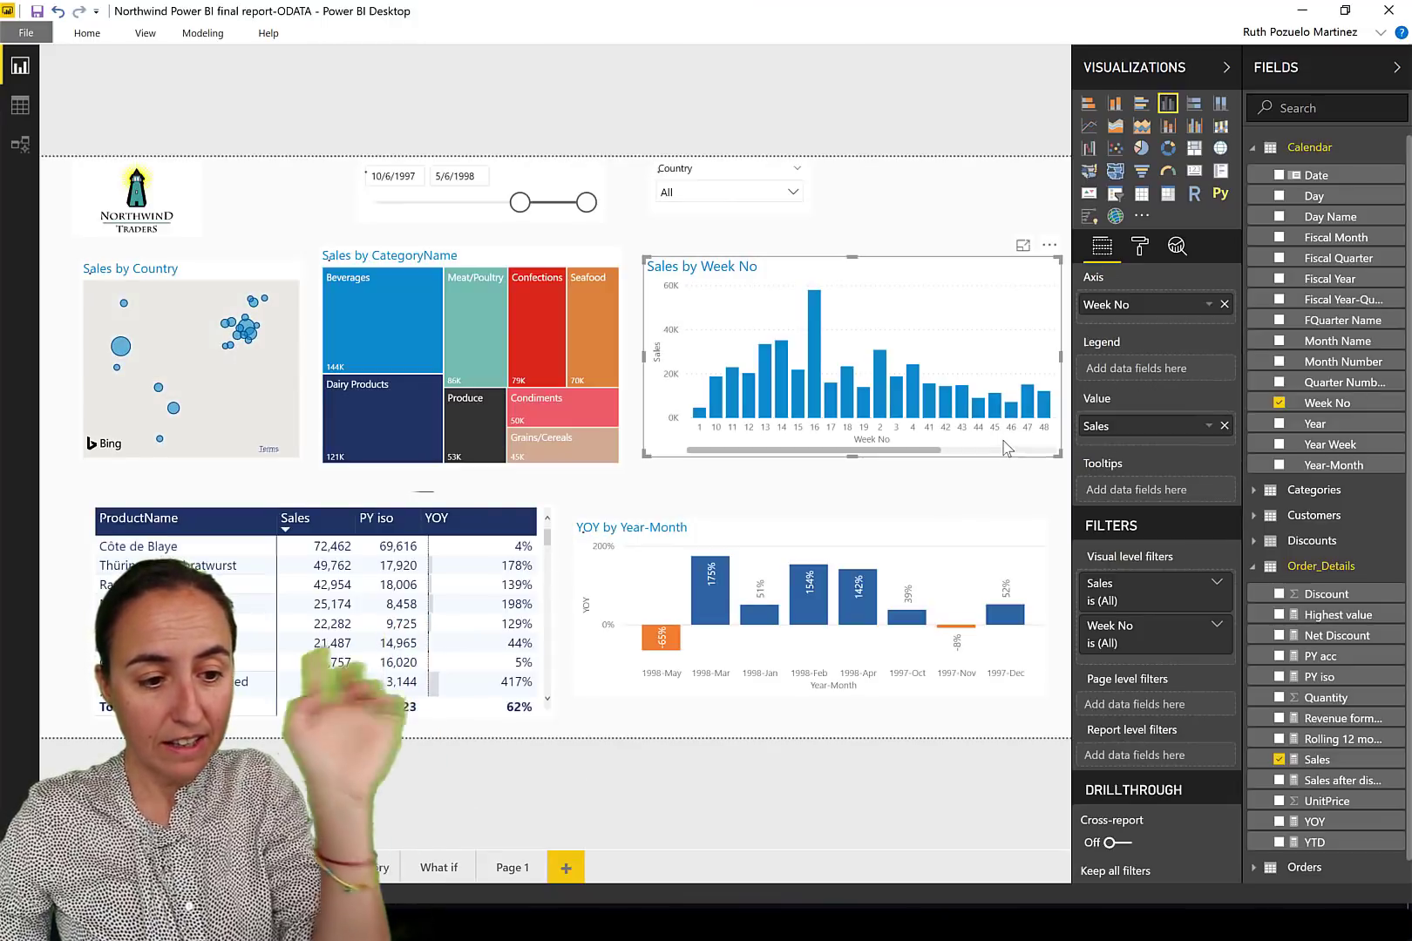
left_click(1139, 246)
left_click(1120, 417)
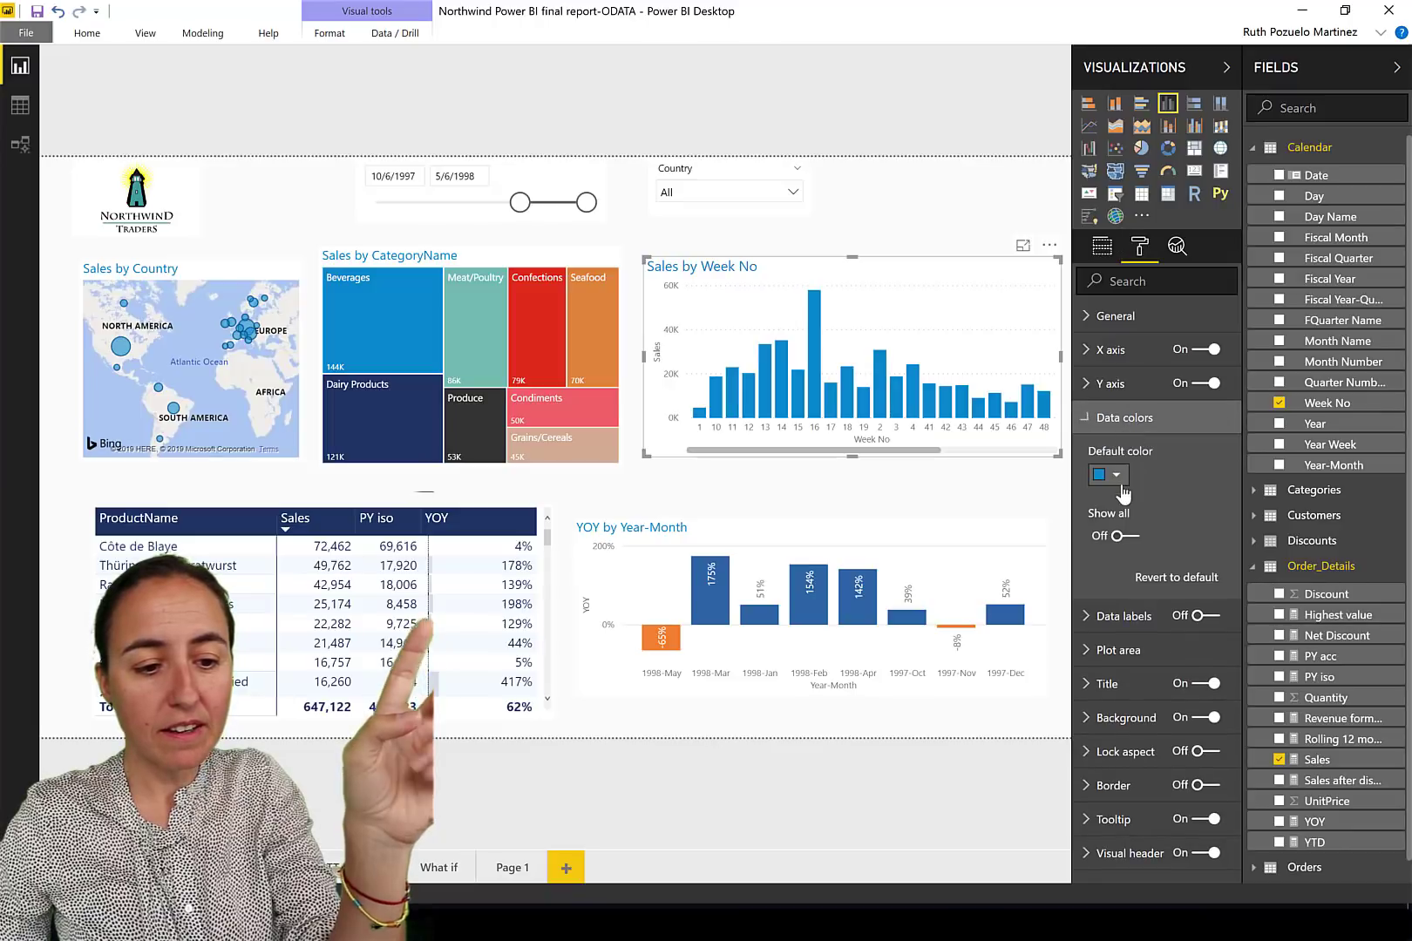
left_click(1225, 462)
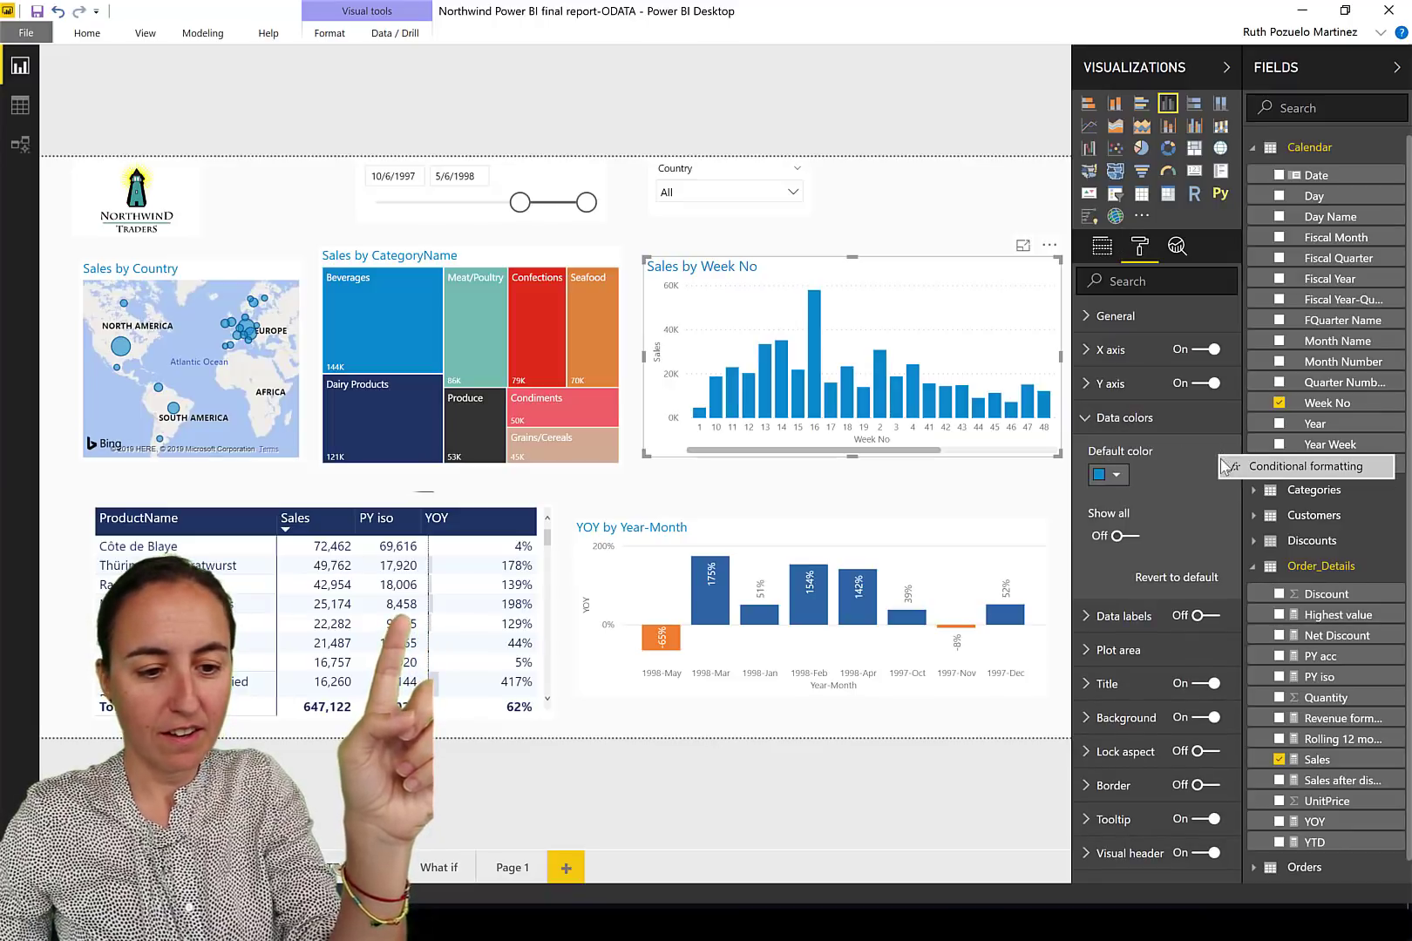
left_click(1229, 468)
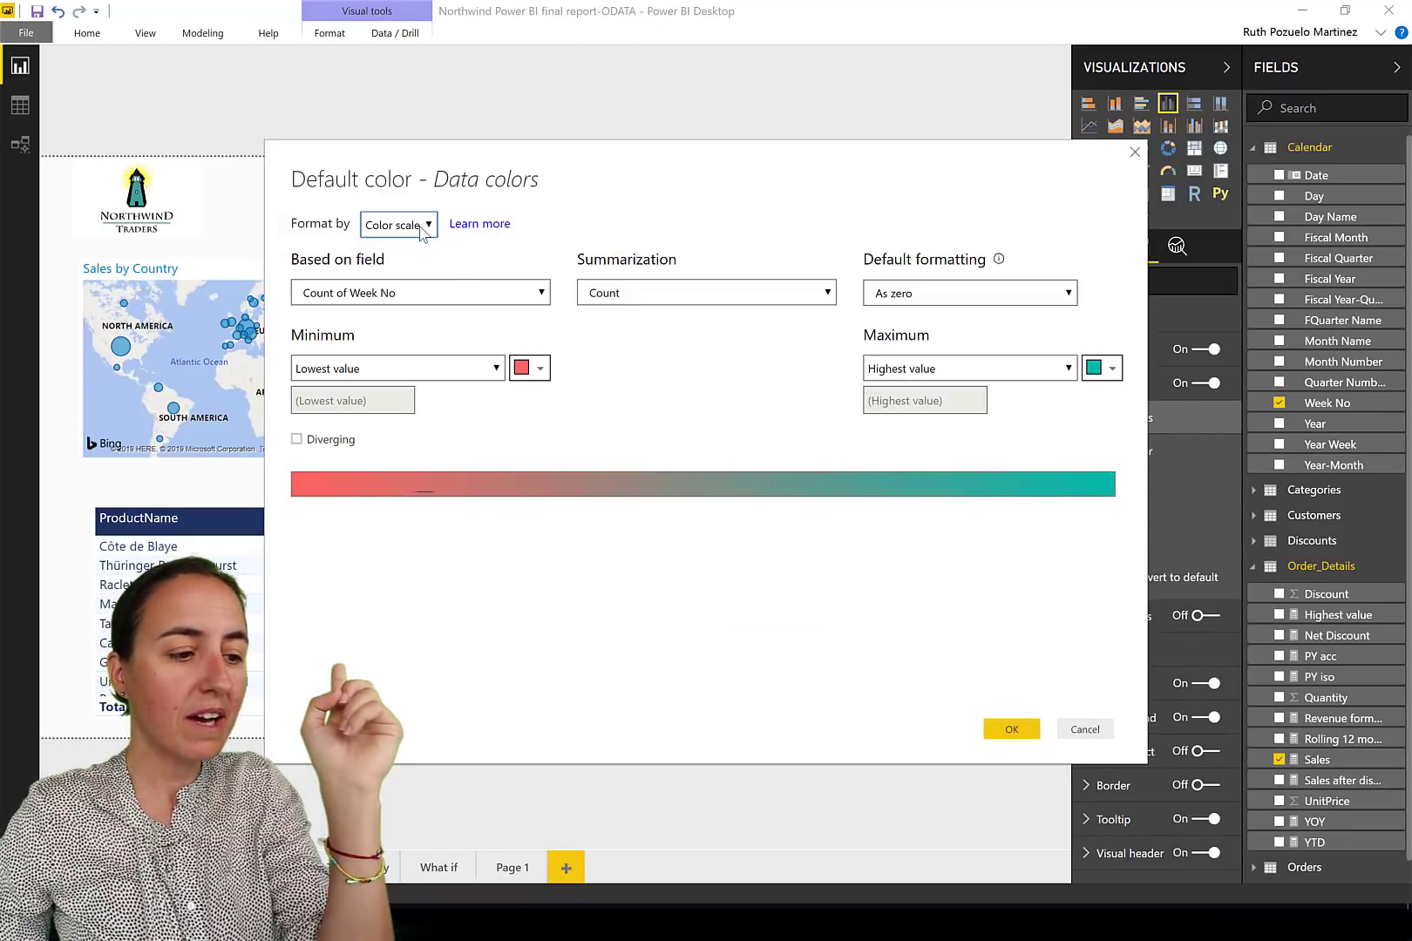
left_click(398, 225)
left_click(391, 312)
left_click(416, 293)
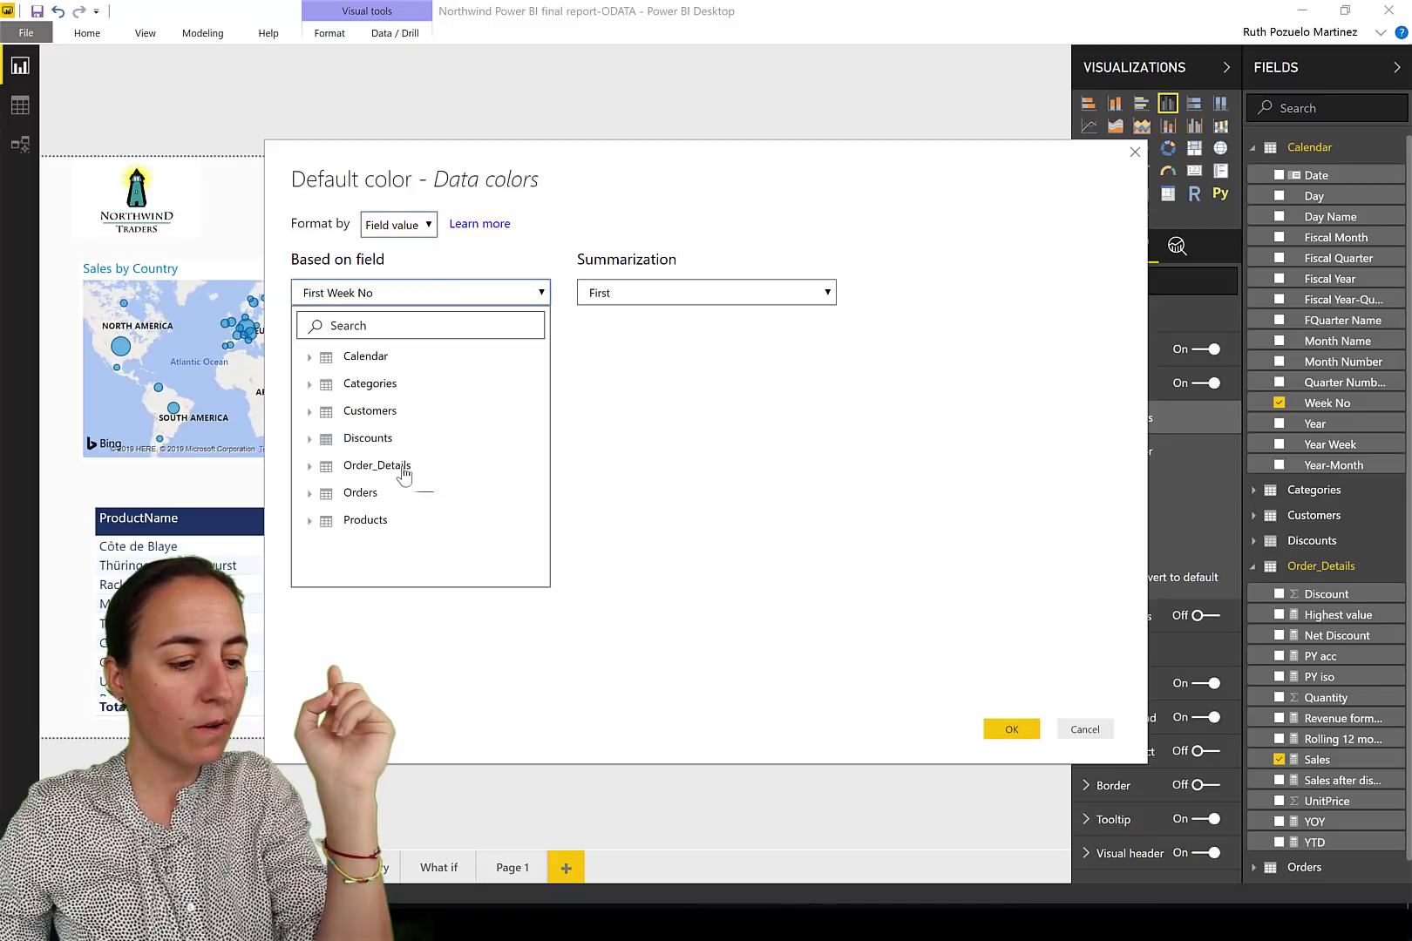
left_click(399, 466)
scroll(405, 488, "down", 3)
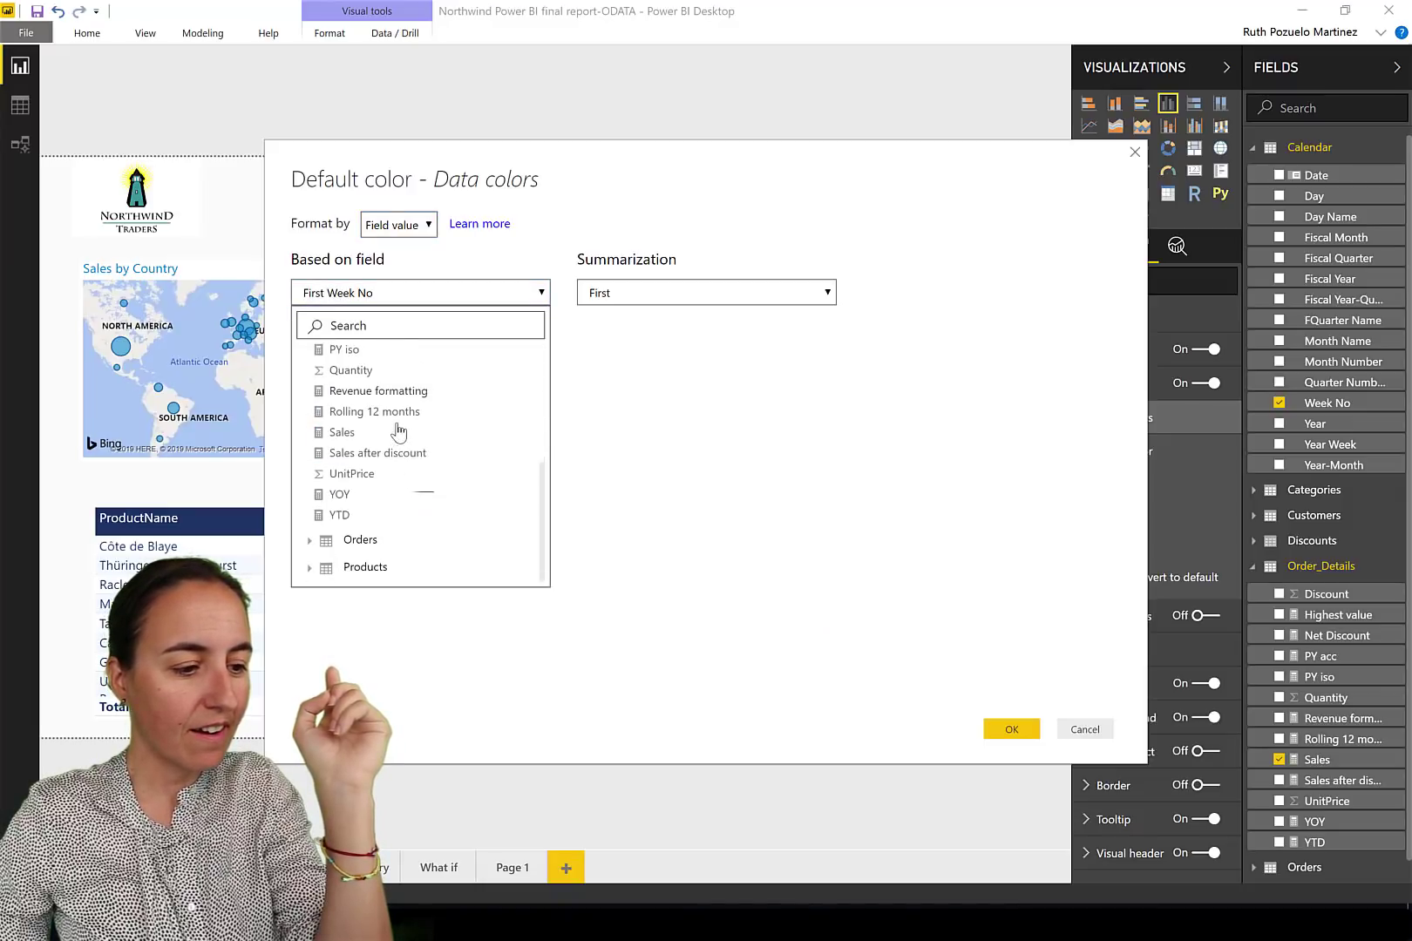
left_click(410, 390)
left_click(1010, 732)
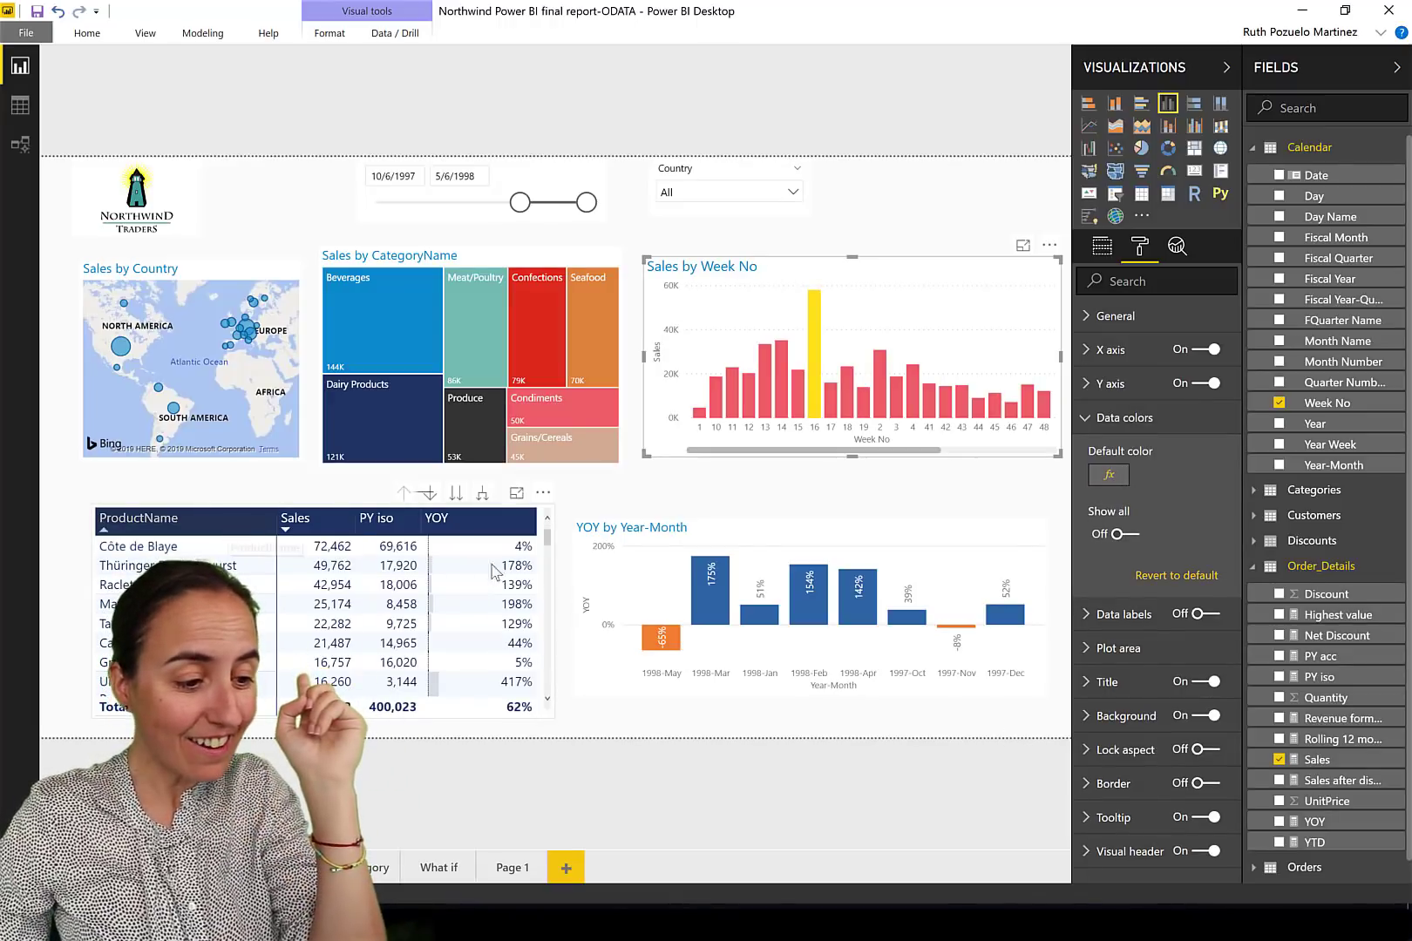
Select the product table and preview the Sales background colour settings without applying them.
left_click(231, 530)
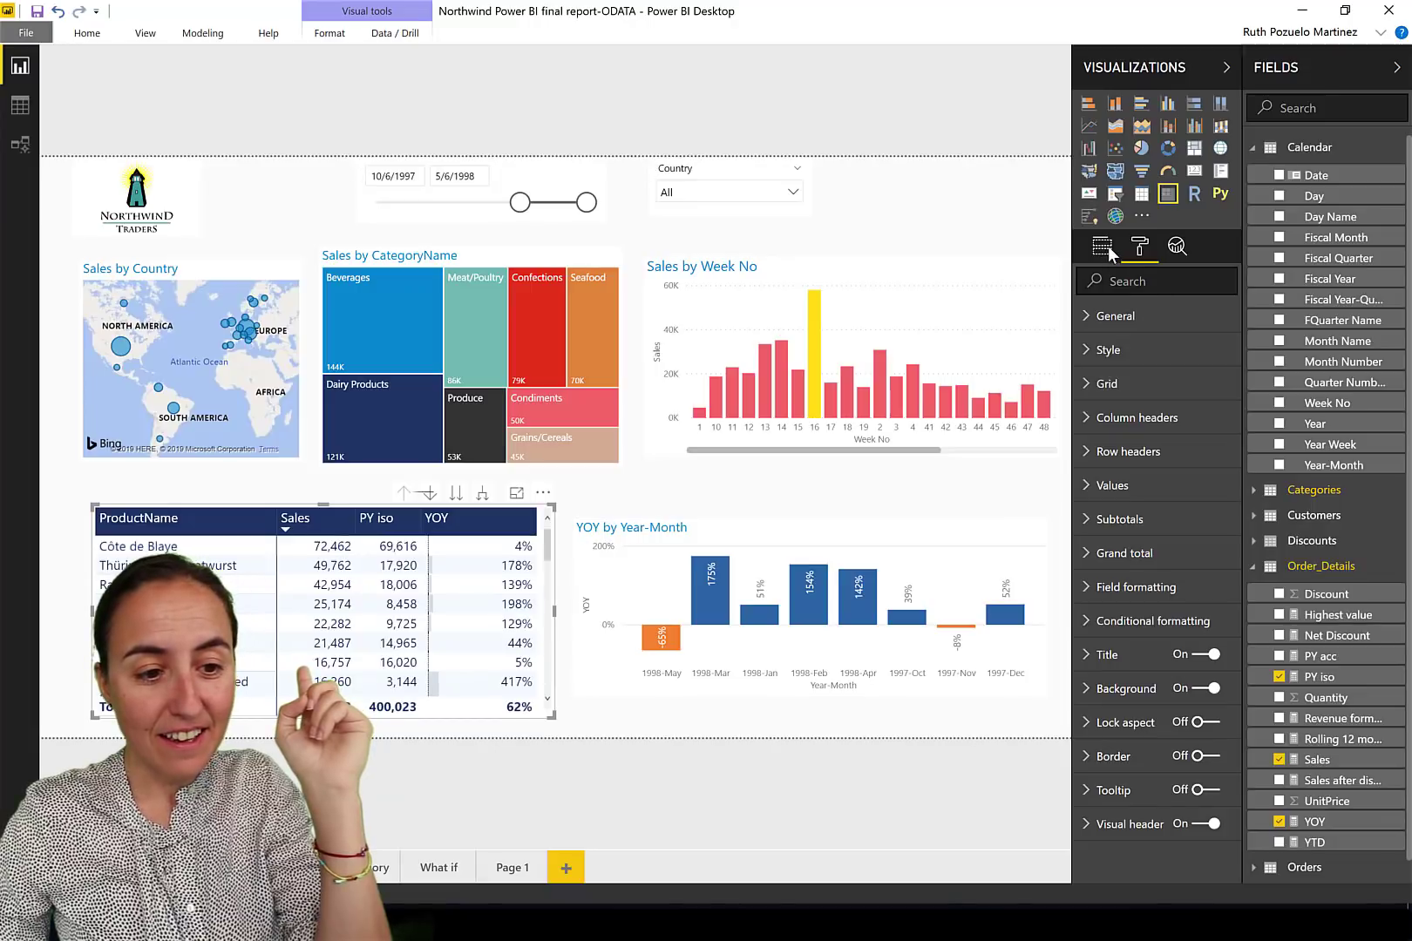
left_click(1103, 247)
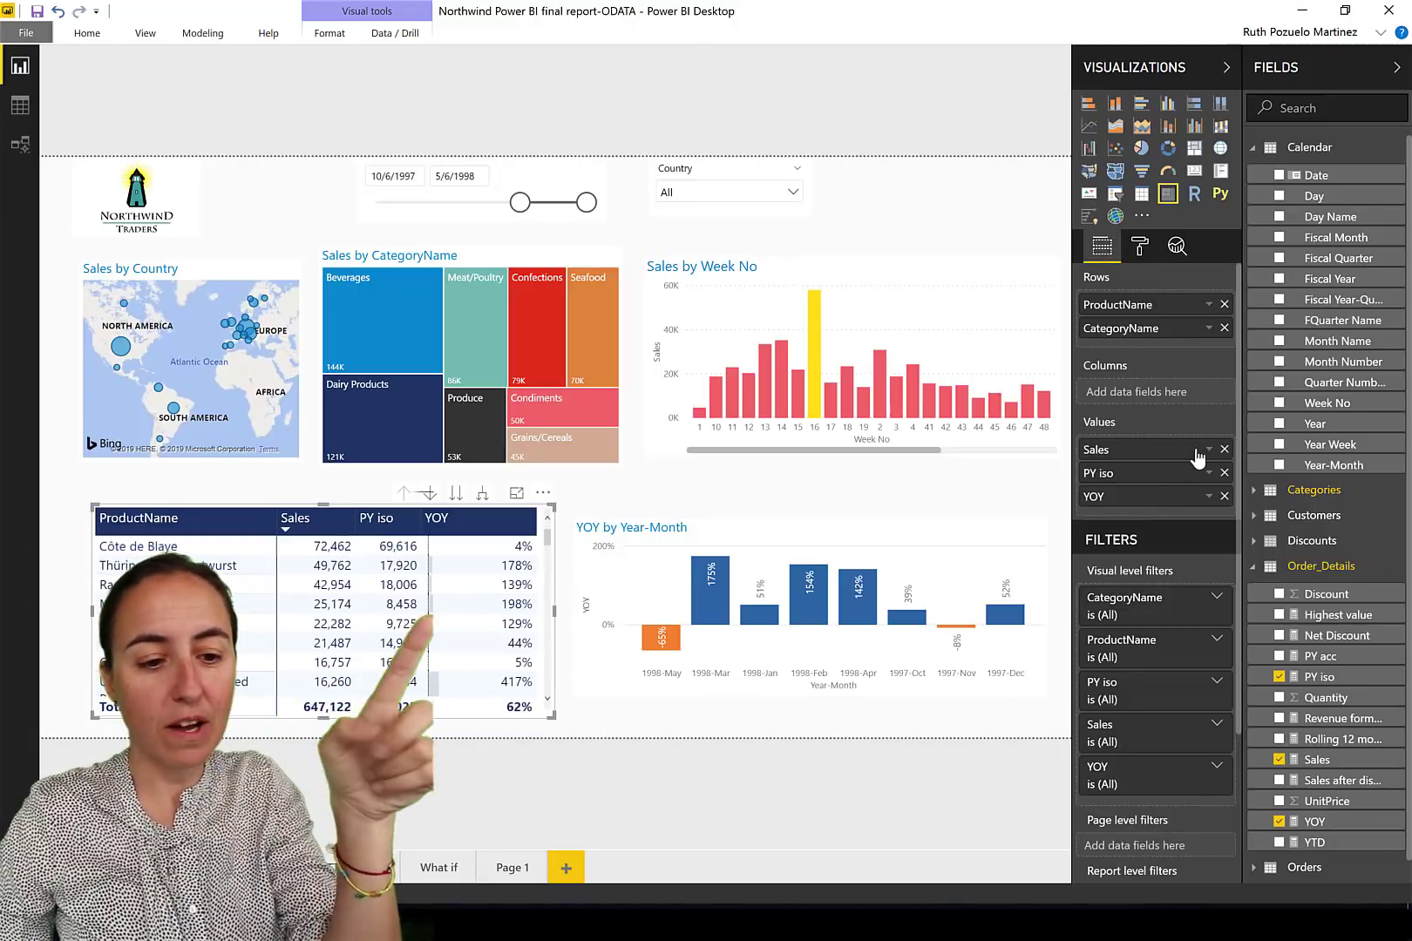
left_click(1207, 450)
mouse_move(1218, 566)
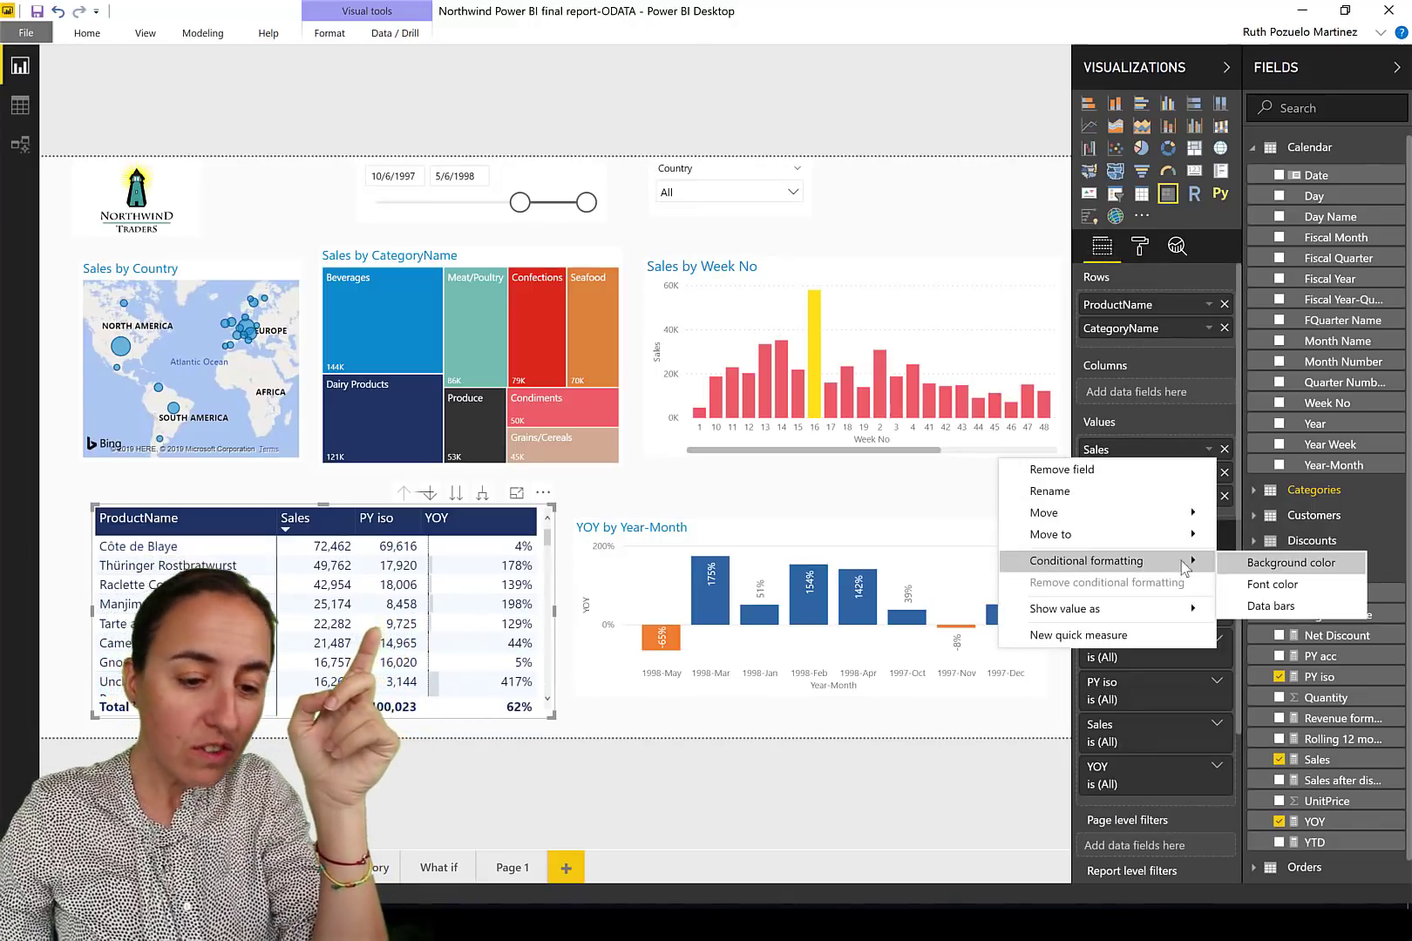
left_click(1288, 567)
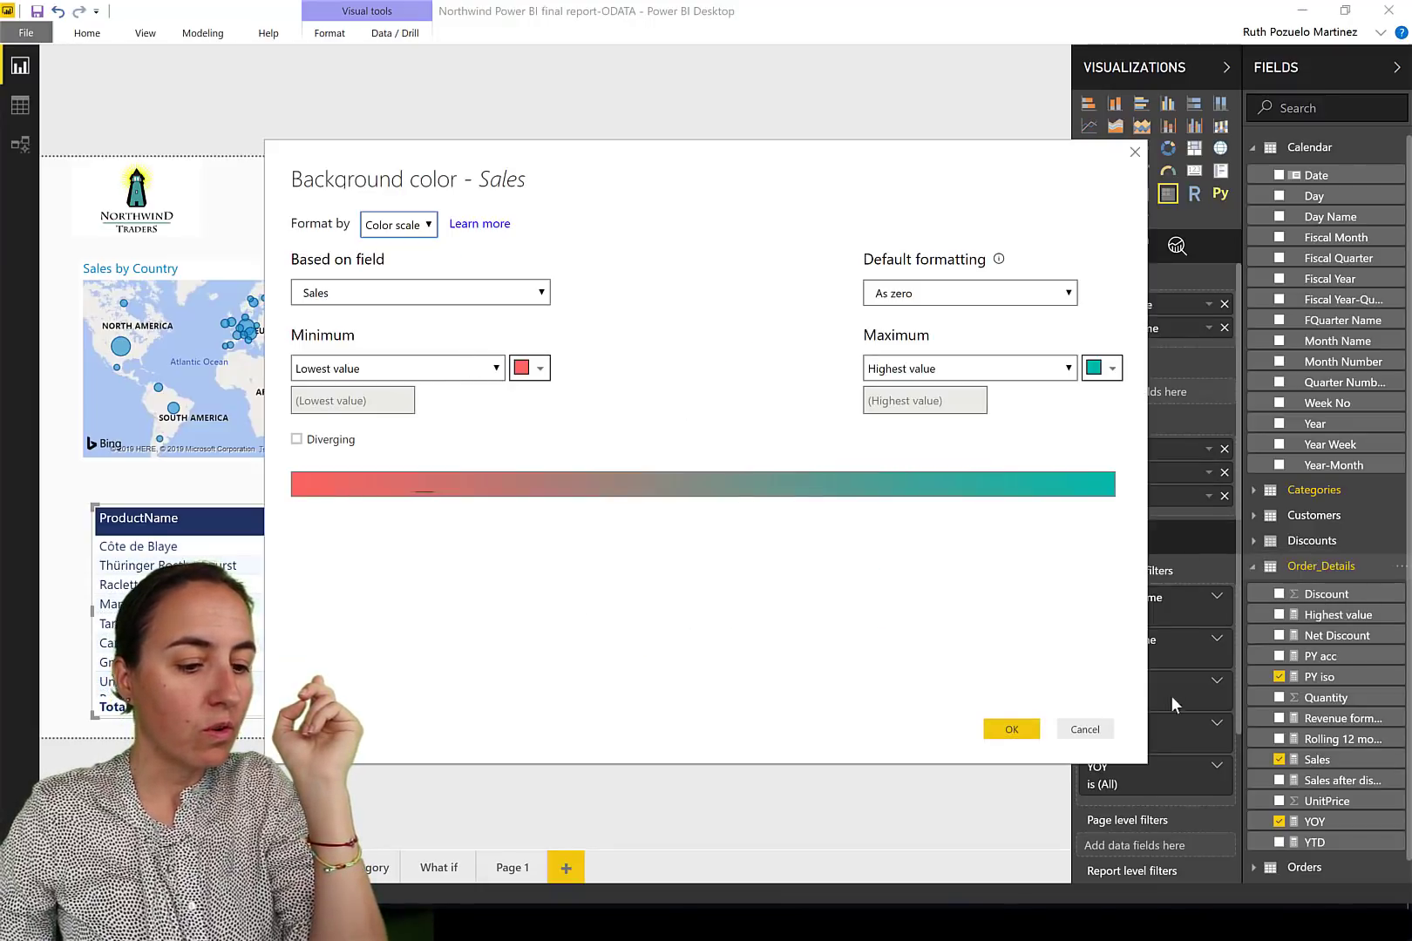
left_click(1095, 732)
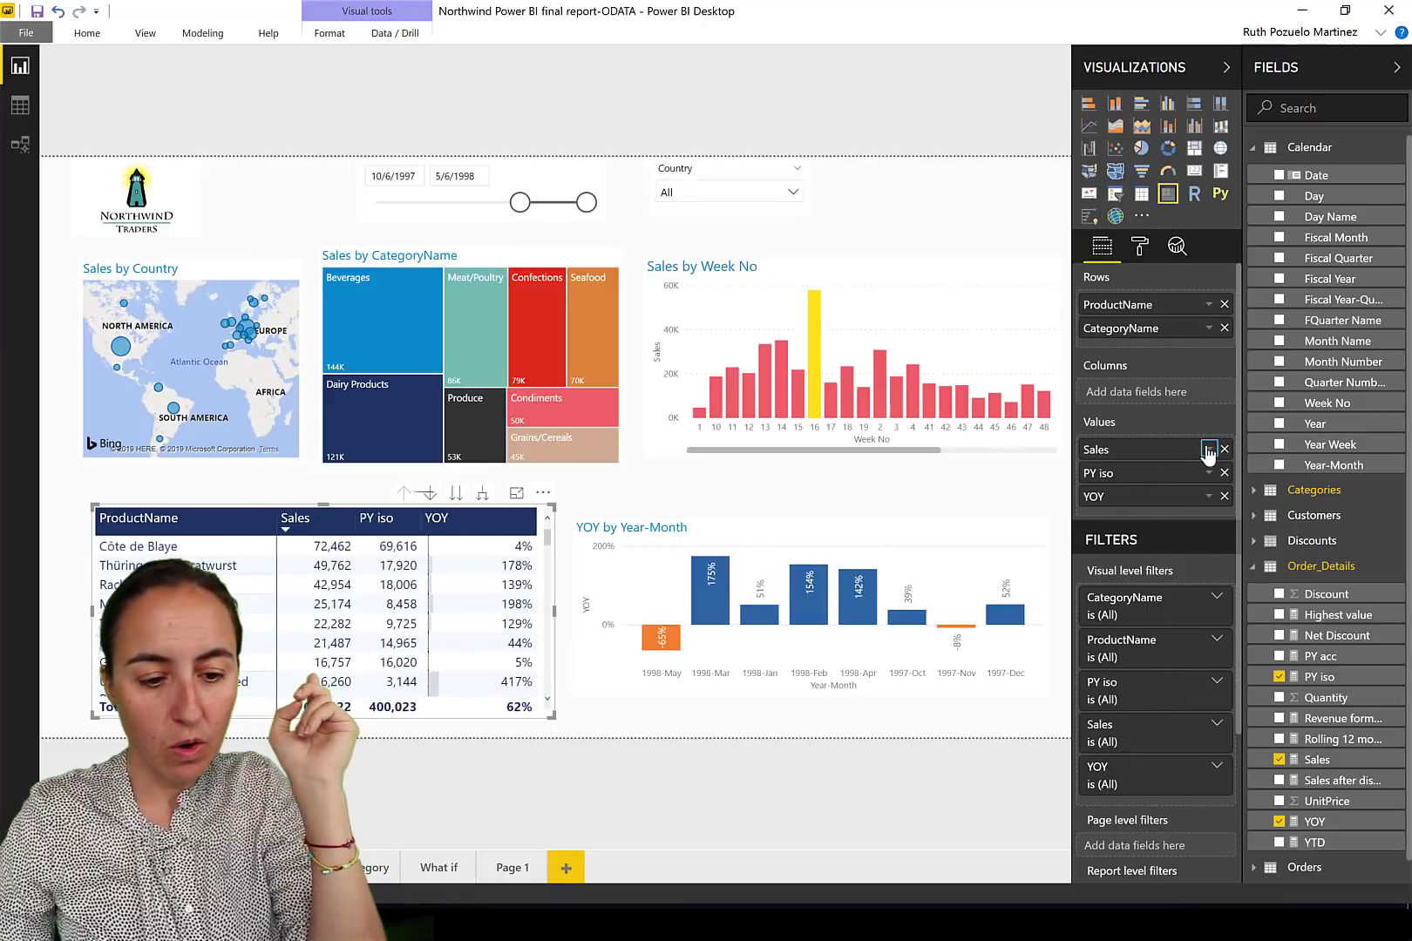
Preview the Sales font colour and data bar formatting options, leaving both unchanged.
left_click(1208, 450)
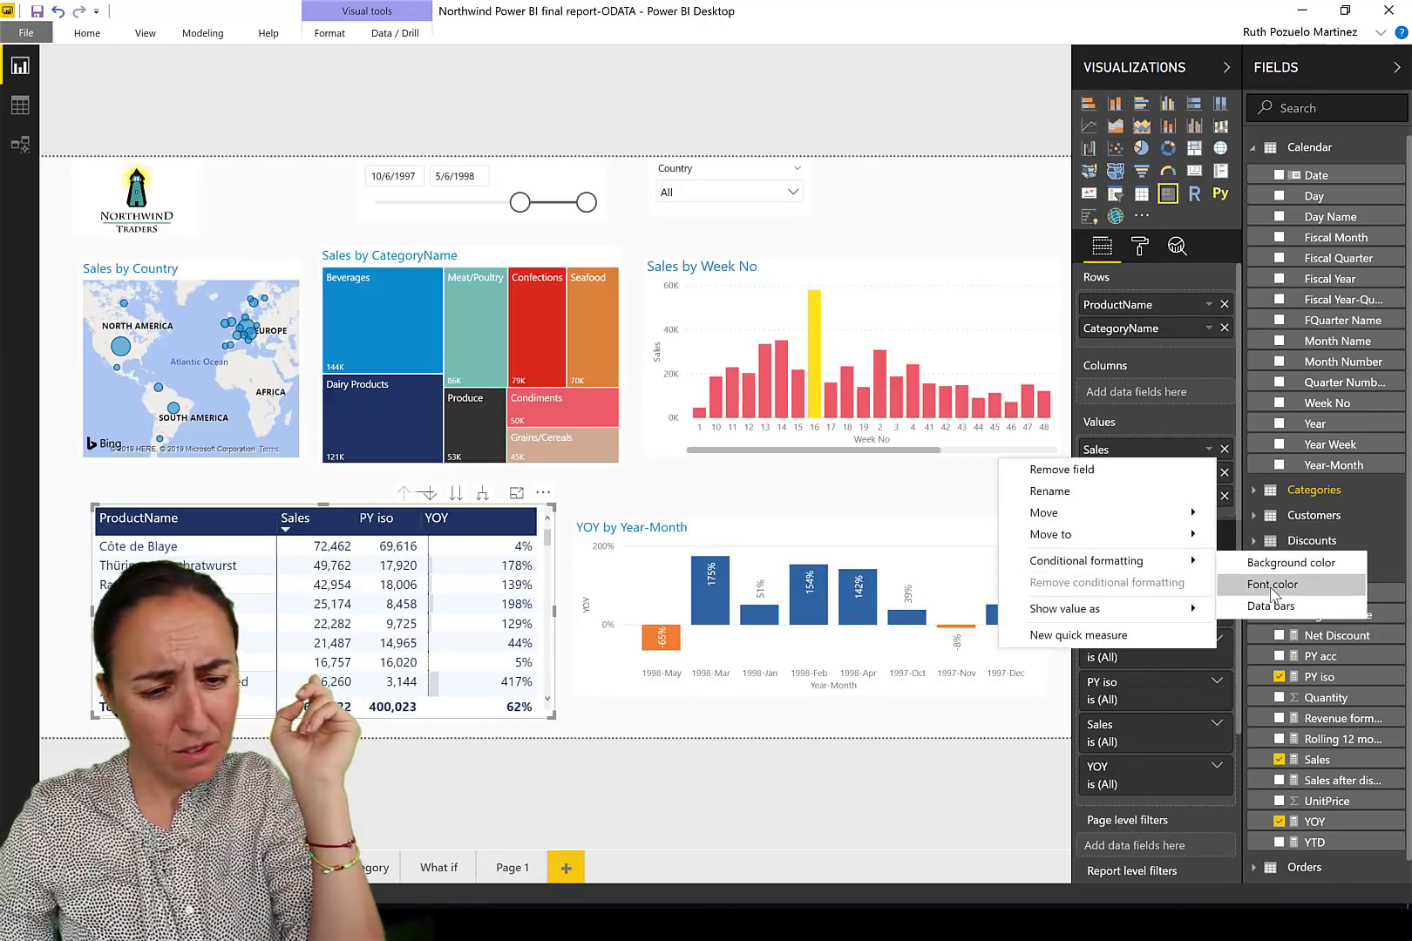
left_click(1266, 587)
left_click(1087, 732)
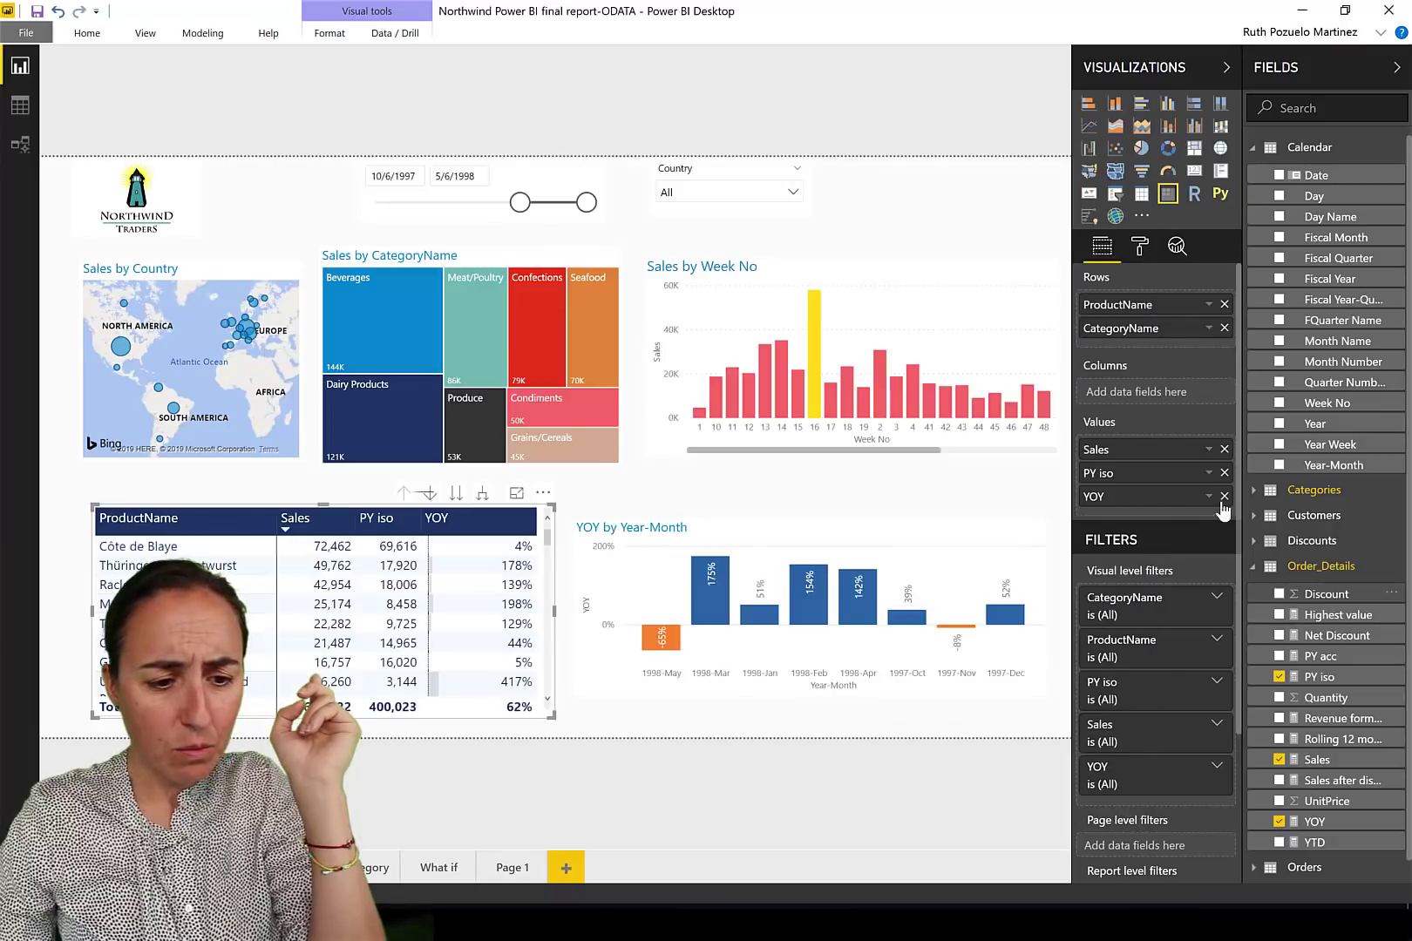
left_click(1209, 450)
mouse_move(1133, 561)
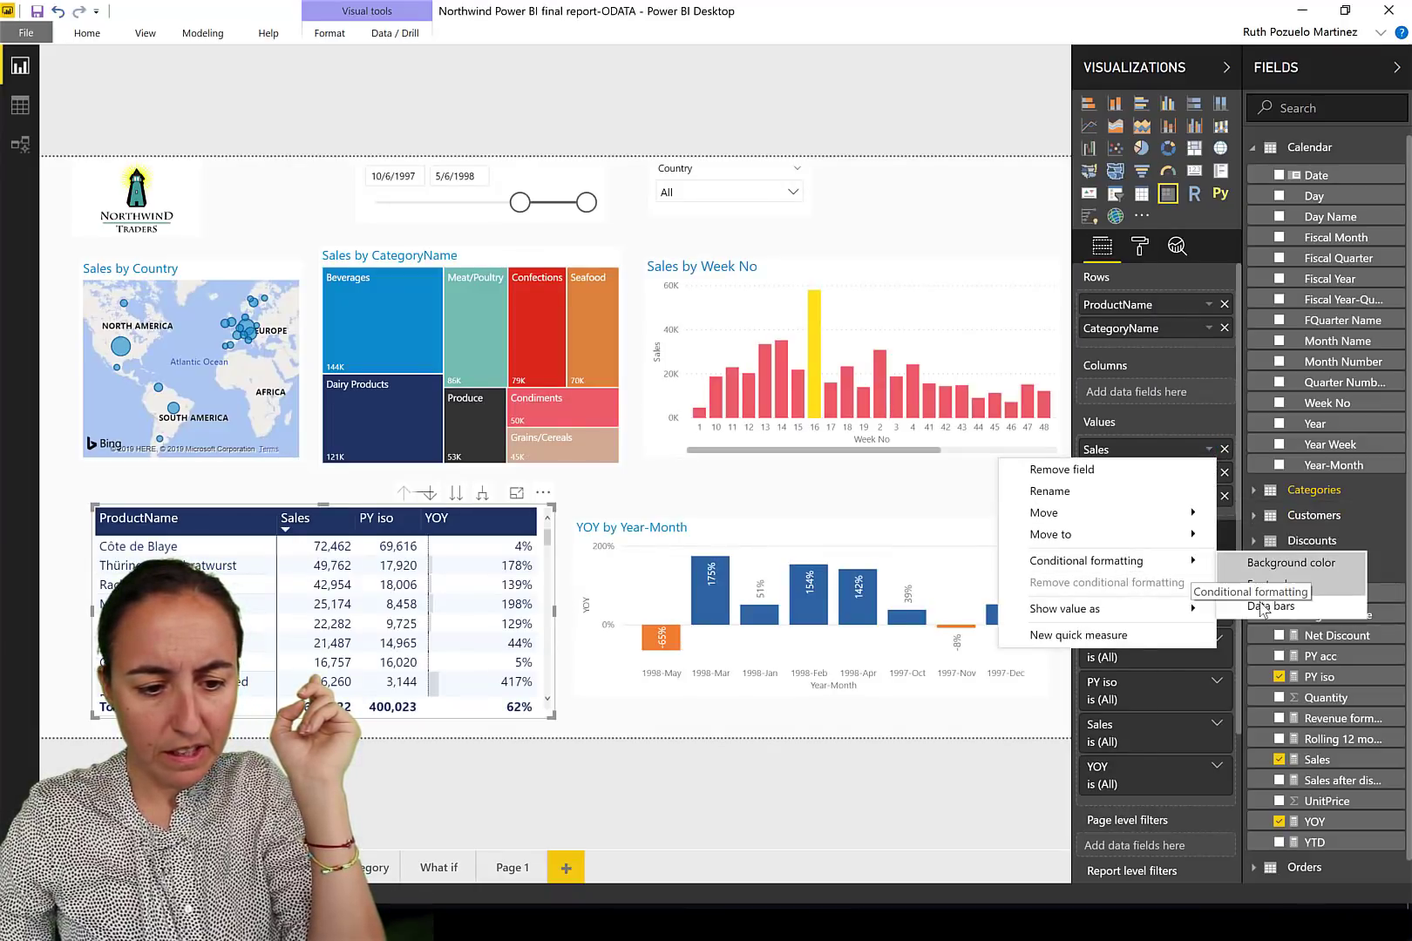
left_click(1261, 608)
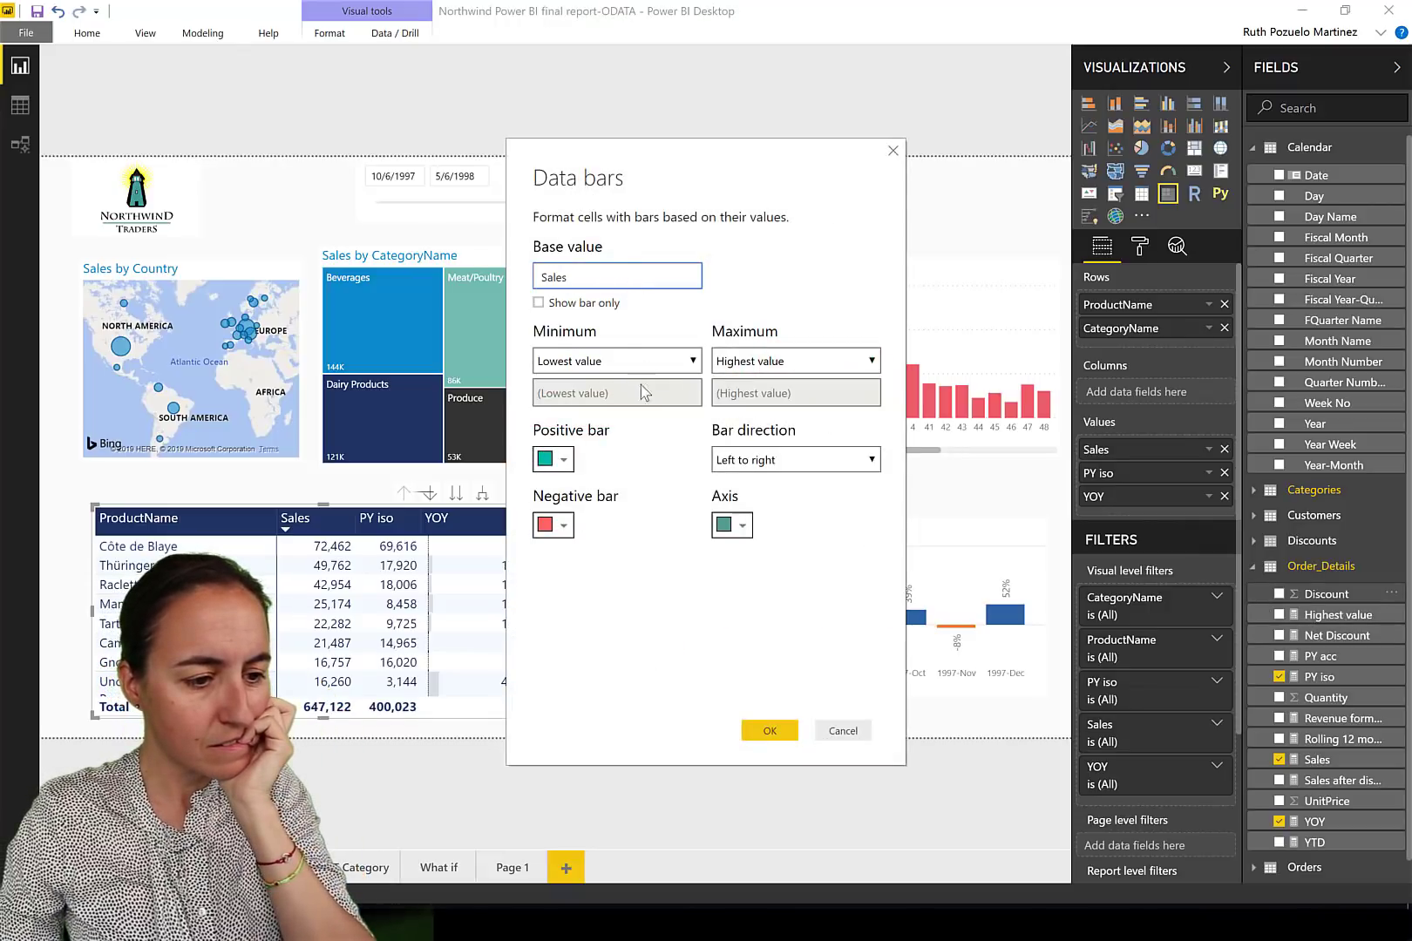
left_click(845, 732)
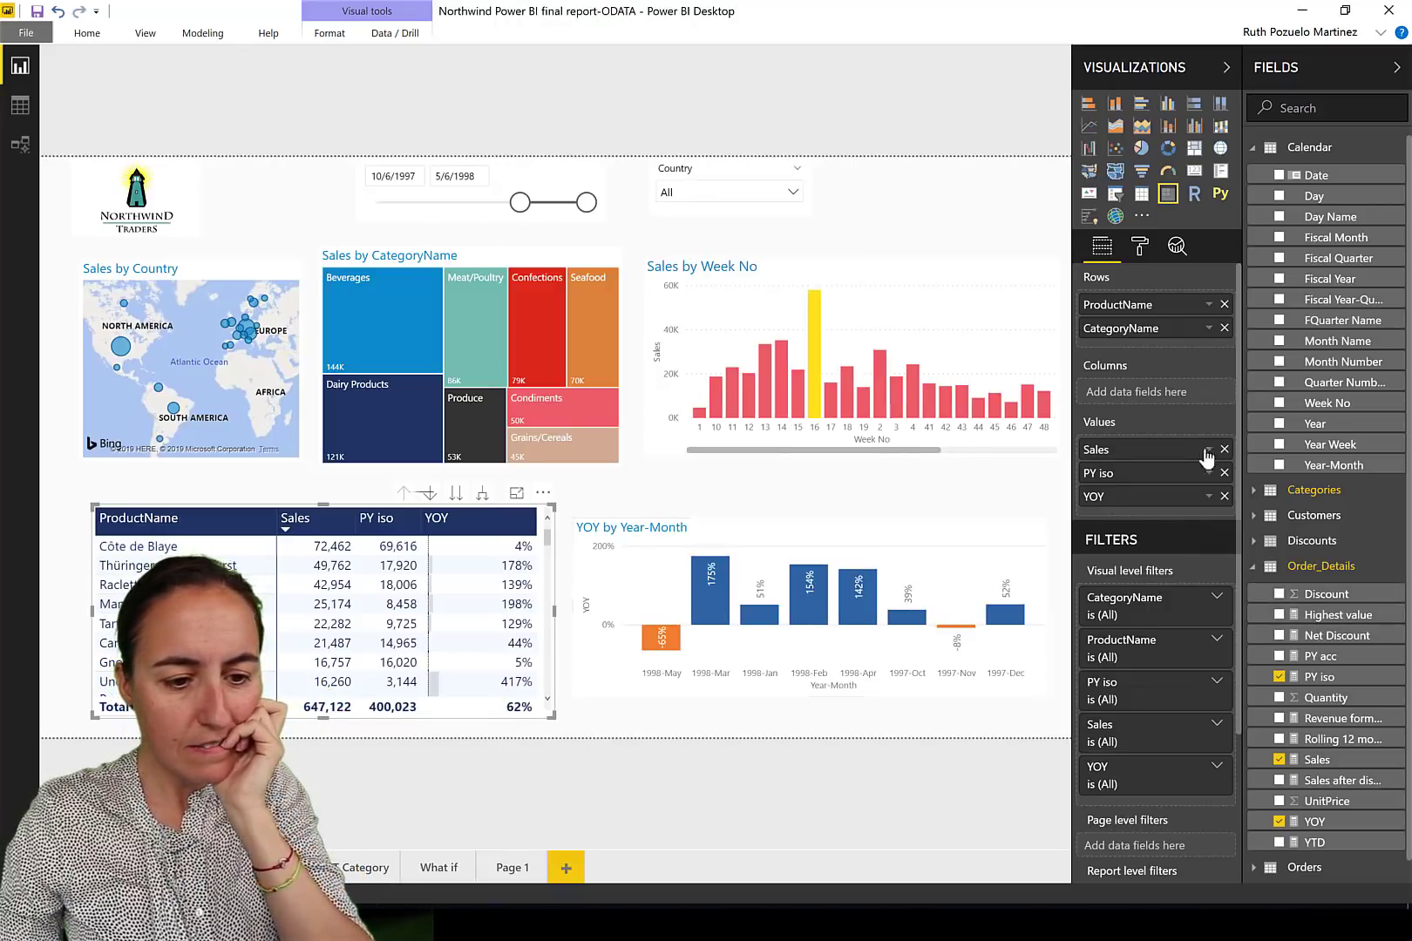
Give the Sales column a Field value background colour based on Revenue formatting.
left_click(1207, 451)
mouse_move(1142, 562)
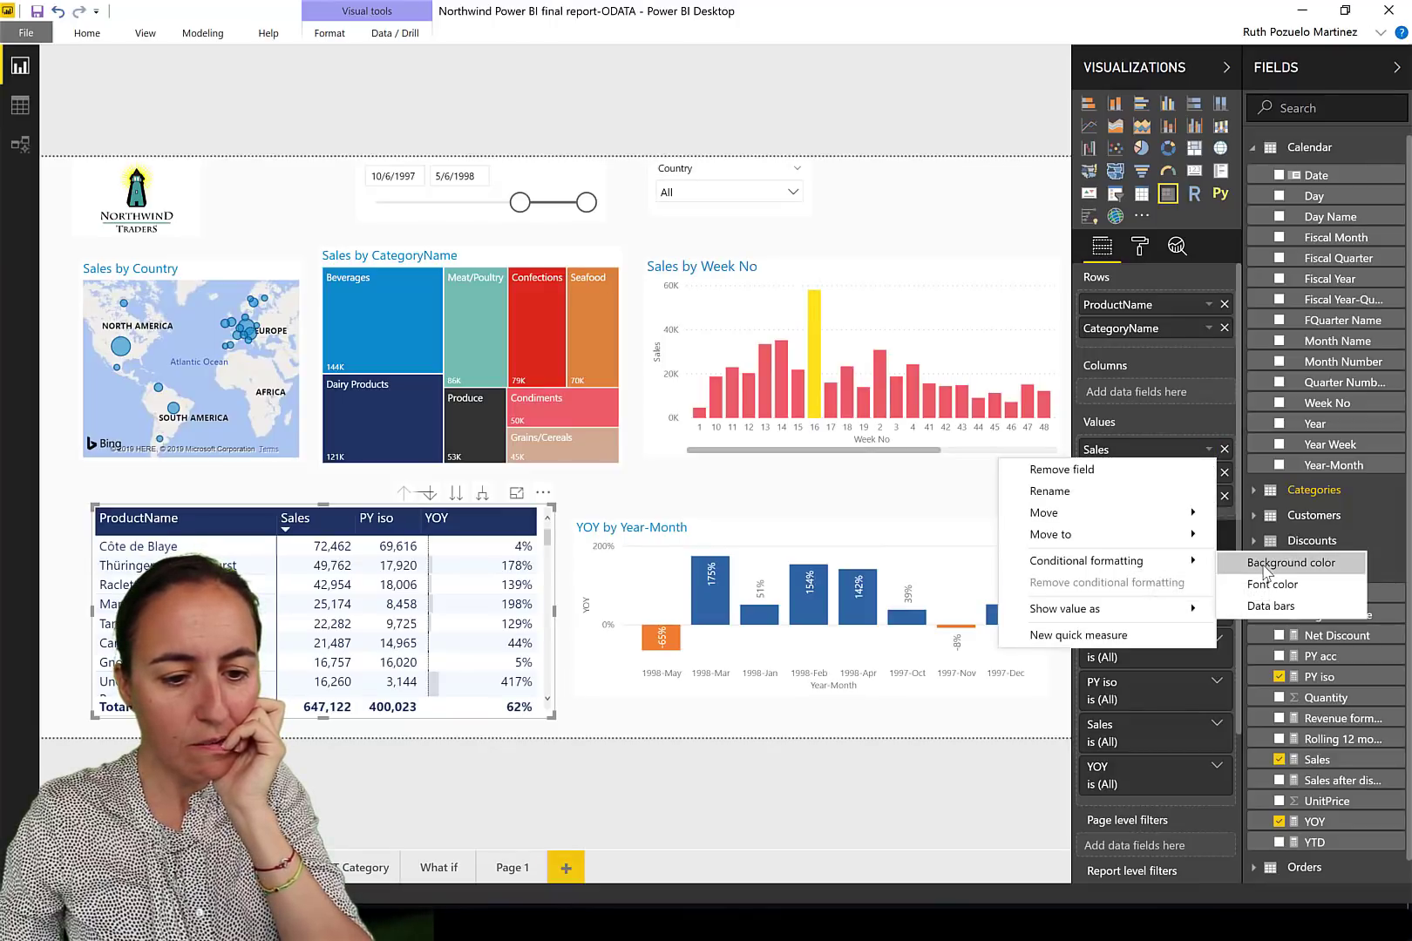
left_click(1265, 567)
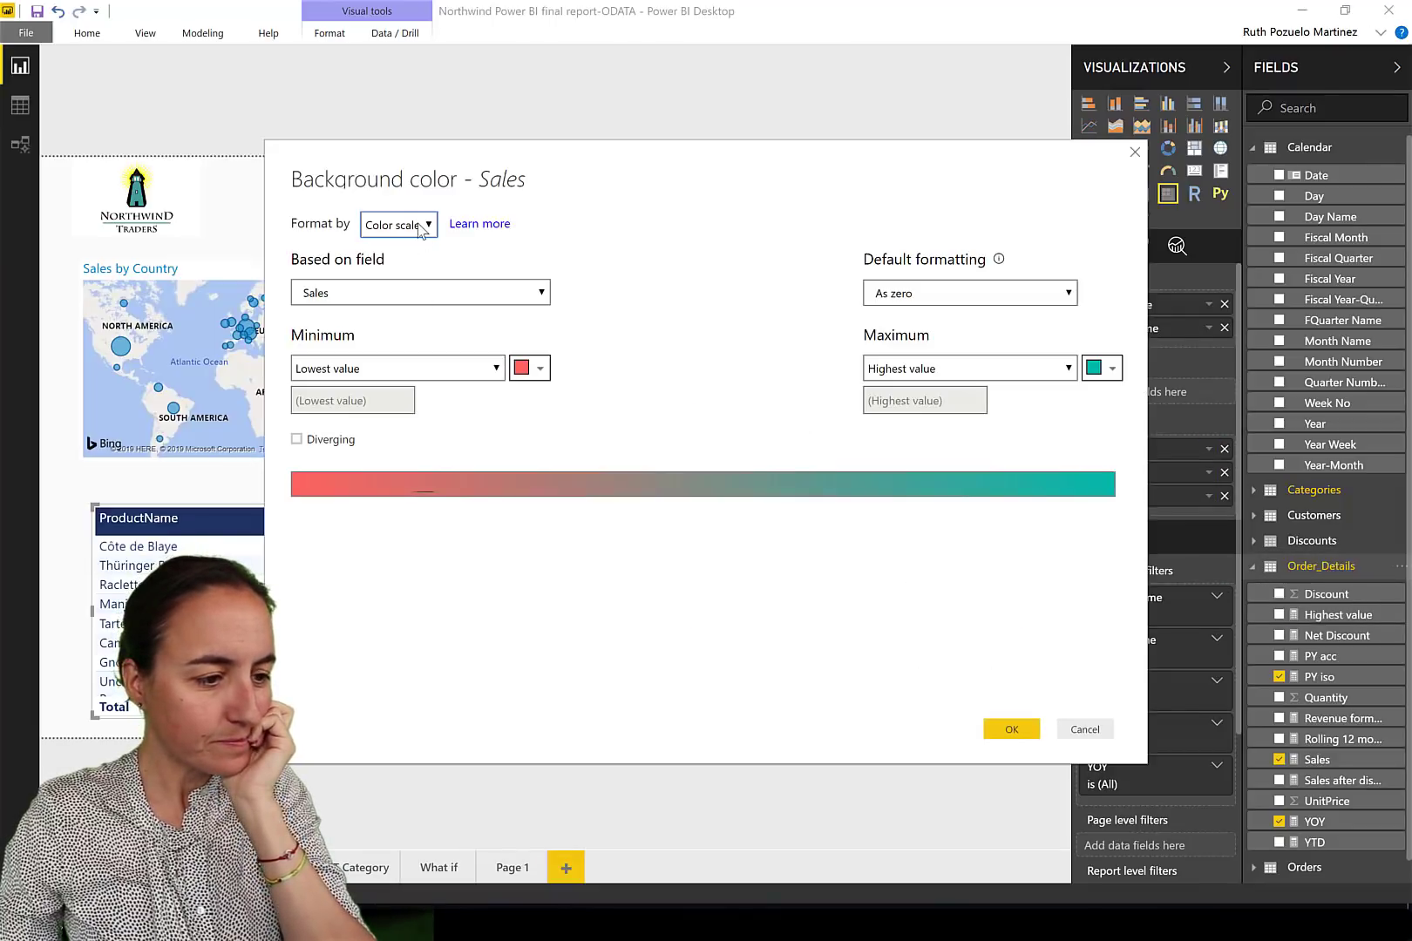
left_click(421, 225)
left_click(394, 312)
left_click(374, 293)
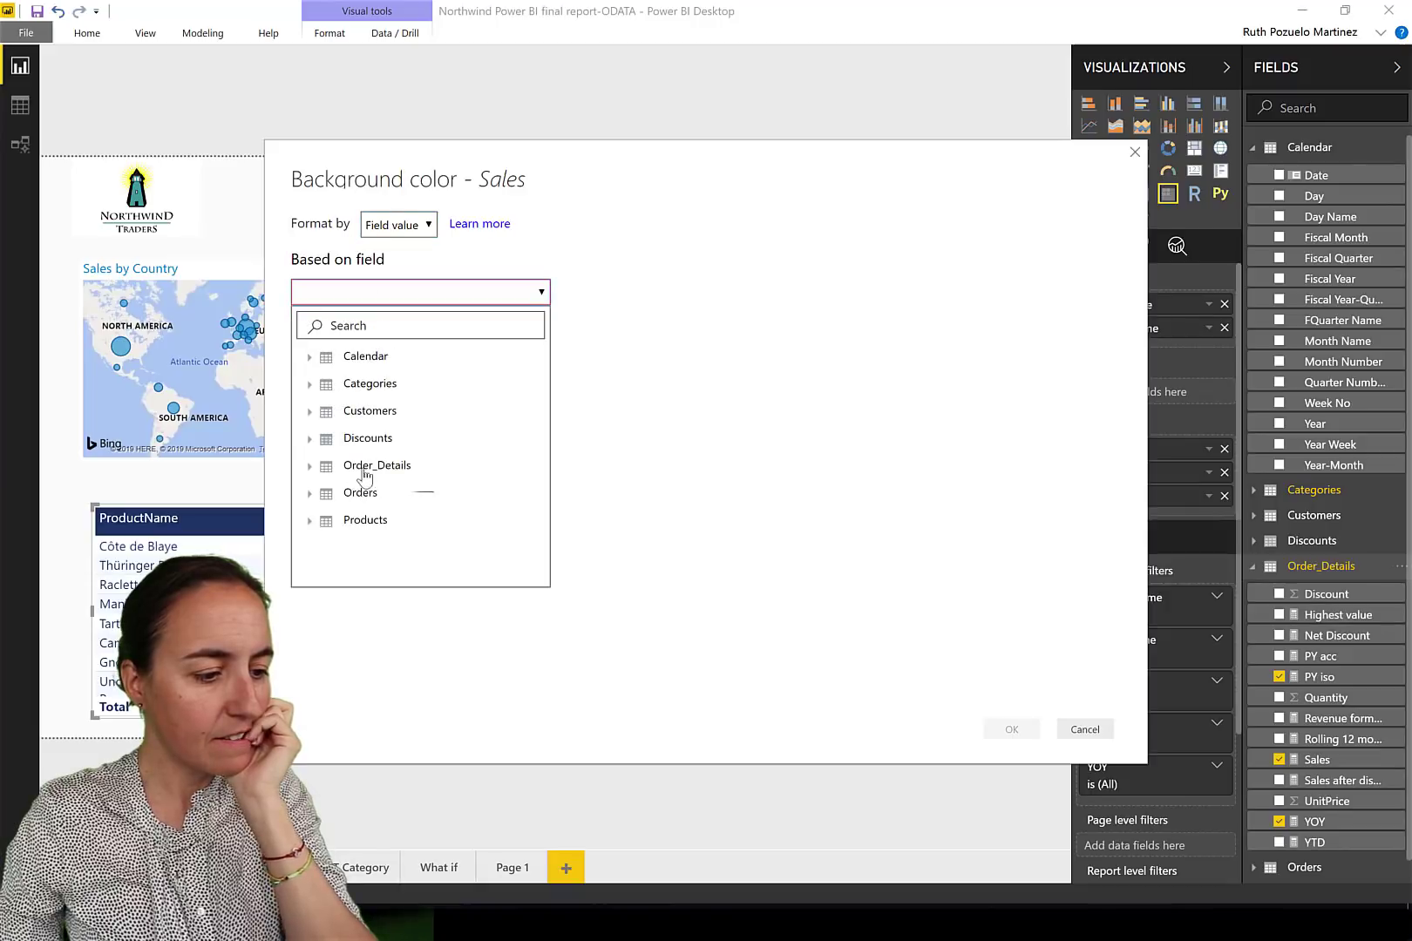
left_click(364, 467)
scroll(392, 533, "down", 1)
left_click(393, 534)
left_click(1010, 731)
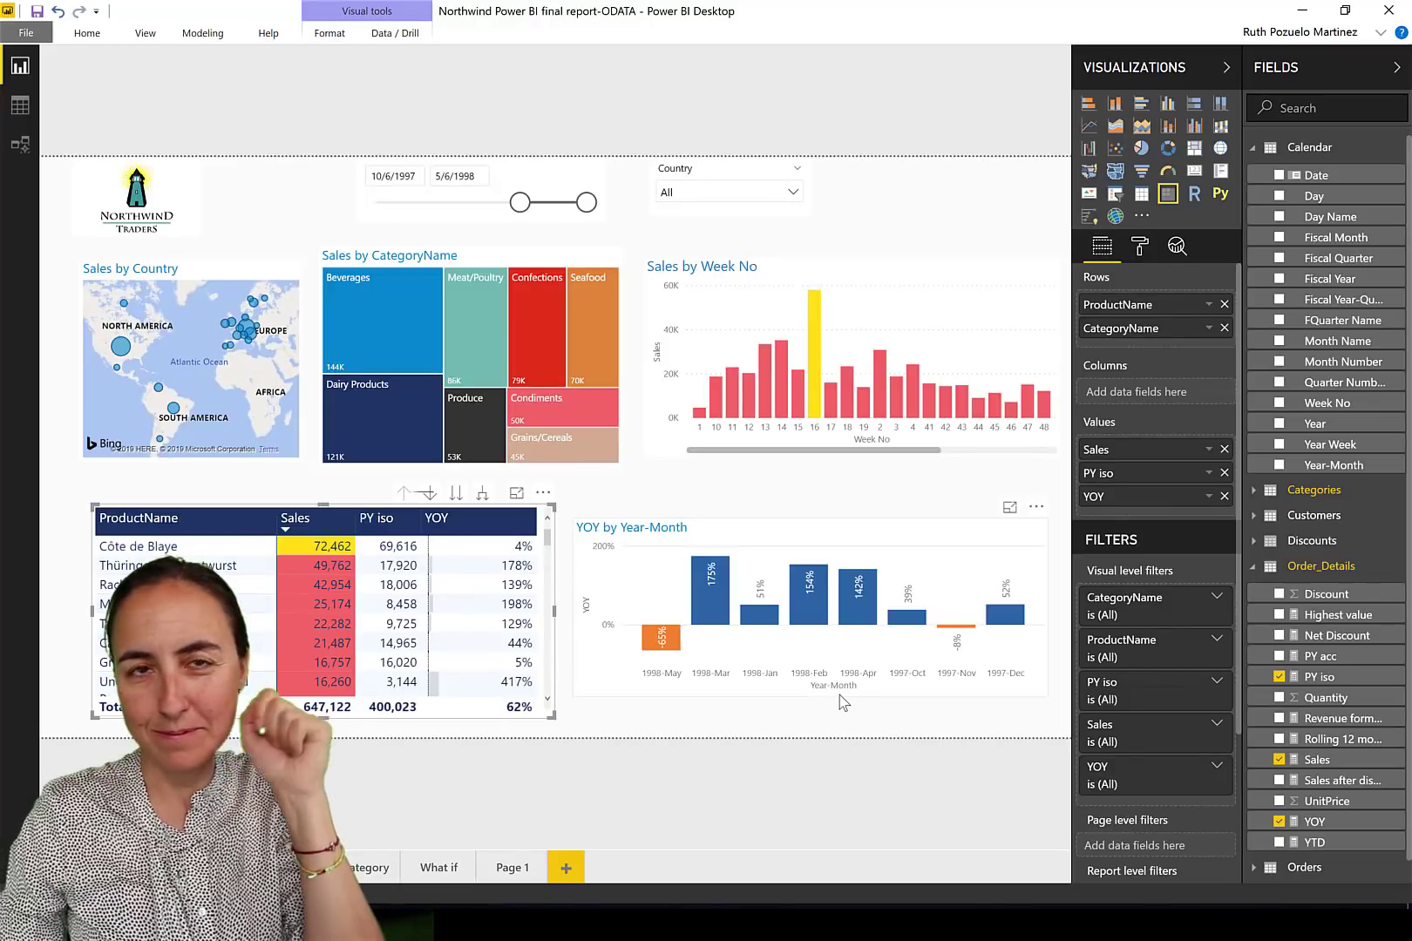
Set the date slicer to 1/9/1997–1/21/1998, briefly filter to Brazil, then restore all countries.
left_click_drag(521, 202, 425, 212)
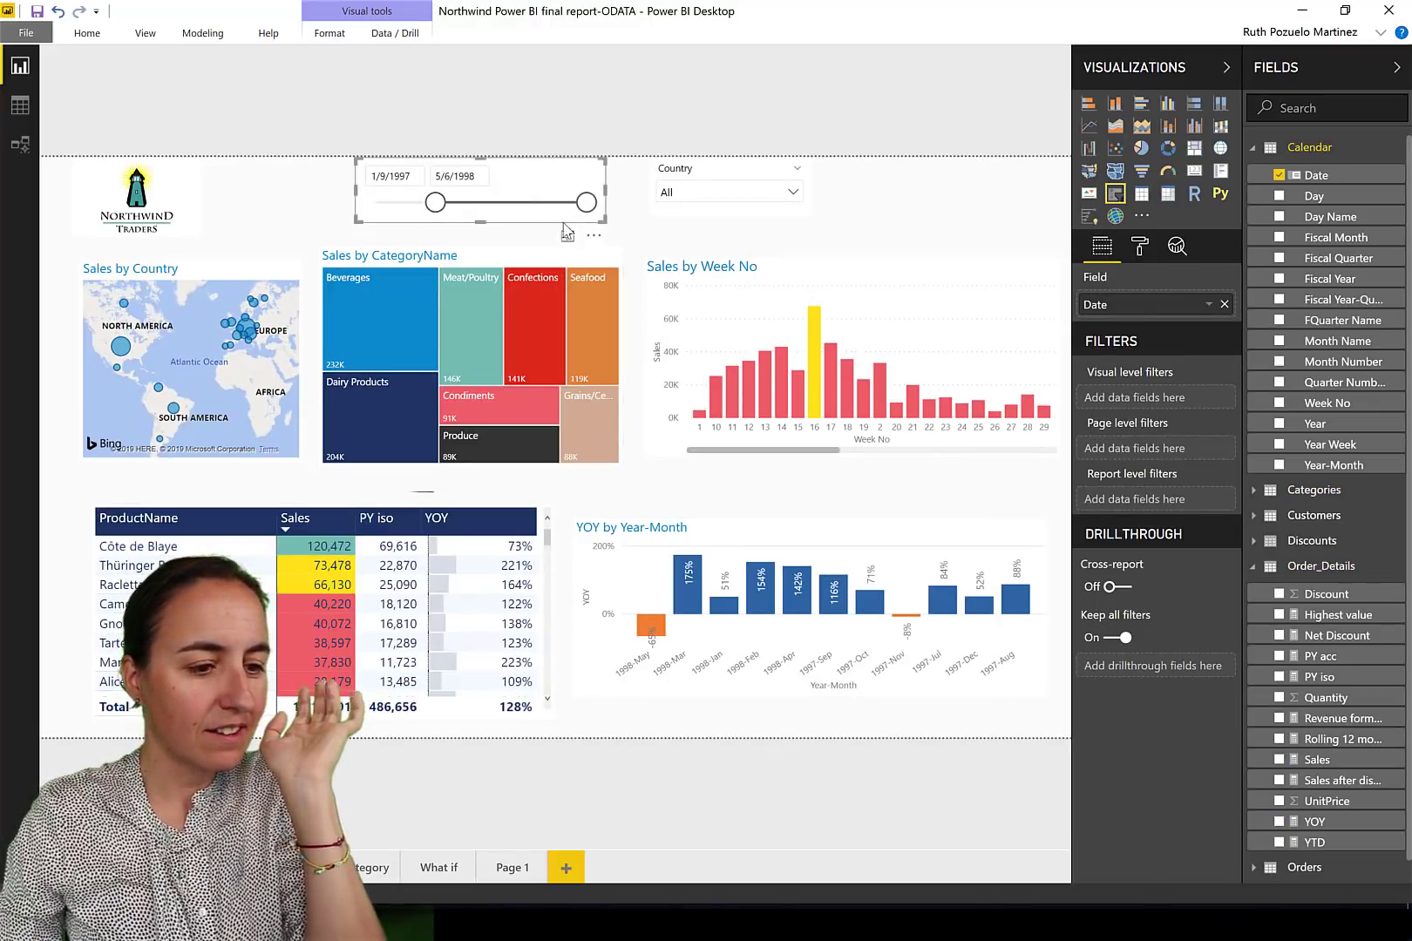
left_click_drag(586, 204, 554, 203)
left_click(732, 195)
left_click(710, 199)
left_click(709, 199)
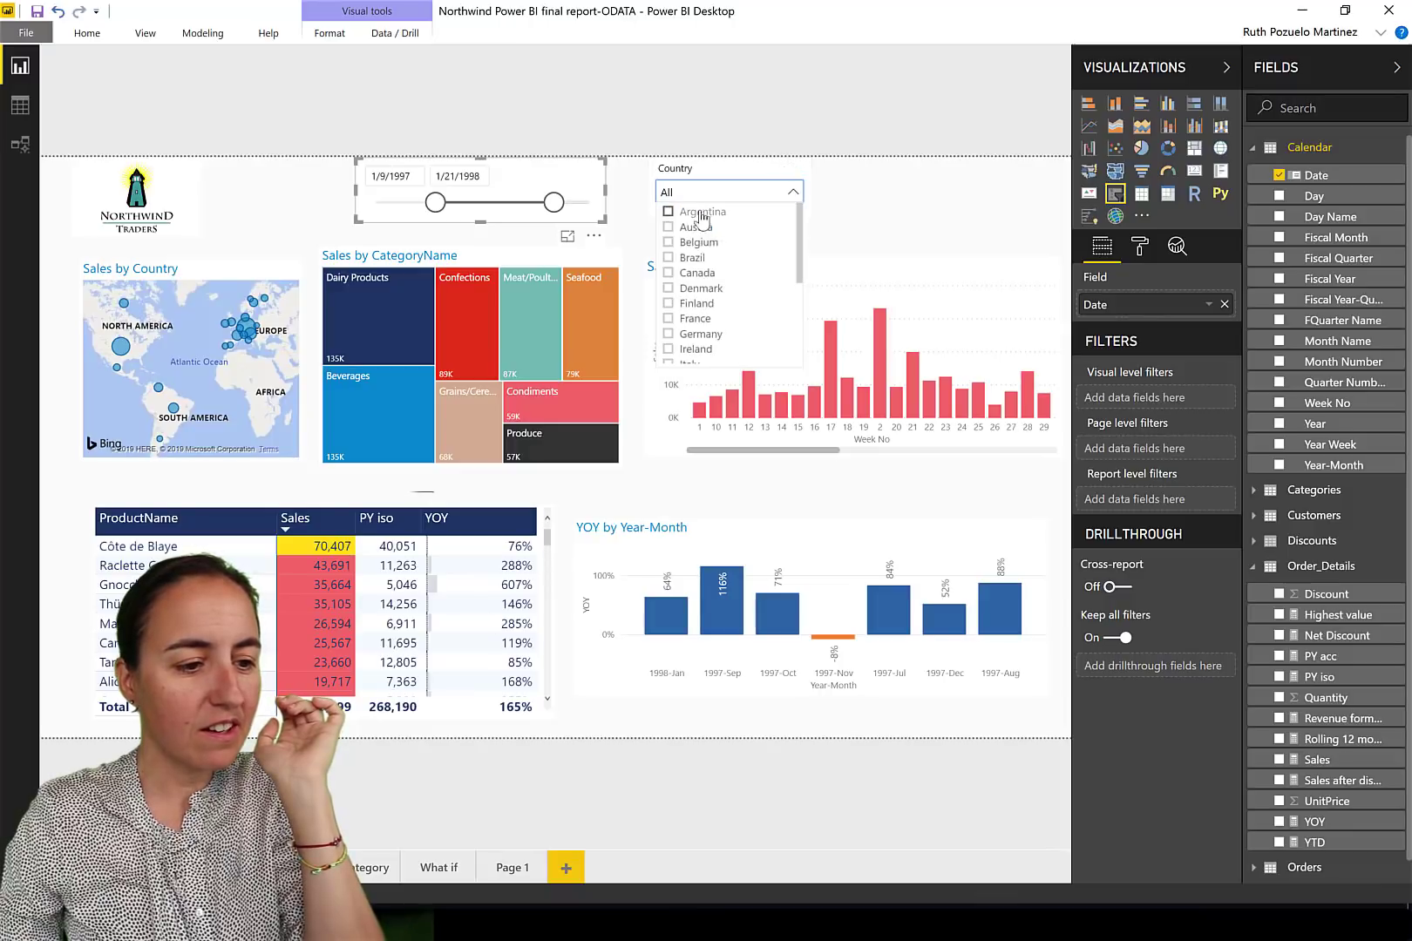
left_click(694, 259)
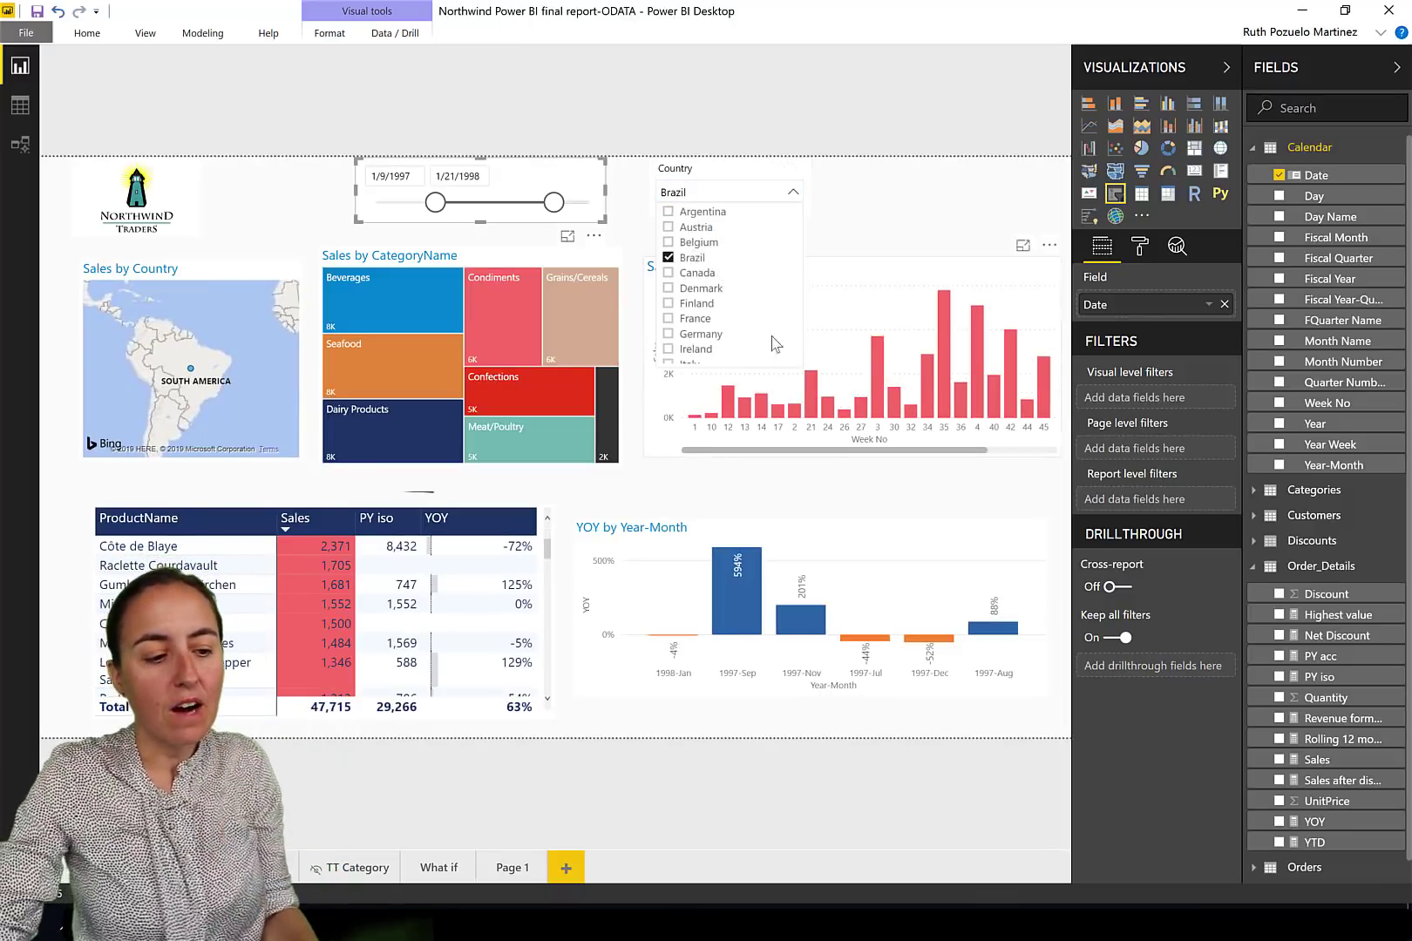
left_click(696, 262)
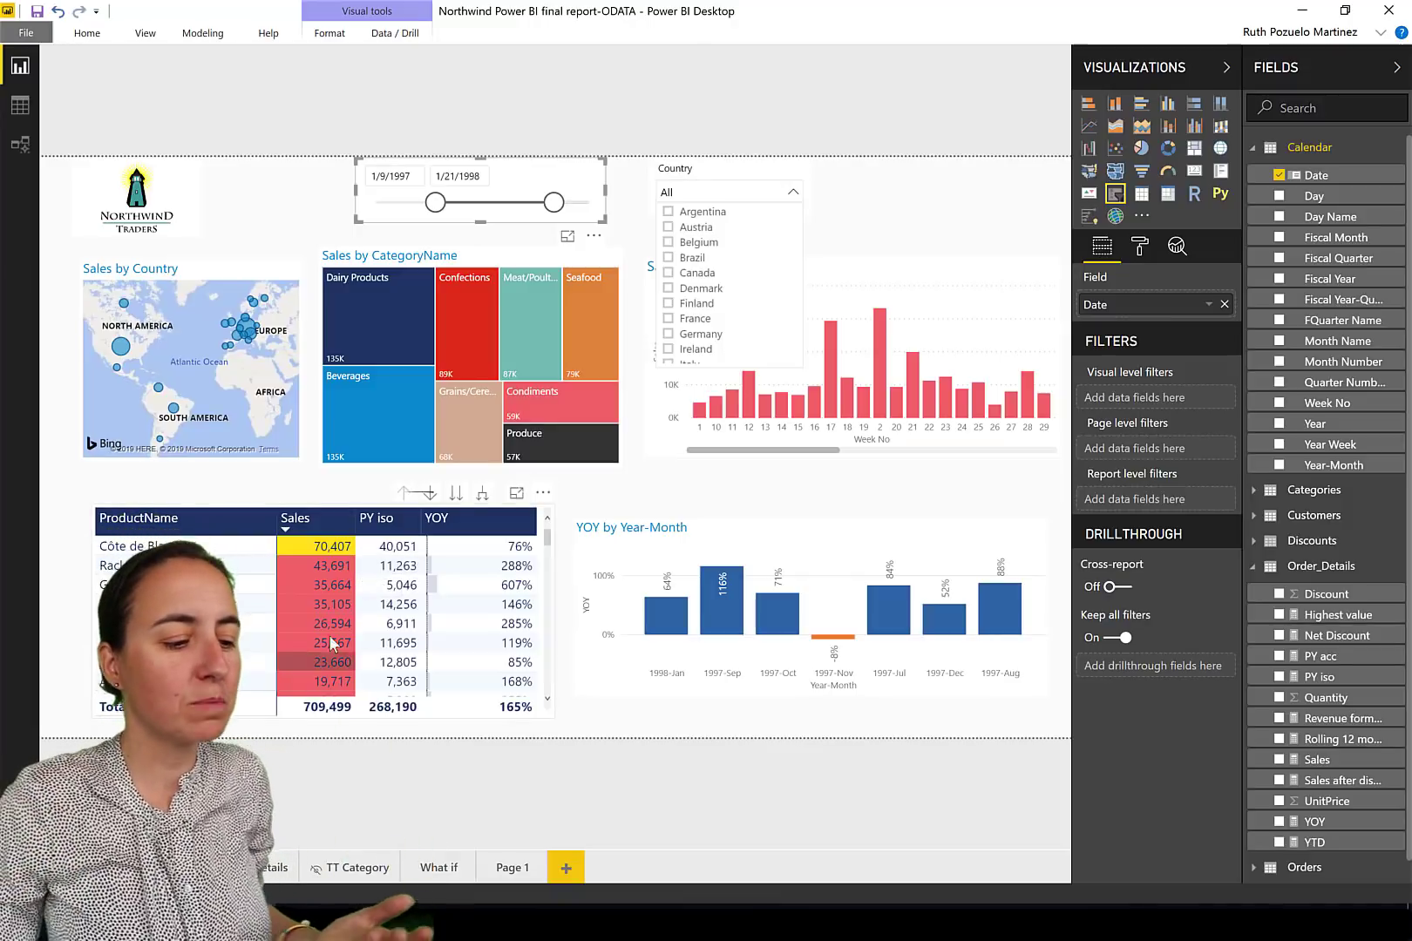
scroll(355, 655, "down", 1)
scroll(341, 591, "up", 2)
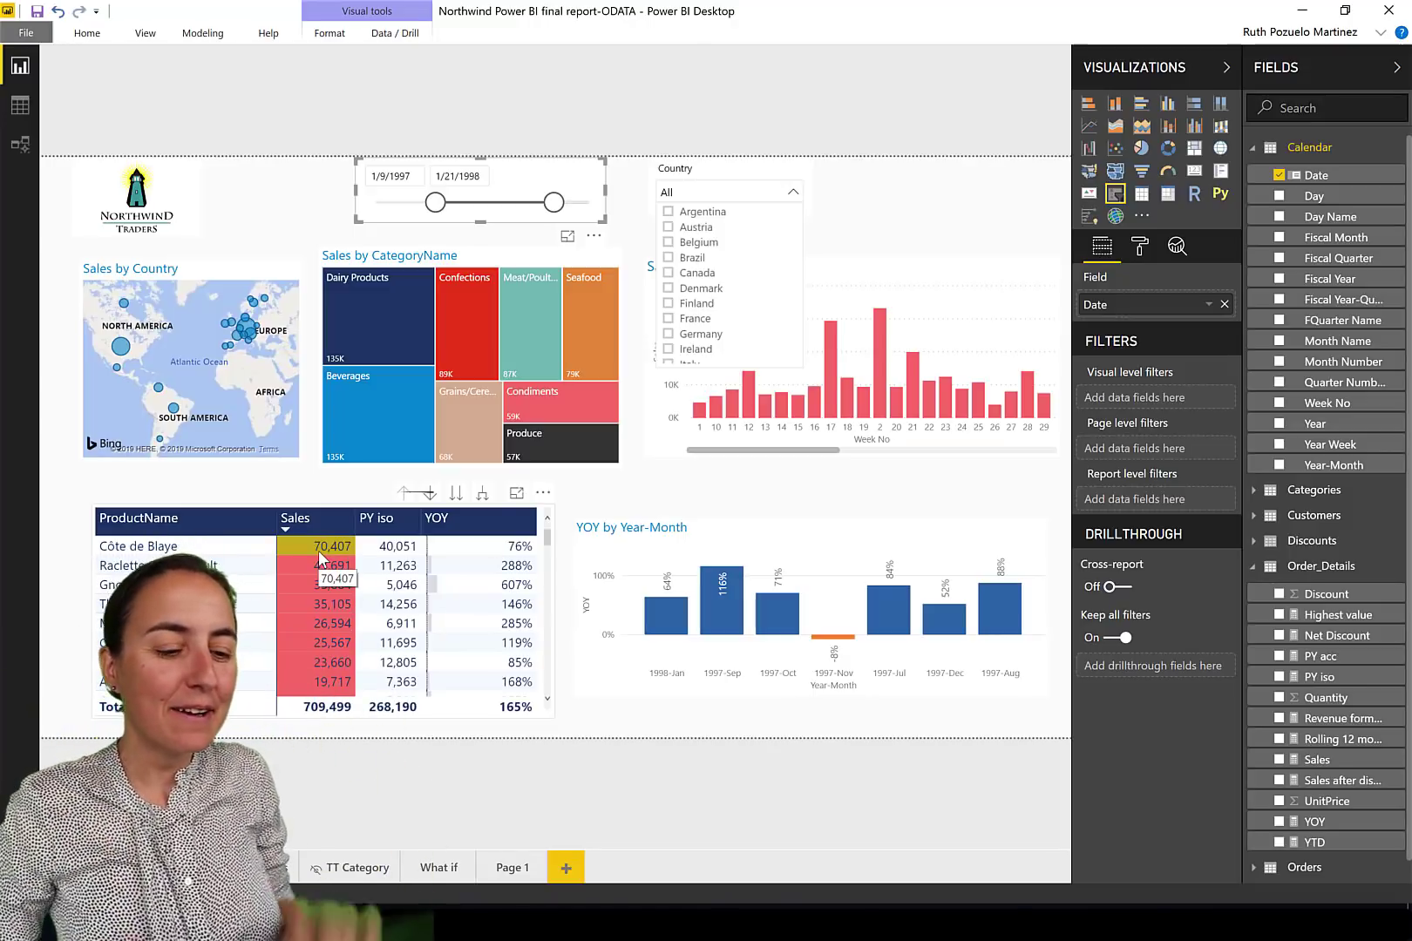
Sort the Week No column by Sort FWeek no so weeks run in fiscal order.
left_click(975, 281)
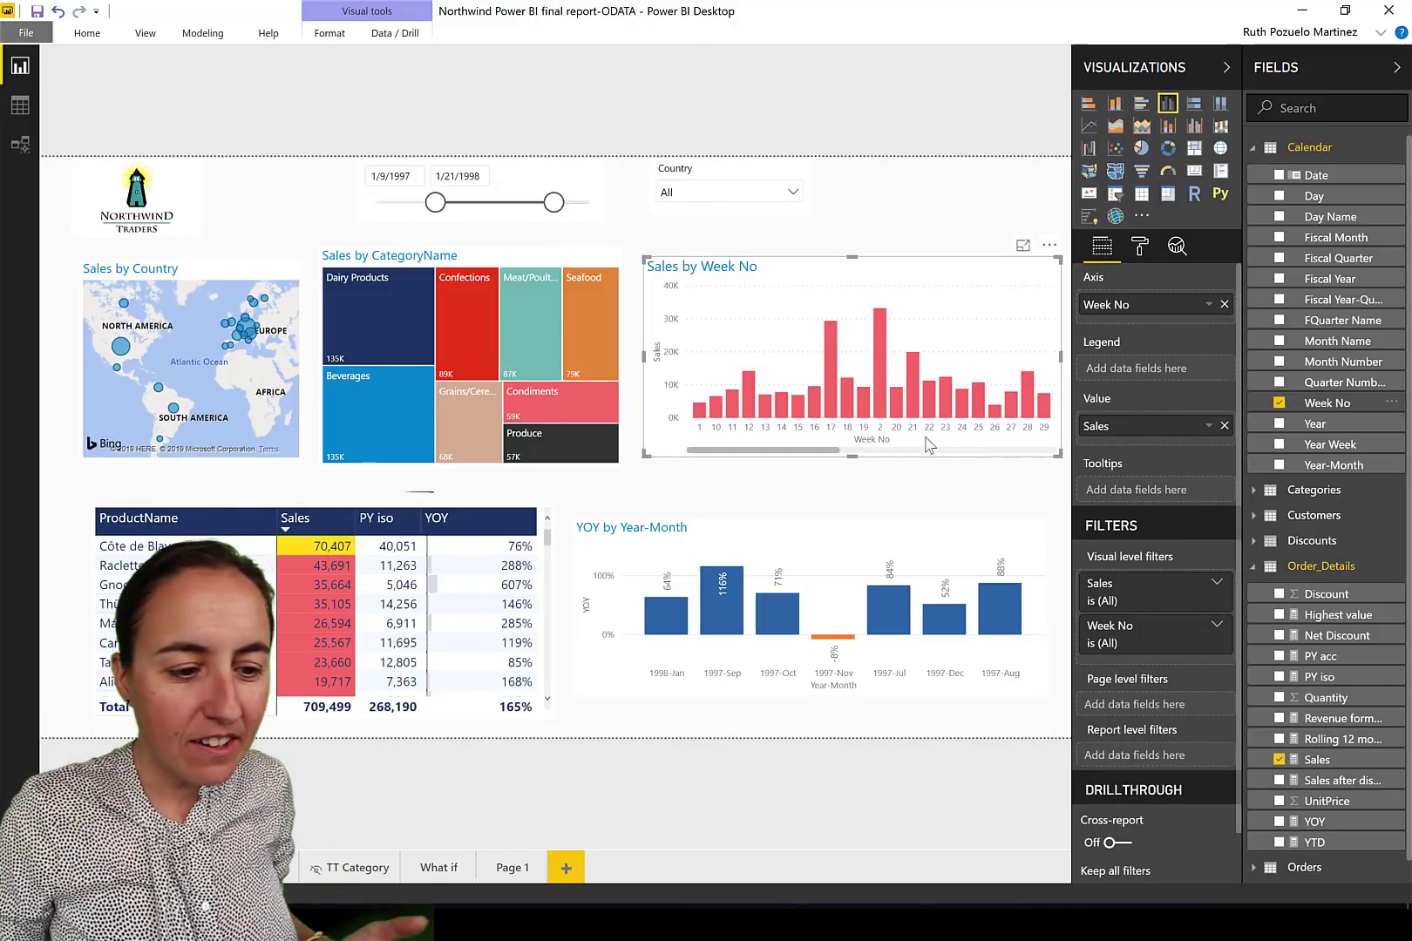
left_click(1308, 403)
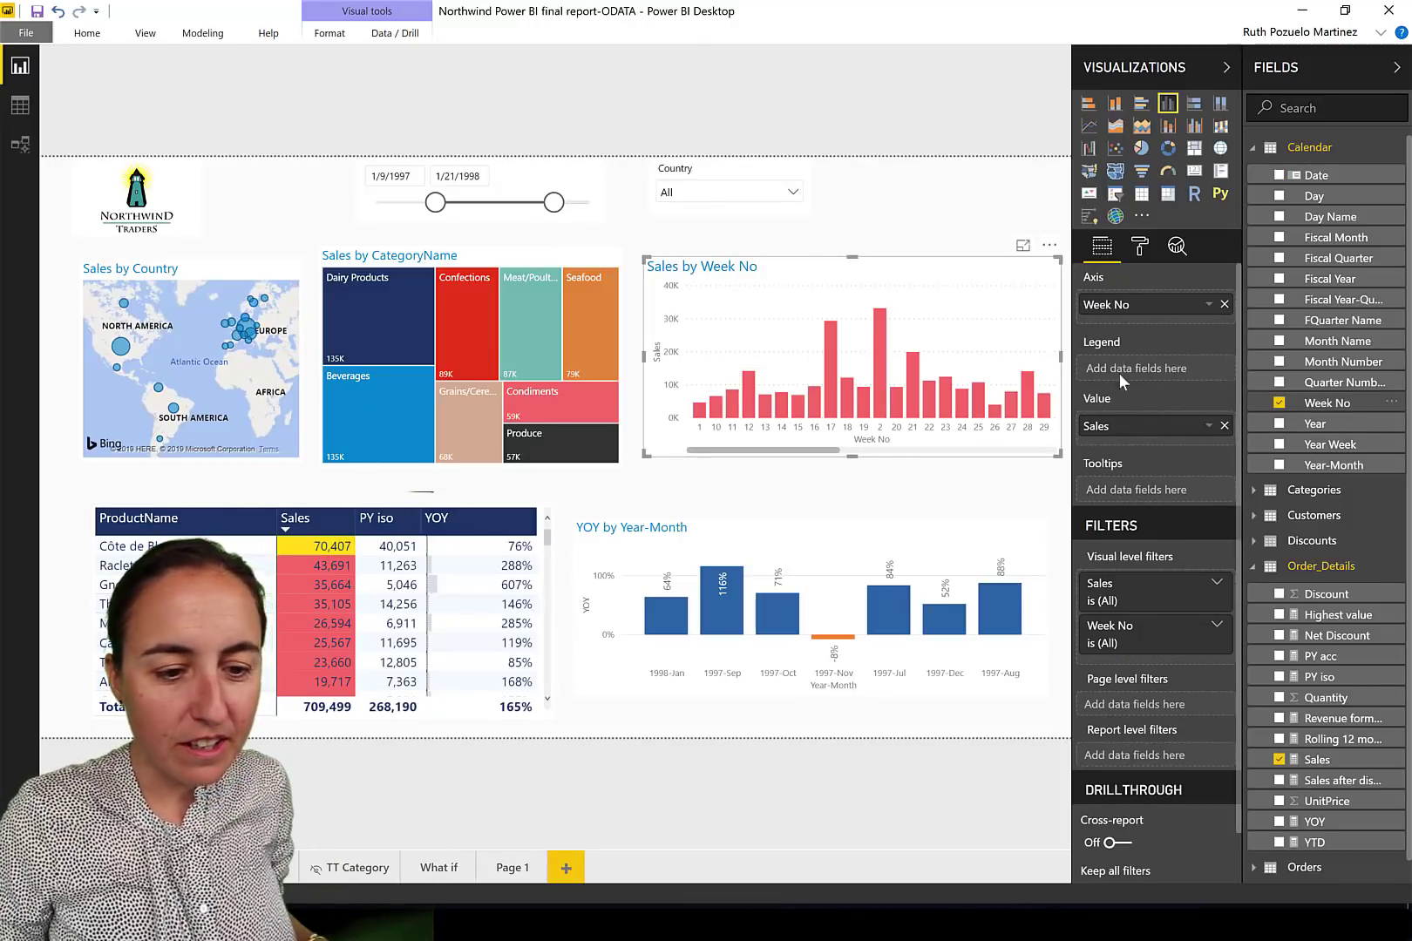
left_click(202, 32)
left_click(286, 94)
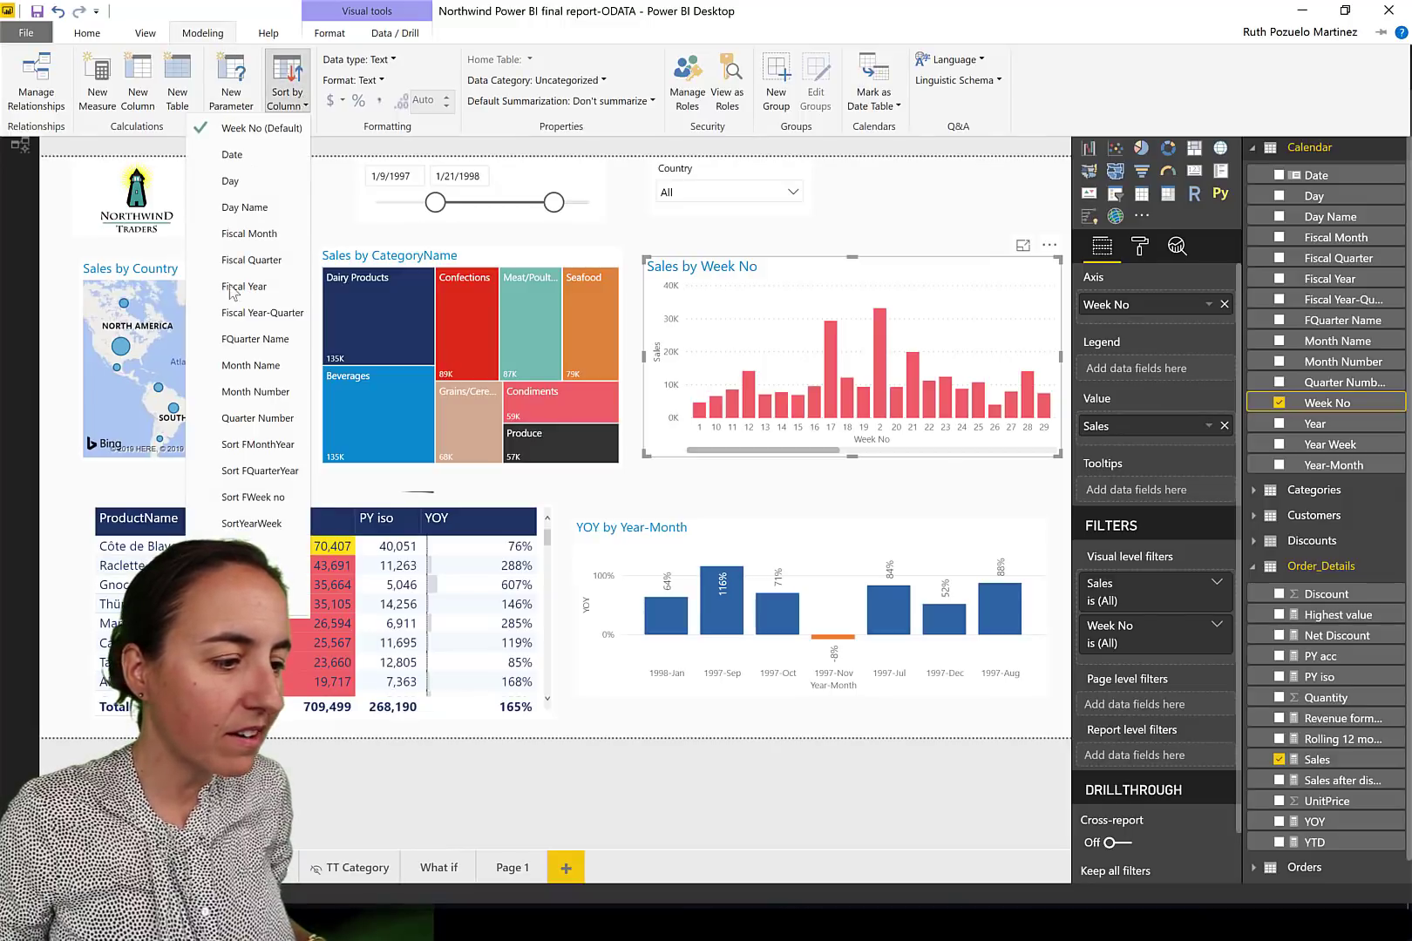
left_click(262, 498)
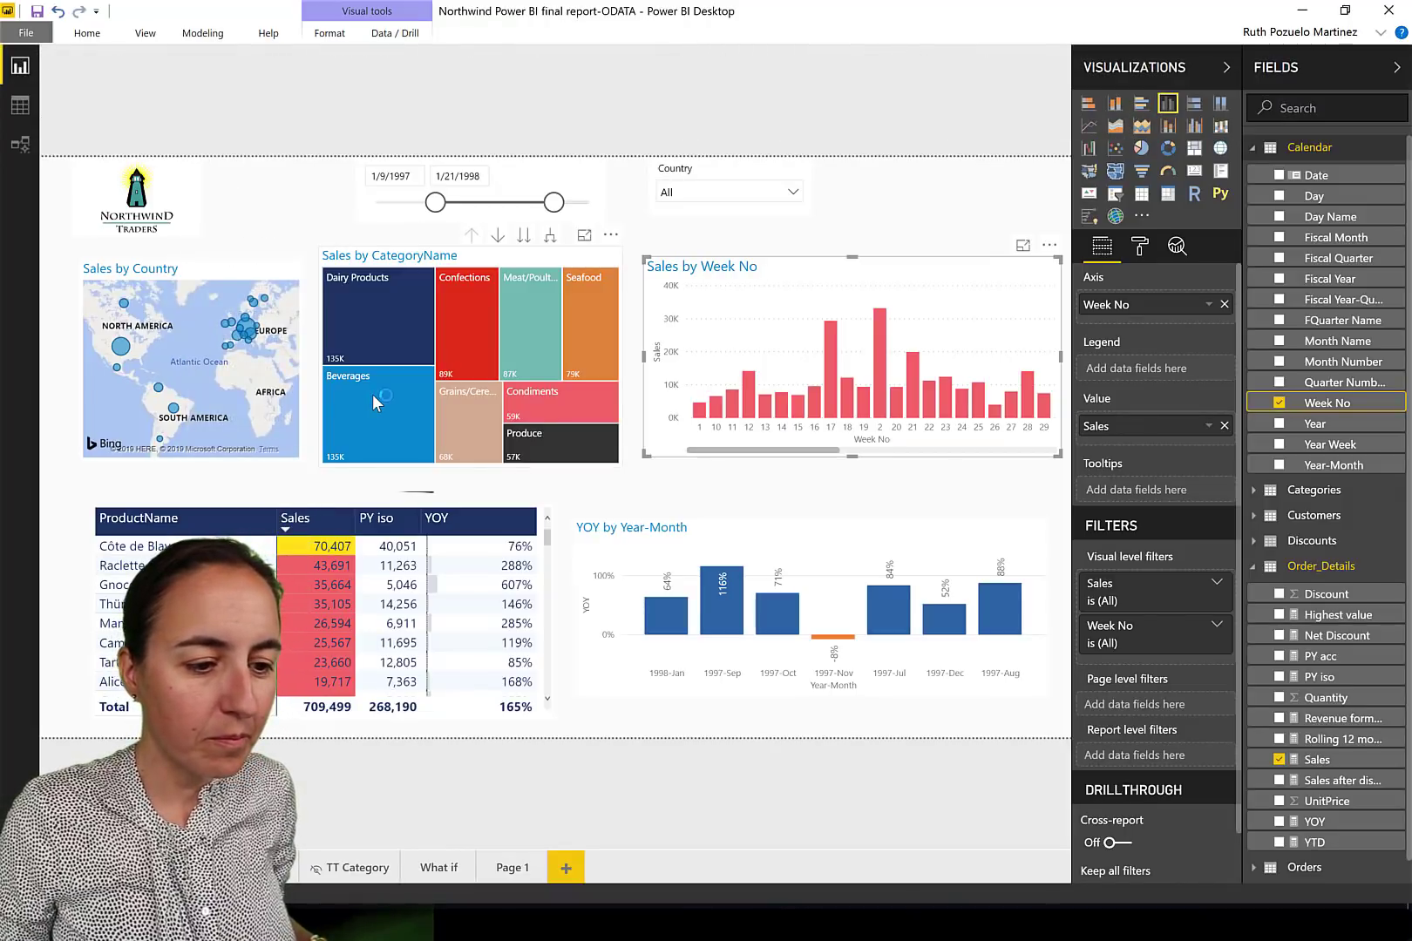